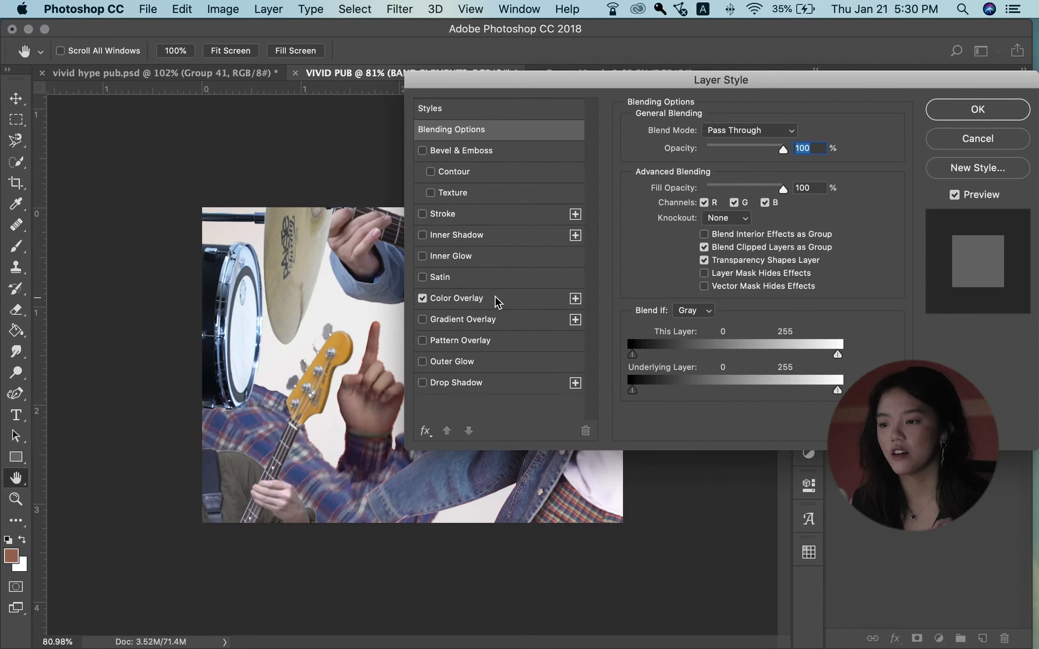
Review the Color Overlay colour and blend mode in the BAND ELEMENTS group's layer style
{"action": "left_click", "coordinate": [494, 299]}
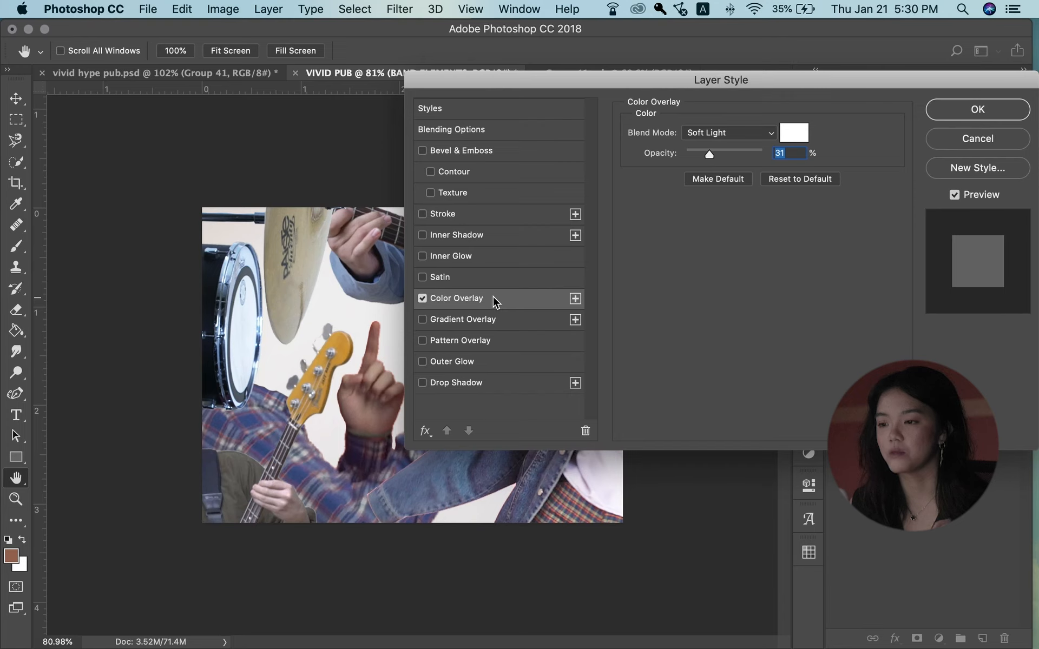
{"action": "left_click", "coordinate": [793, 133]}
{"action": "mouse_move", "coordinate": [758, 136]}
{"action": "left_mouse_down"}
{"action": "mouse_move", "coordinate": [683, 119]}
{"action": "mouse_move", "coordinate": [543, 21]}
{"action": "left_mouse_up"}
{"action": "key", "text": "Return"}
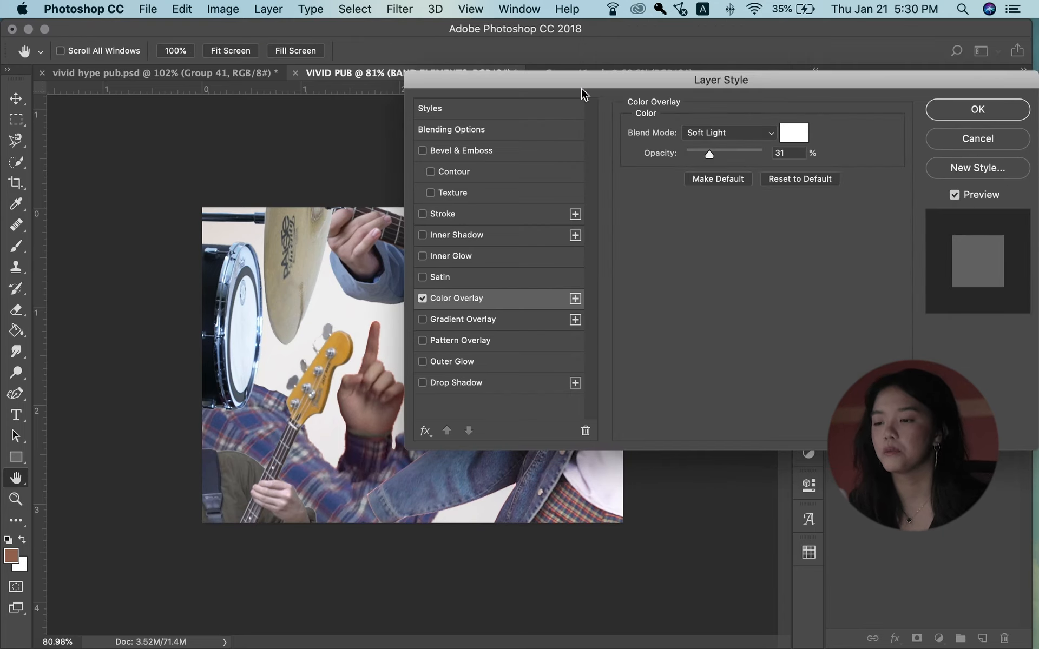
{"action": "left_click", "coordinate": [727, 135]}
{"action": "left_click", "coordinate": [724, 132]}
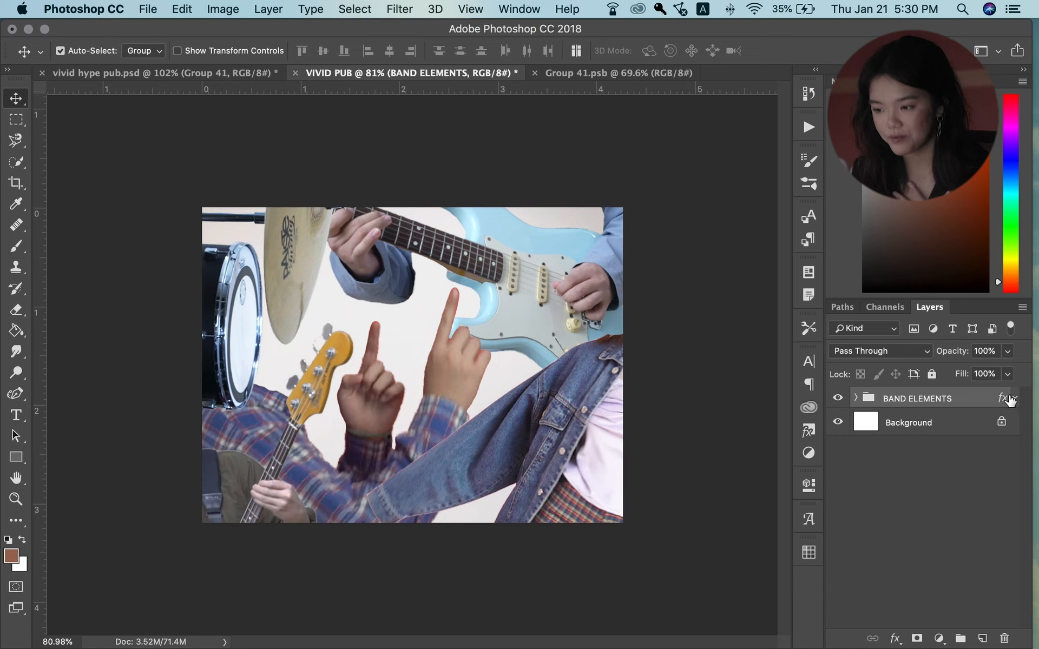
Expand the BAND ELEMENTS group's effects and toggle the Color Overlay off and on to compare its impact
{"action": "left_click", "coordinate": [1009, 400]}
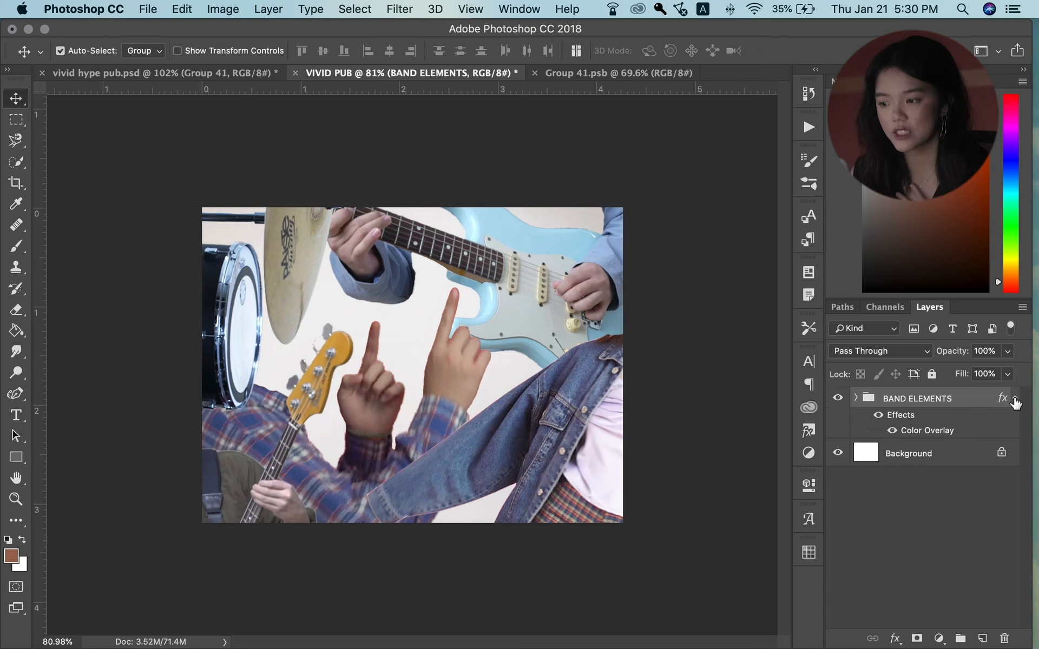
{"action": "left_click", "coordinate": [892, 430]}
{"action": "scroll", "coordinate": [466, 370], "scroll_direction": "up", "scroll_amount": 3}
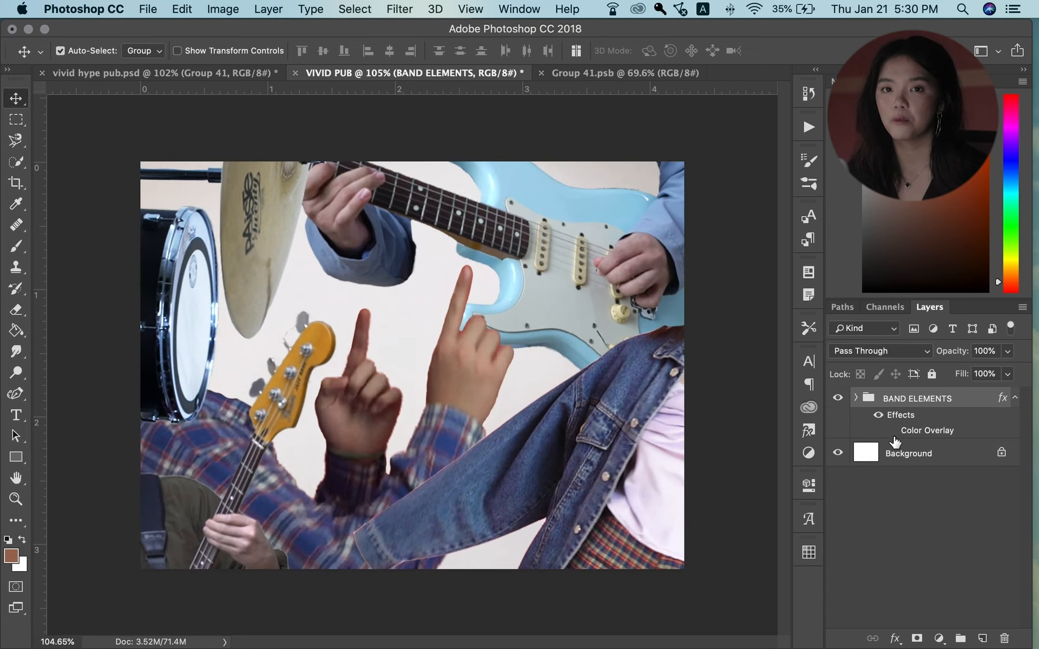
{"action": "left_click", "coordinate": [891, 431]}
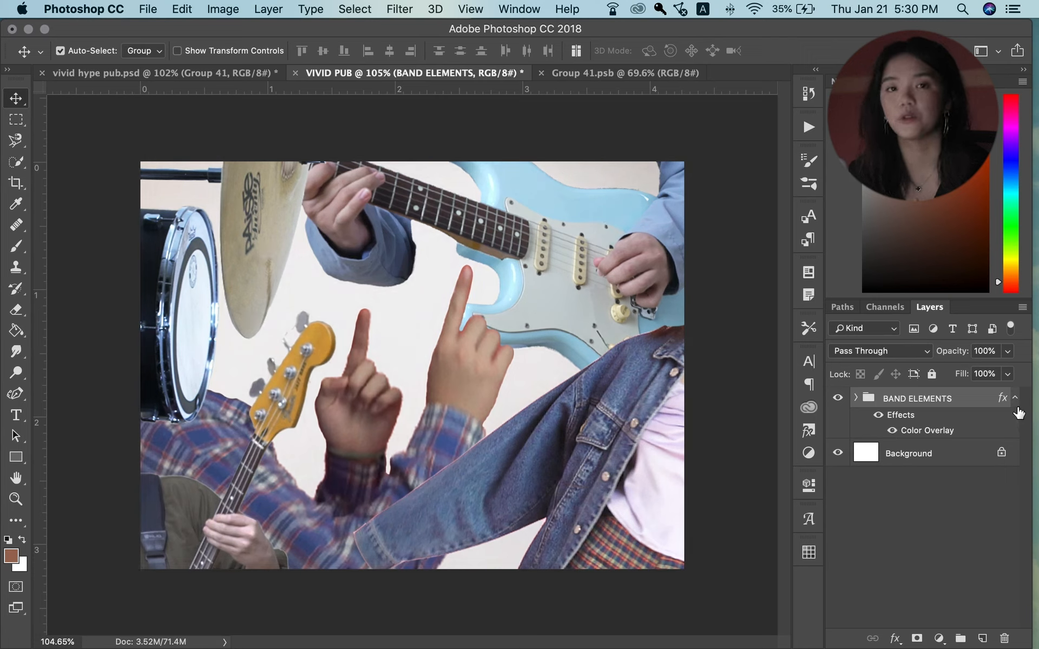
{"action": "left_click", "coordinate": [1015, 398]}
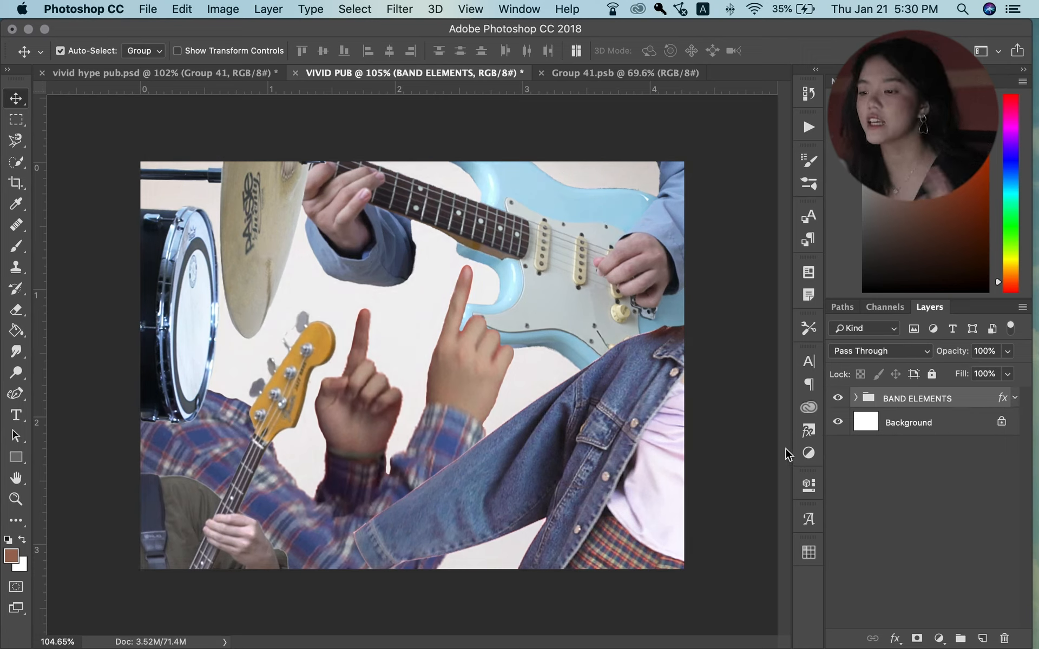
Add a Hue/Saturation adjustment layer above BAND ELEMENTS with hue +7, saturation +22 and lightness +2
{"action": "left_click", "coordinate": [808, 453]}
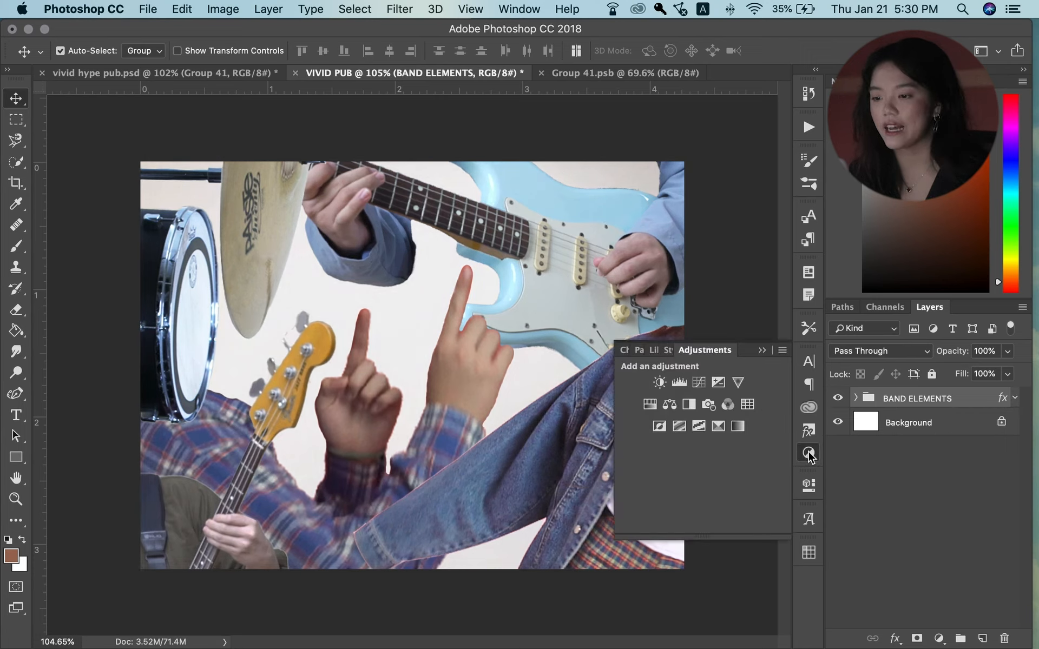
{"action": "left_click", "coordinate": [650, 404]}
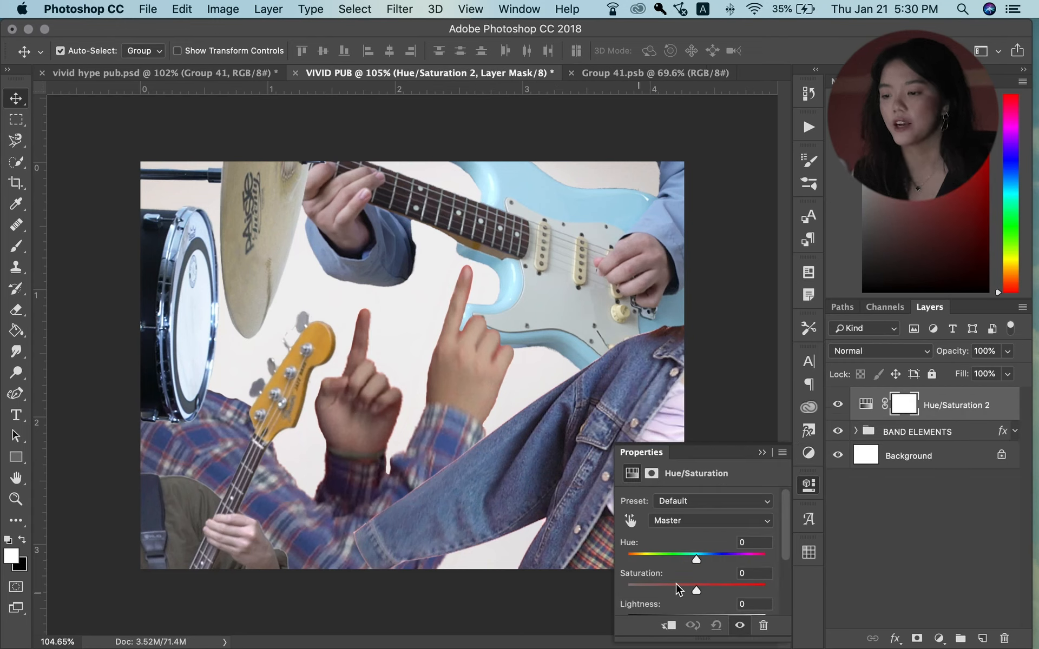
{"action": "scroll", "coordinate": [733, 550], "scroll_direction": "down", "scroll_amount": 3}
{"action": "scroll", "coordinate": [734, 550], "scroll_direction": "up", "scroll_amount": 1}
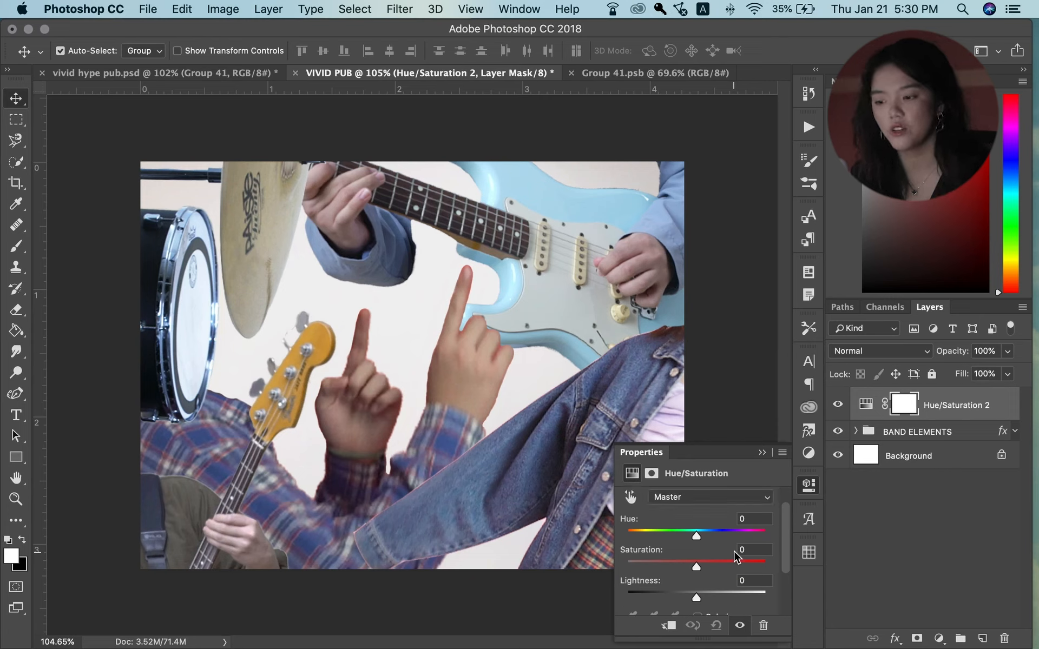
{"action": "left_click_drag", "start_coordinate": [699, 534], "coordinate": [700, 599]}
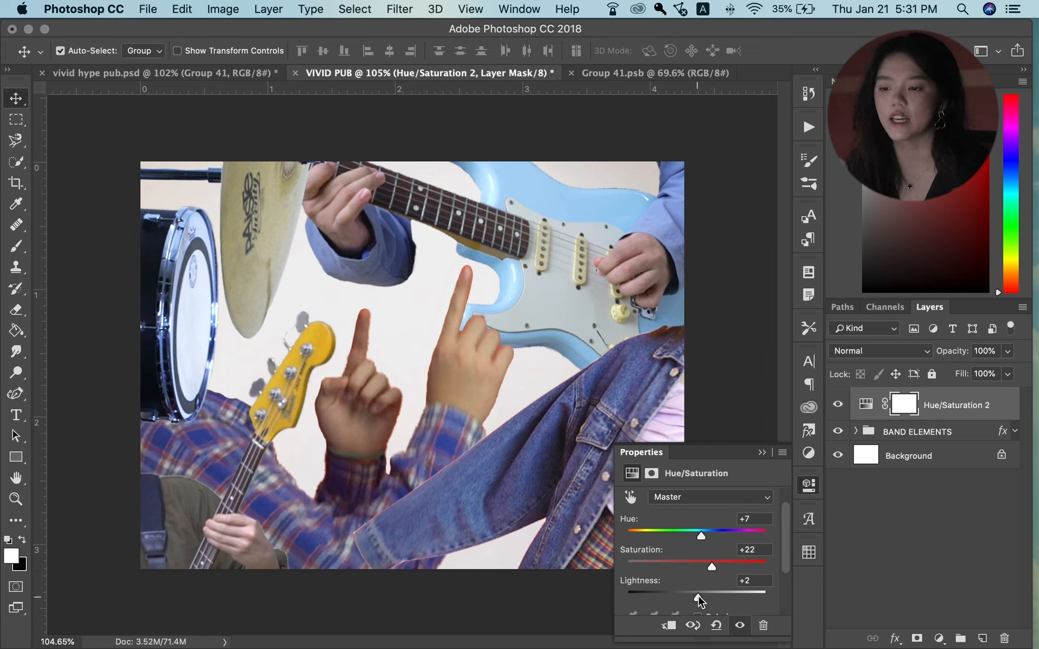
{"action": "left_click", "coordinate": [808, 484]}
Add a Brightness/Contrast adjustment layer above the Hue/Saturation layer and adjust its brightness slightly
{"action": "left_click", "coordinate": [808, 453]}
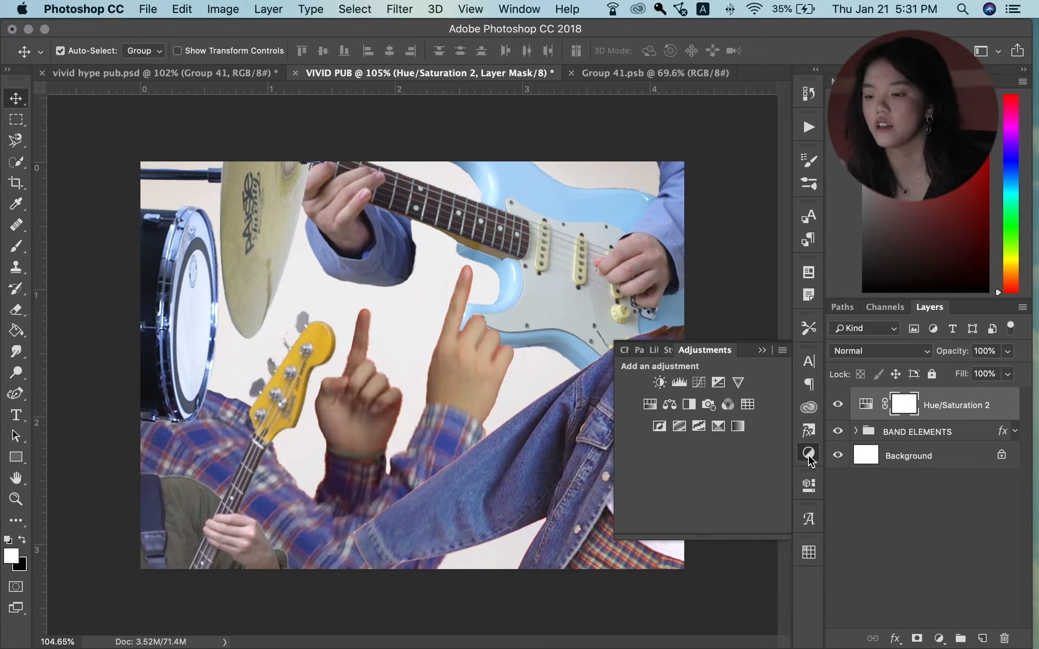
{"action": "left_click", "coordinate": [659, 382]}
{"action": "mouse_move", "coordinate": [697, 541]}
{"action": "left_mouse_down"}
{"action": "mouse_move", "coordinate": [710, 541]}
{"action": "mouse_move", "coordinate": [711, 570]}
{"action": "mouse_move", "coordinate": [699, 541]}
{"action": "left_mouse_up"}
{"action": "left_click", "coordinate": [808, 485]}
Add a Color Balance adjustment layer on top of the stack and select the Hue/Saturation layer below it
{"action": "left_click", "coordinate": [808, 450]}
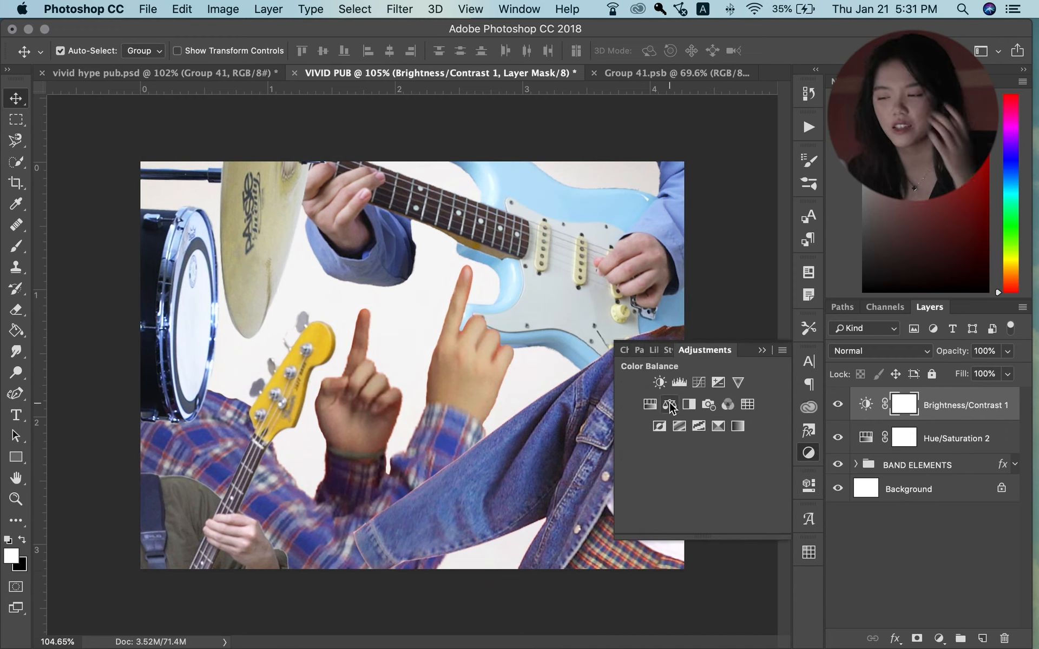
{"action": "left_click", "coordinate": [809, 452]}
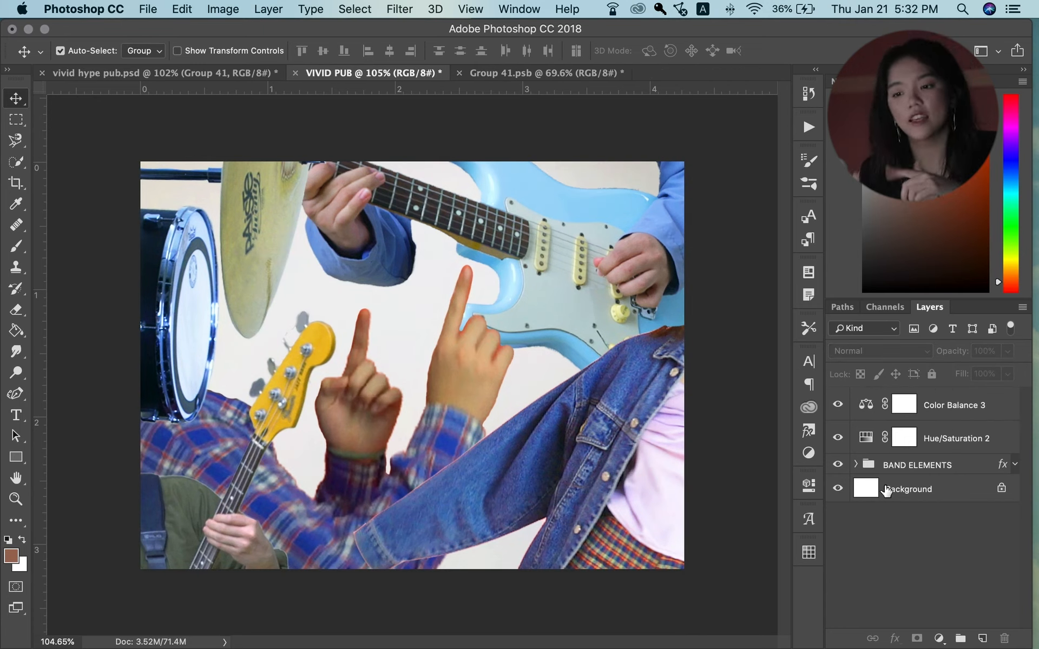
{"action": "left_click", "coordinate": [996, 449]}
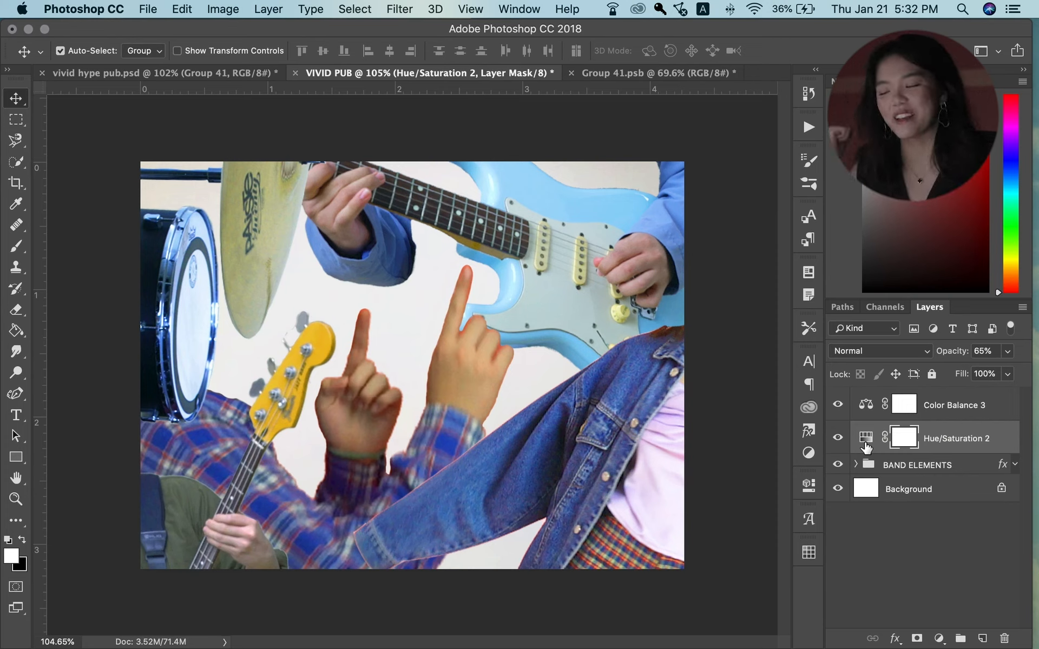
Create a wide text box across the upper part of the artwork and start the title with a 20 pt "V"
{"action": "key", "text": "t"}
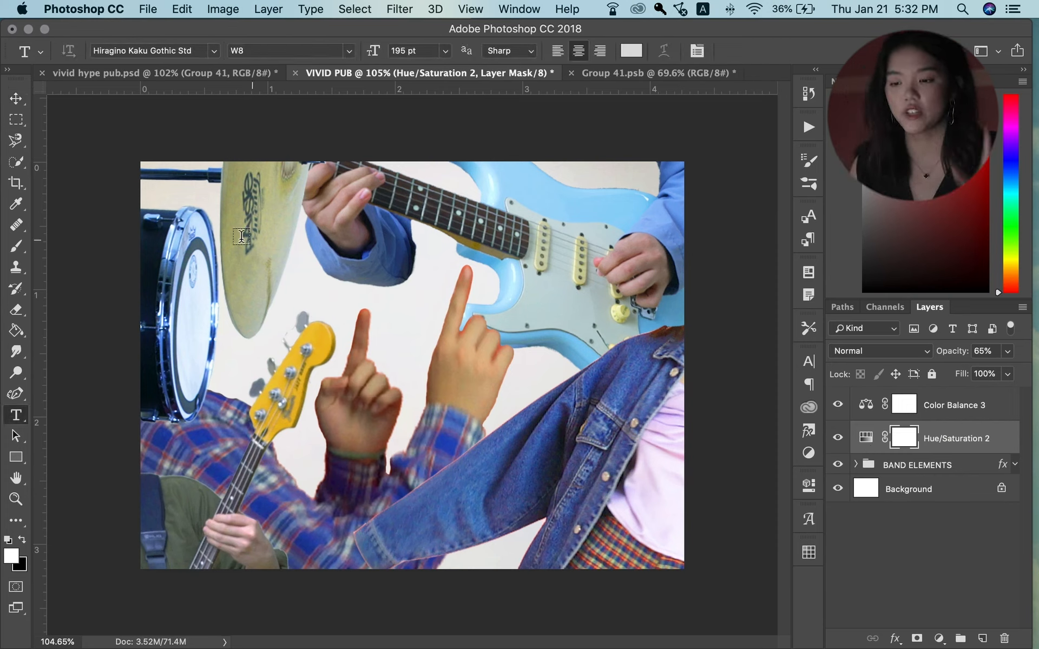
{"action": "left_click_drag", "start_coordinate": [169, 209], "coordinate": [662, 312]}
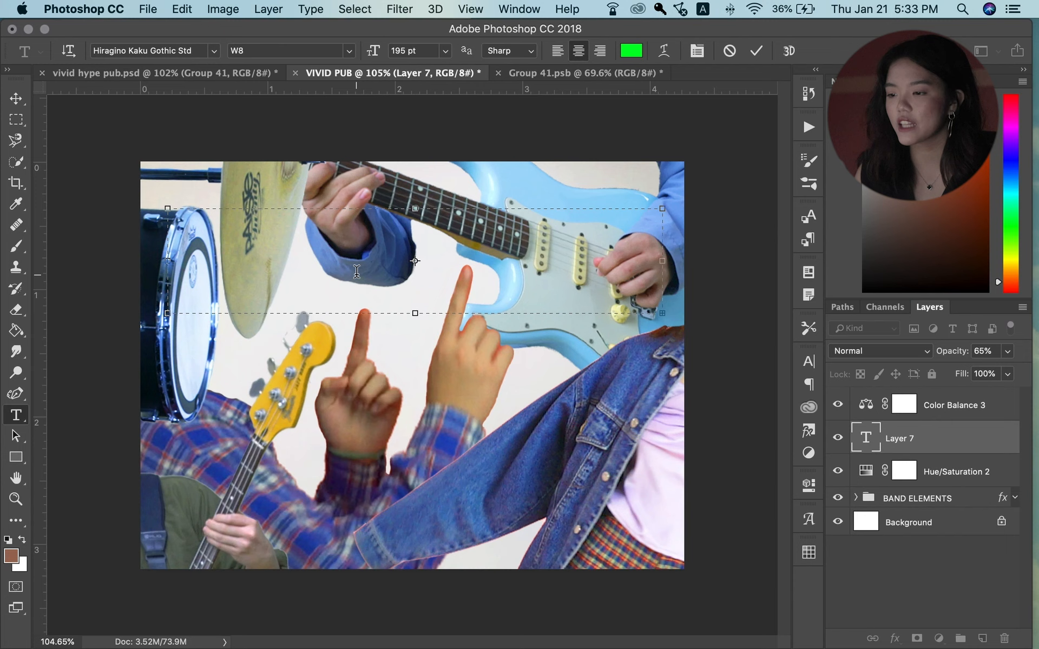
{"action": "left_click", "coordinate": [808, 361]}
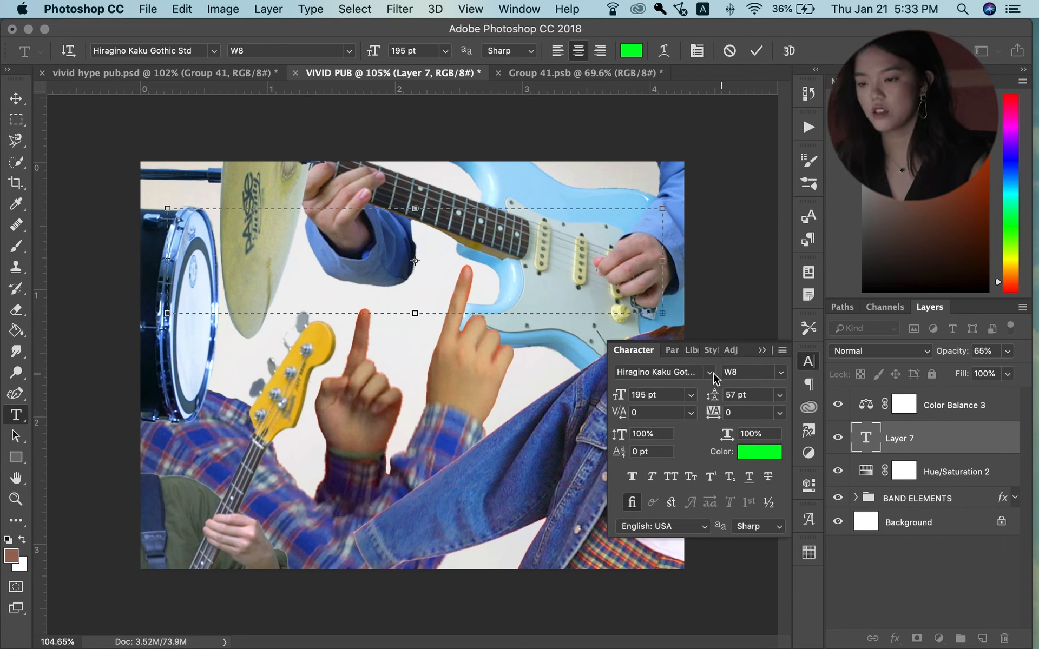
{"action": "left_click", "coordinate": [678, 372]}
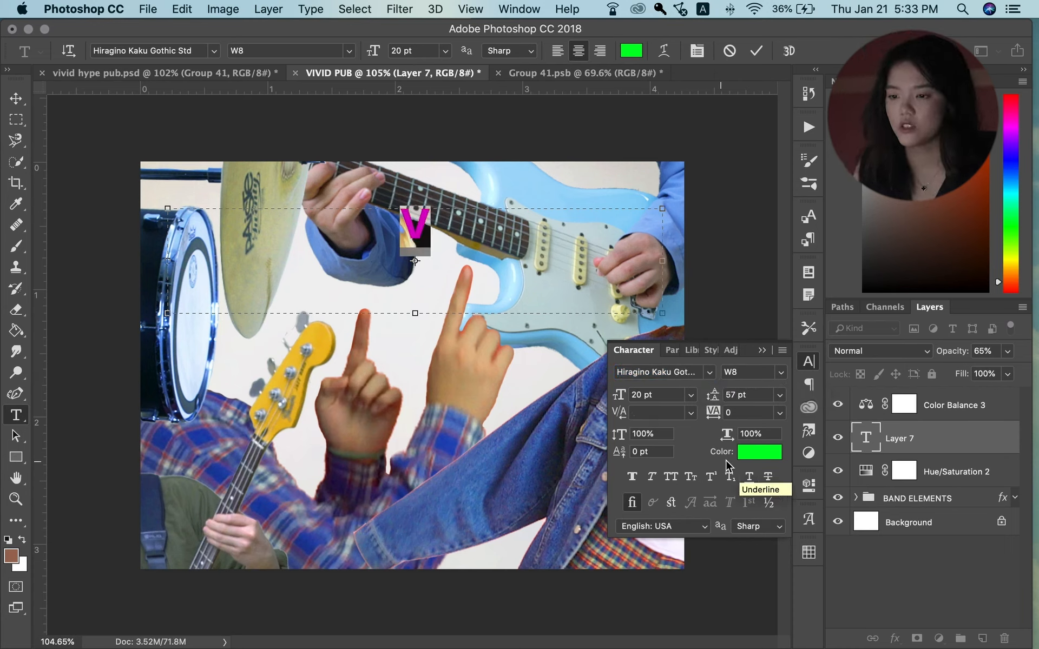
Complete the title in the text box as widely spaced letters reading "V IV I D"
{"action": "left_click", "coordinate": [516, 238]}
{"action": "type", "text": "I"}
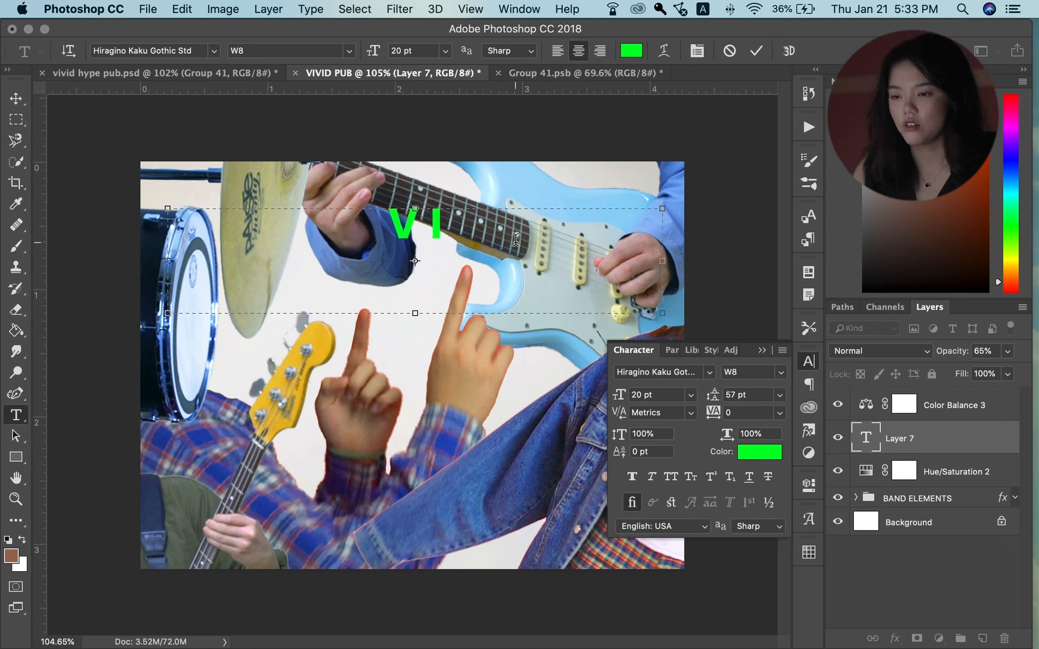
{"action": "type", "text": "VV"}
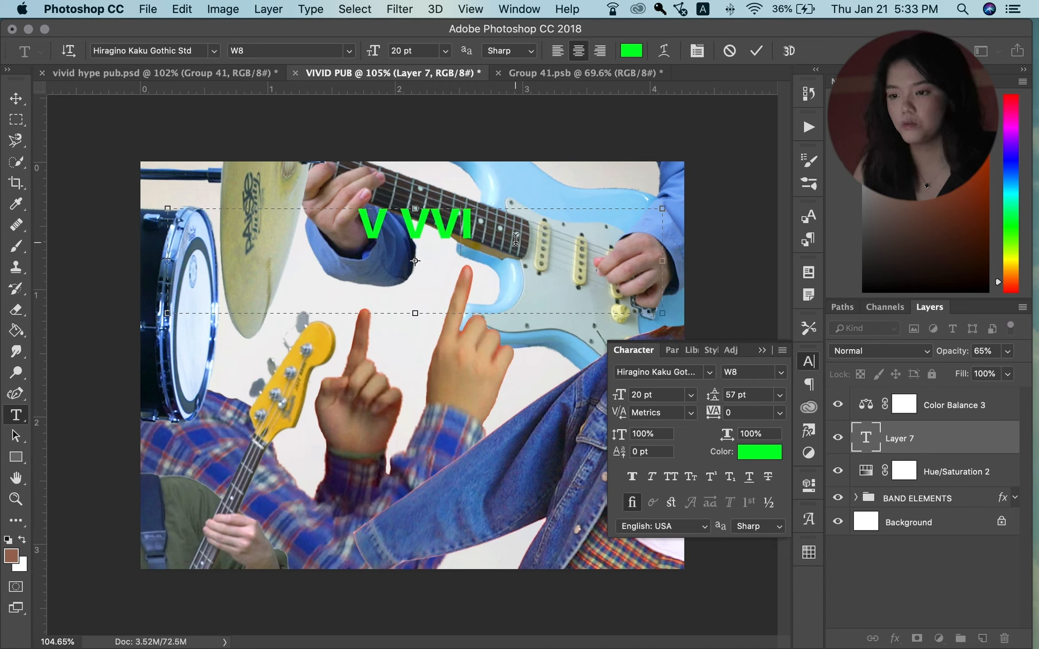
{"action": "key", "text": "BackSpace"}
{"action": "key", "text": "BackSpace"}
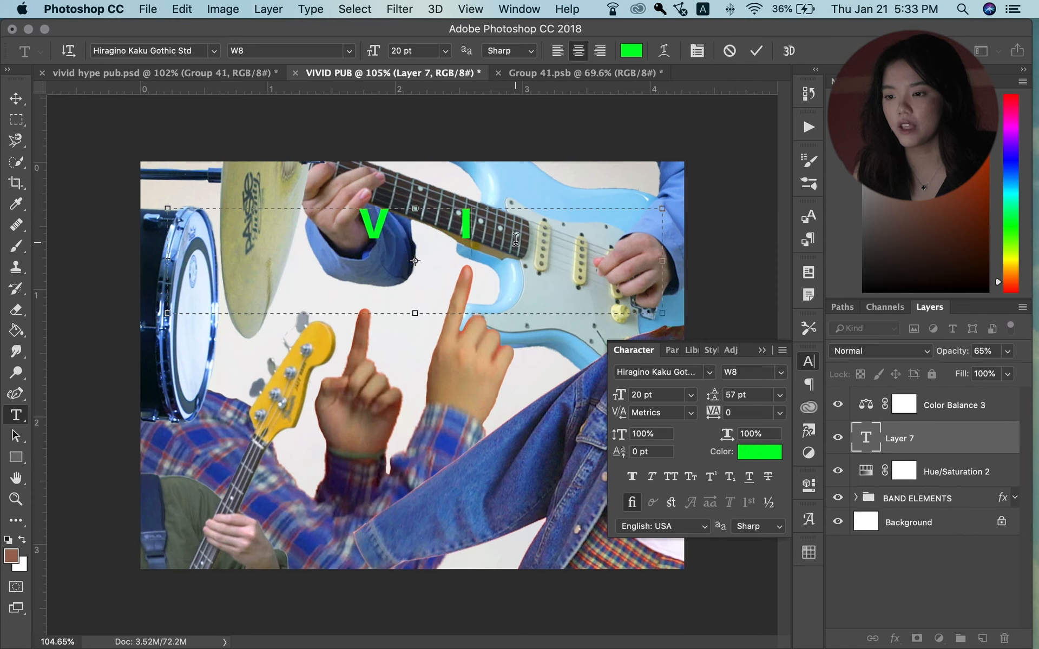
{"action": "key", "text": "Right"}
{"action": "type", "text": "V   I"}
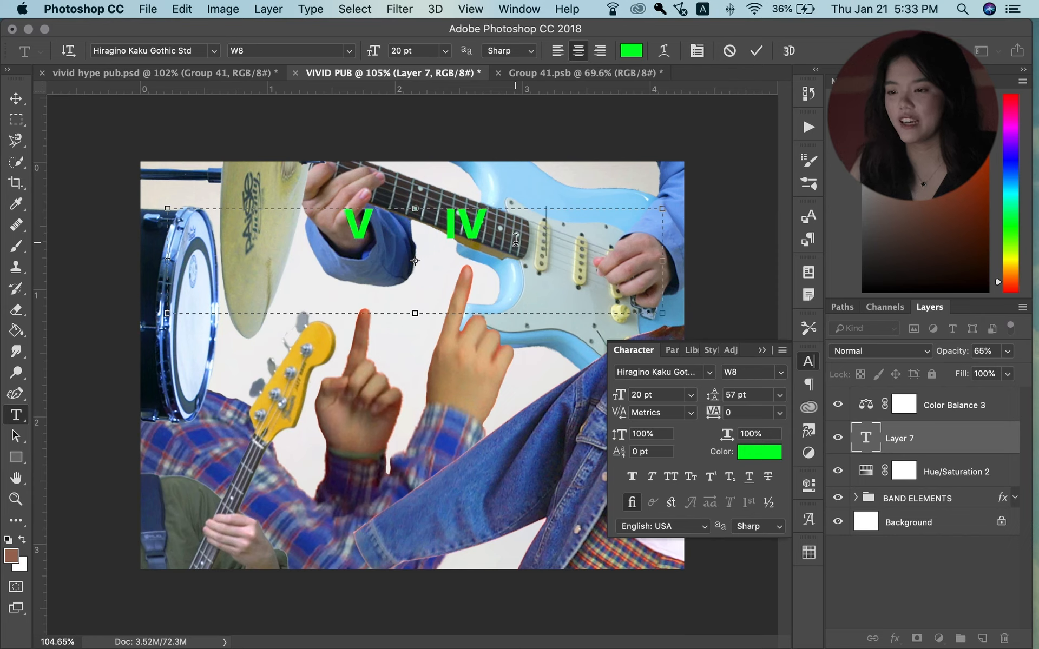
{"action": "type", "text": "   D"}
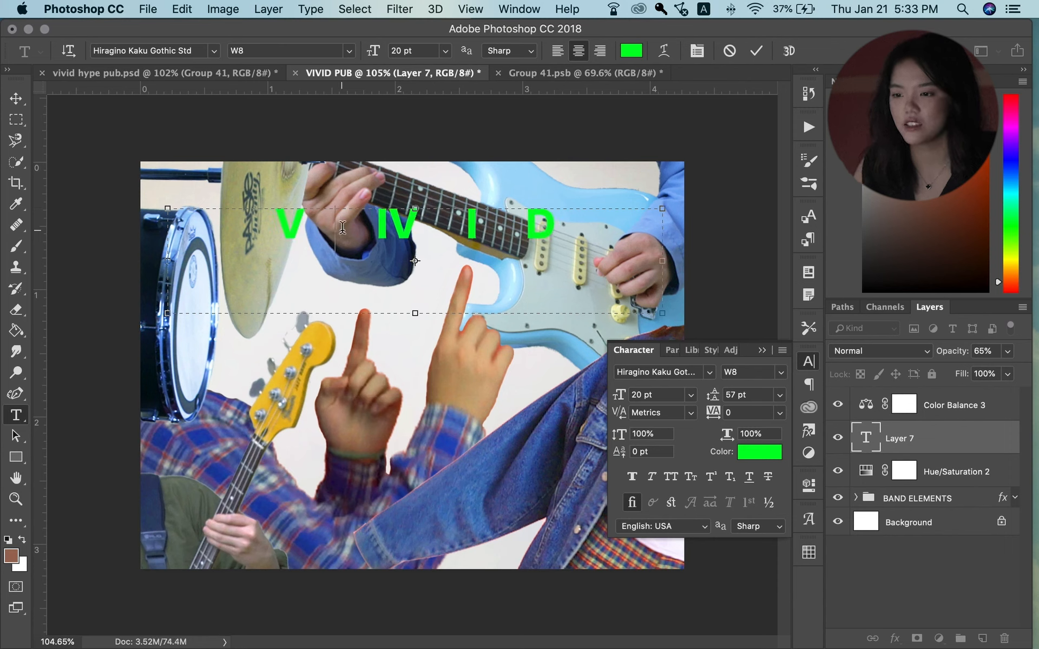
Set the font size of the whole title text to 50 pt
{"action": "key", "text": "super+a"}
{"action": "left_click", "coordinate": [643, 396]}
{"action": "key", "text": "shift+Up"}
{"action": "key", "text": "shift+Up"}
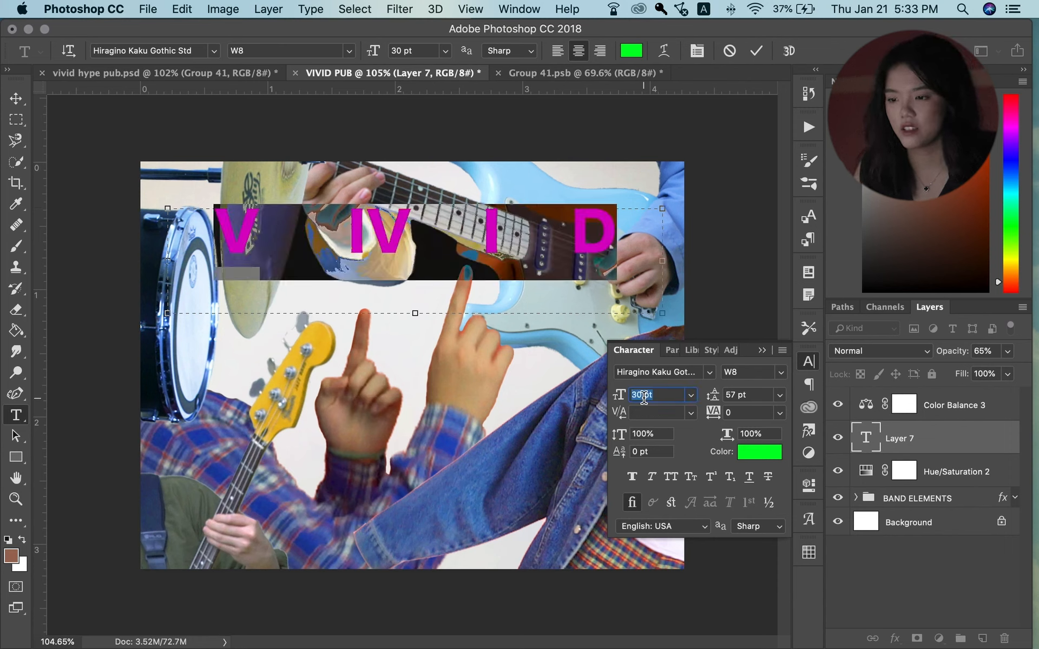
{"action": "key", "text": "shift+Up"}
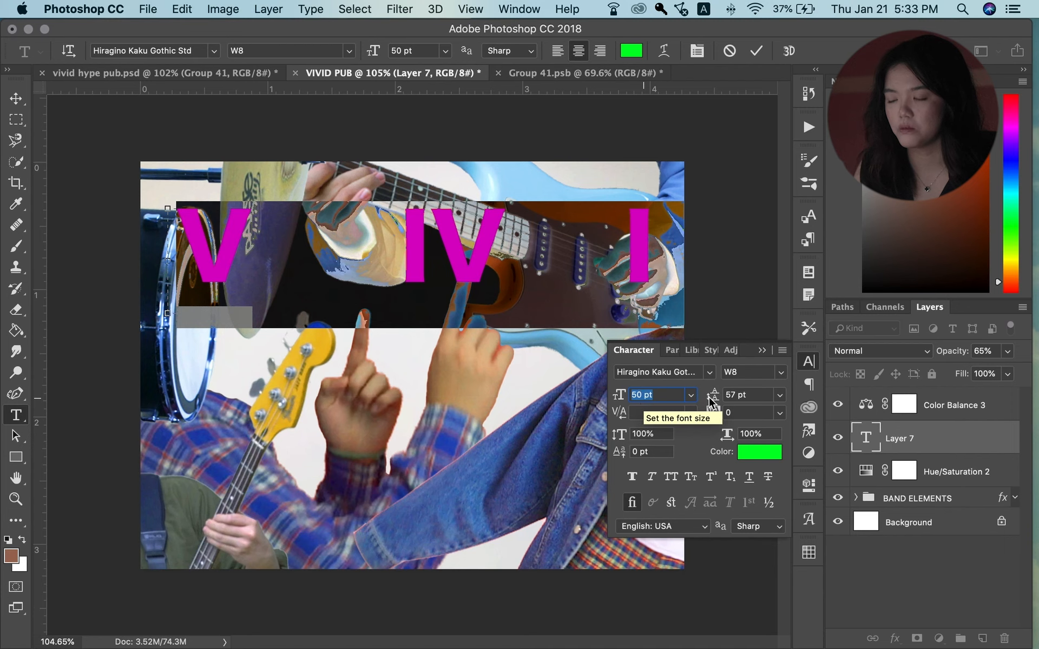
{"action": "key", "text": "Return"}
Free-transform the title so all its letters span the artwork's width, and adjust the spacing between them
{"action": "left_click", "coordinate": [898, 438]}
{"action": "key", "text": "super+t"}
{"action": "scroll", "coordinate": [595, 303], "scroll_direction": "down", "scroll_amount": 3}
{"action": "left_click_drag", "start_coordinate": [684, 241], "coordinate": [732, 341]}
{"action": "key", "text": "Return"}
{"action": "left_click", "coordinate": [506, 301]}
{"action": "left_click_drag", "start_coordinate": [556, 322], "coordinate": [519, 307]}
{"action": "key", "text": "super+Return"}
Add a second text layer below the title with "M" and "V!" on separate lines
{"action": "scroll", "coordinate": [519, 307], "scroll_direction": "up", "scroll_amount": 5}
{"action": "left_click", "coordinate": [537, 353]}
{"action": "type", "text": "M"}
{"action": "key", "text": "Return"}
{"action": "type", "text": "V!"}
{"action": "key", "text": "super+Return"}
Scale down the M V! text and place it beneath the right half of the title
{"action": "key", "text": "super+t"}
{"action": "left_click_drag", "start_coordinate": [662, 558], "coordinate": [594, 474]}
{"action": "mouse_move", "coordinate": [546, 408]}
{"action": "left_mouse_down"}
{"action": "mouse_move", "coordinate": [613, 396]}
{"action": "mouse_move", "coordinate": [554, 396]}
{"action": "left_mouse_up"}
{"action": "key", "text": "Return"}
{"action": "left_click", "coordinate": [510, 382]}
{"action": "key", "text": "super+Return"}
{"action": "scroll", "coordinate": [489, 275], "scroll_direction": "down", "scroll_amount": 4}
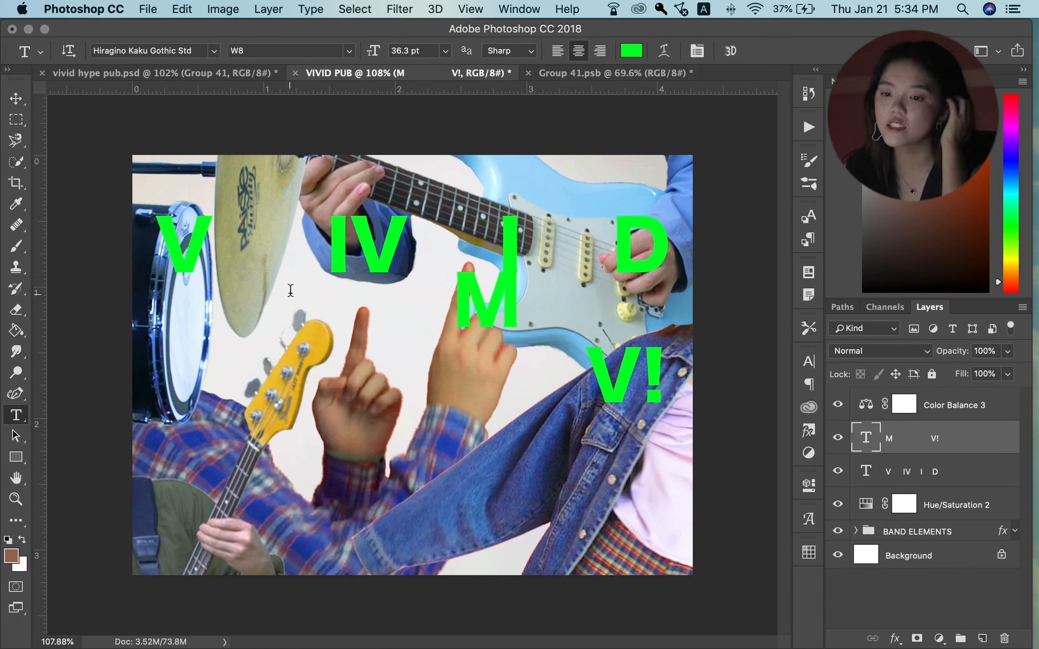
Change the title to read "V IV I D!" and group it with the M V! text layer
{"action": "left_click", "coordinate": [193, 243]}
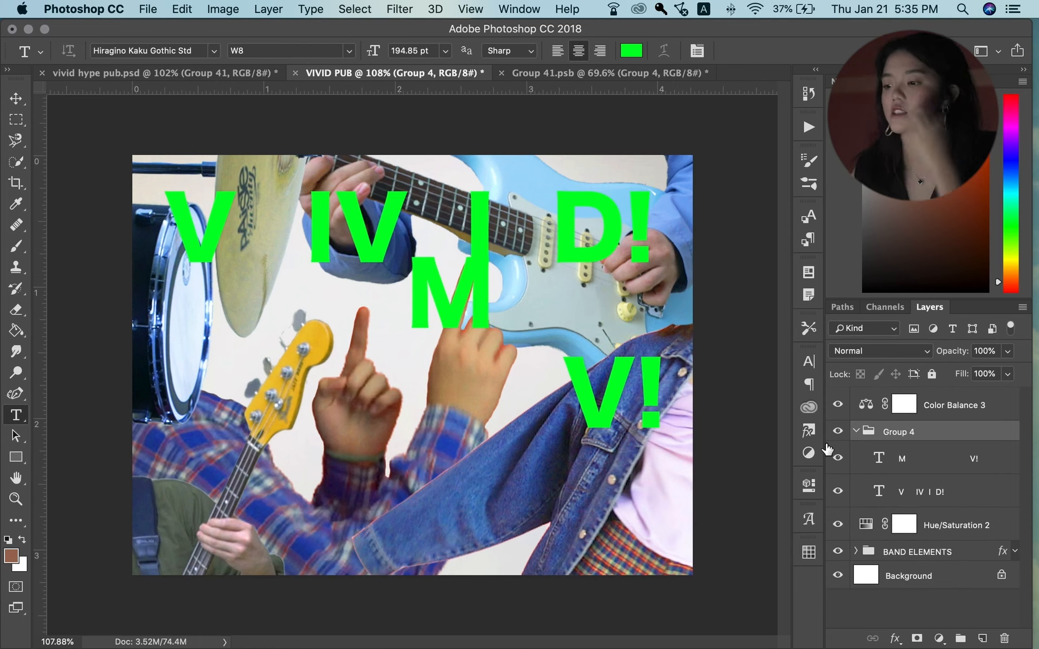
{"action": "left_click", "coordinate": [933, 468]}
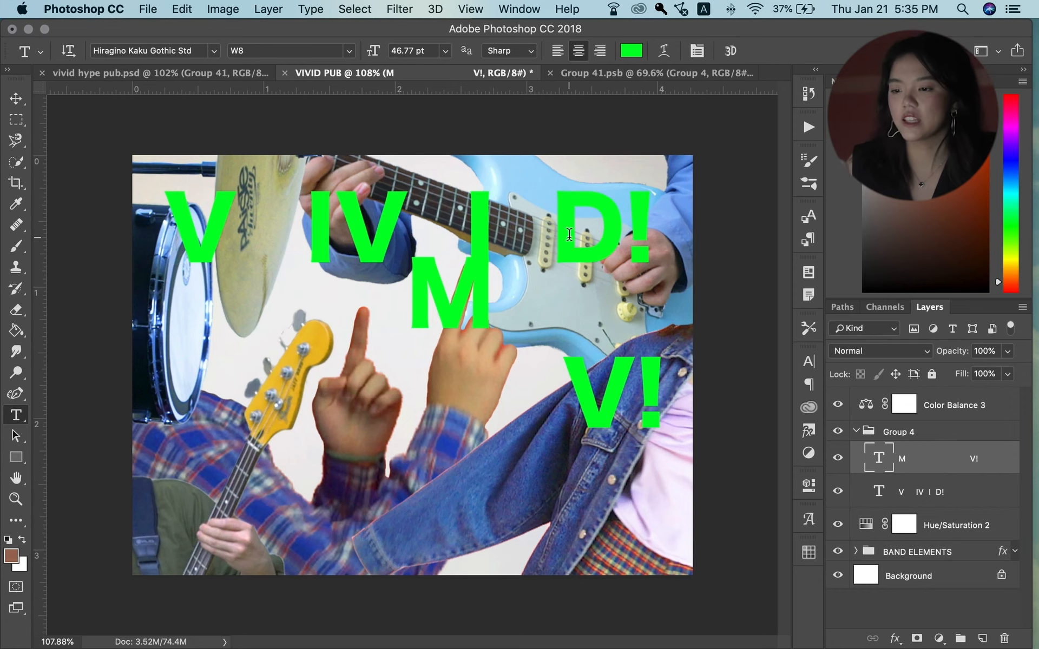
{"action": "scroll", "coordinate": [483, 317], "scroll_direction": "up", "scroll_amount": 3}
{"action": "scroll", "coordinate": [533, 194], "scroll_direction": "down", "scroll_amount": 4}
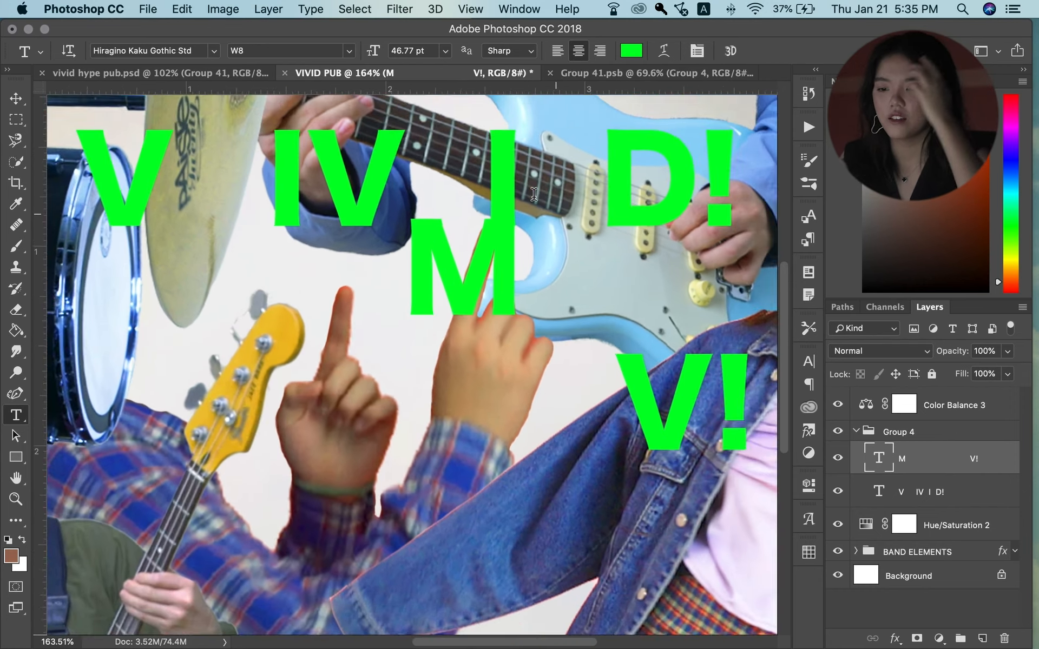
{"action": "scroll", "coordinate": [532, 193], "scroll_direction": "down", "scroll_amount": 1}
{"action": "scroll", "coordinate": [532, 193], "scroll_direction": "up", "scroll_amount": 3}
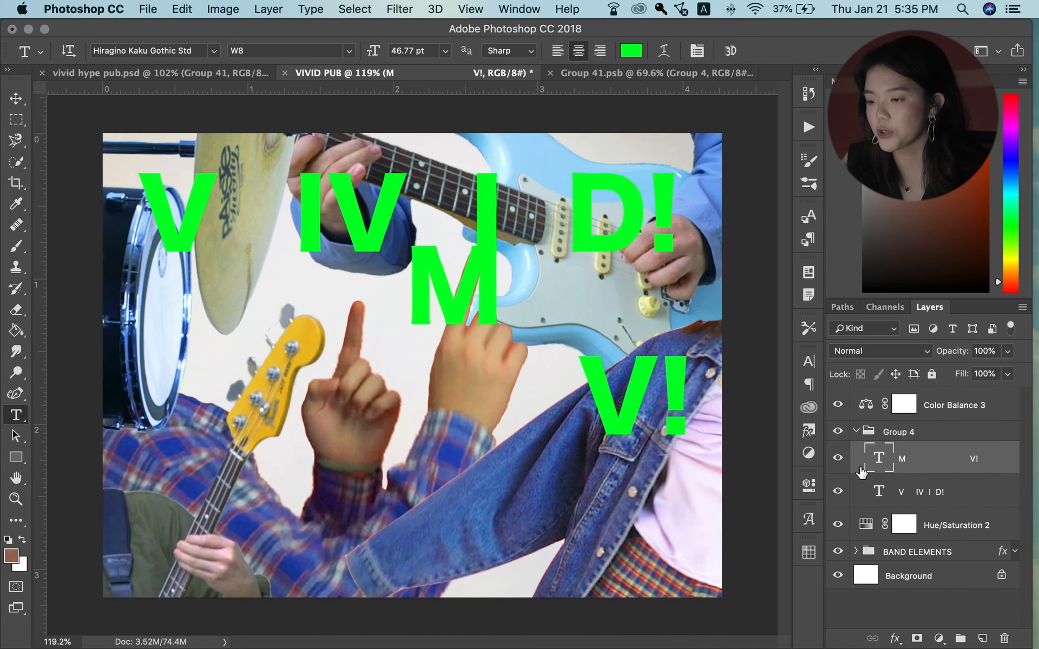
Rename the group of text layers as TITLE TEXT and place it above the Color Balance adjustment
{"action": "left_click", "coordinate": [895, 433]}
{"action": "double_click", "coordinate": [895, 433]}
{"action": "type", "text": "TITLE TEXT"}
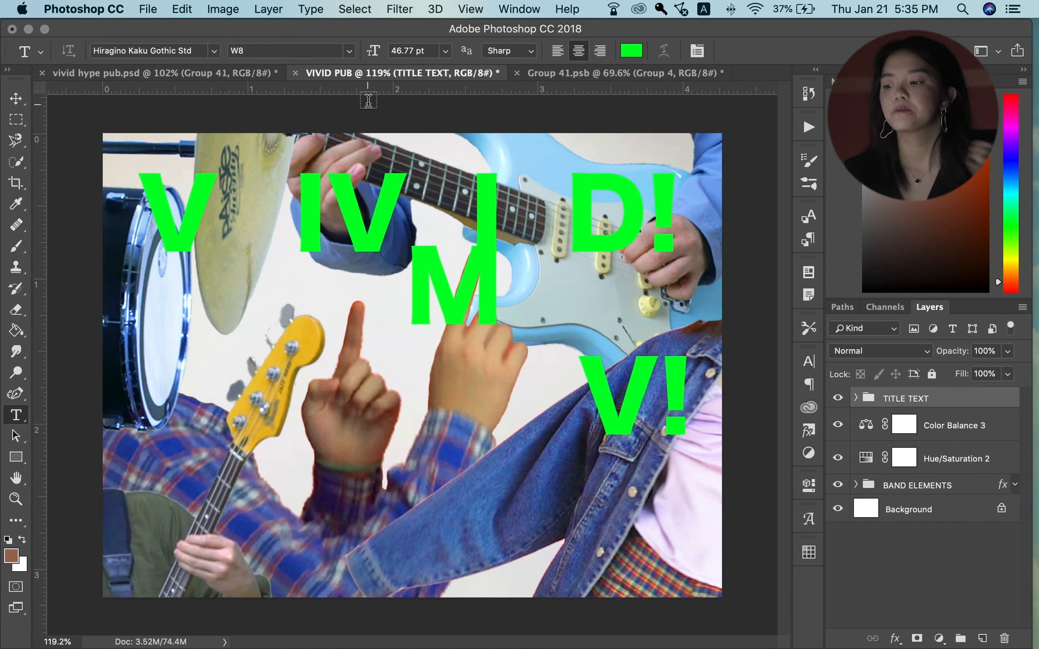
Draw a rectangle shape of about 549 by 224 px across the pointing hands, below the M
{"action": "key", "text": "u"}
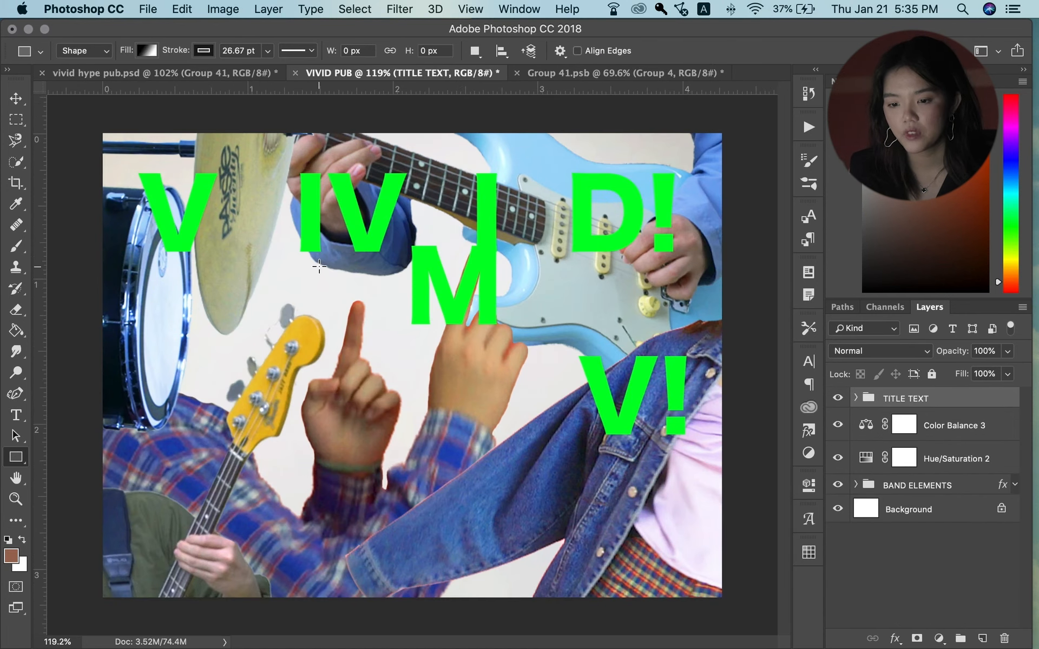
{"action": "left_click", "coordinate": [16, 459]}
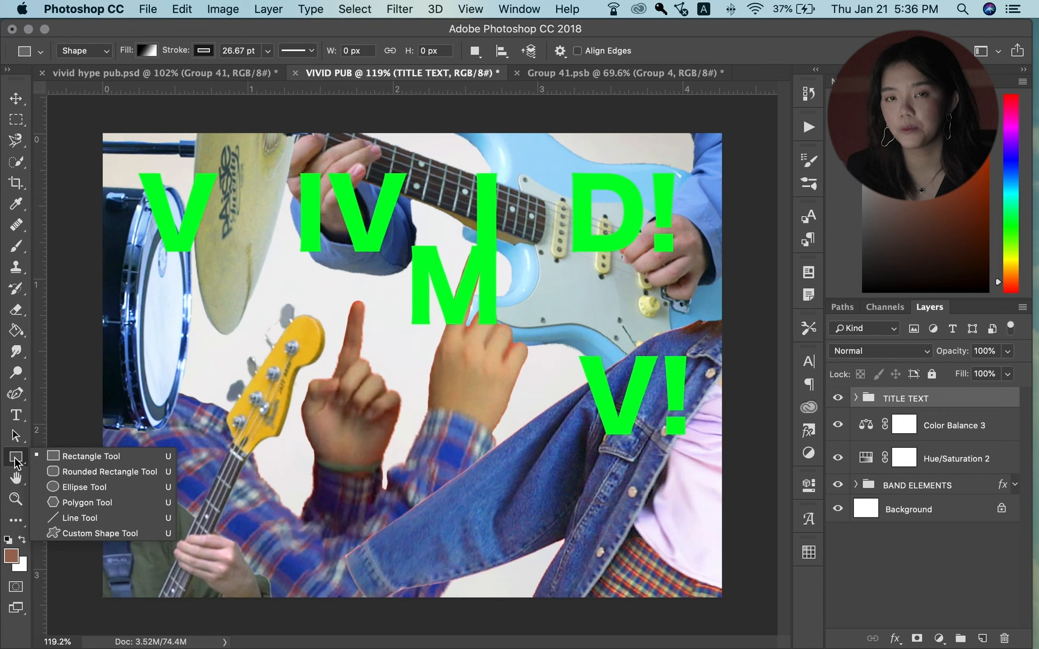
{"action": "left_click", "coordinate": [57, 456]}
{"action": "left_click_drag", "start_coordinate": [281, 350], "coordinate": [548, 458]}
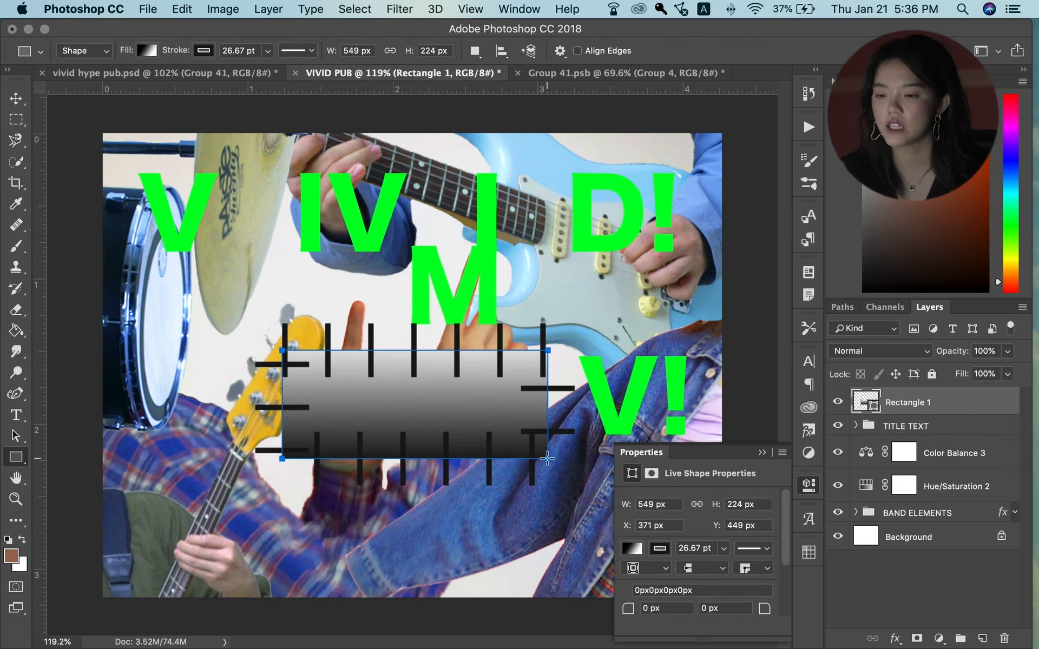
Replace the rectangle's gradient fill with a solid pale cream colour, about #f0efd2
{"action": "scroll", "coordinate": [651, 538], "scroll_direction": "down", "scroll_amount": 2}
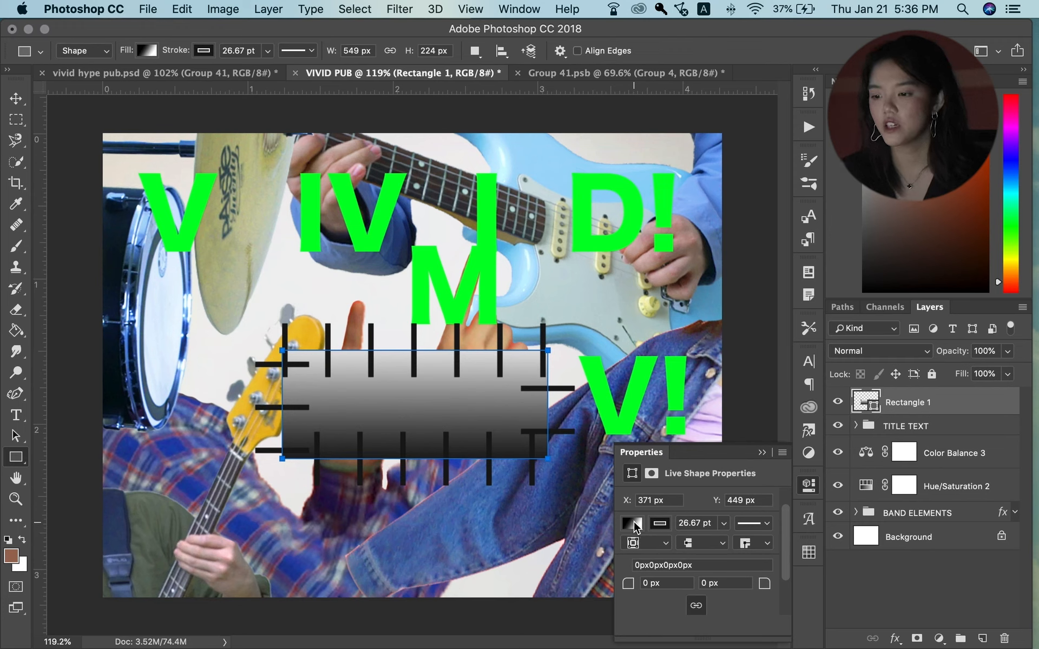
{"action": "left_click", "coordinate": [633, 523]}
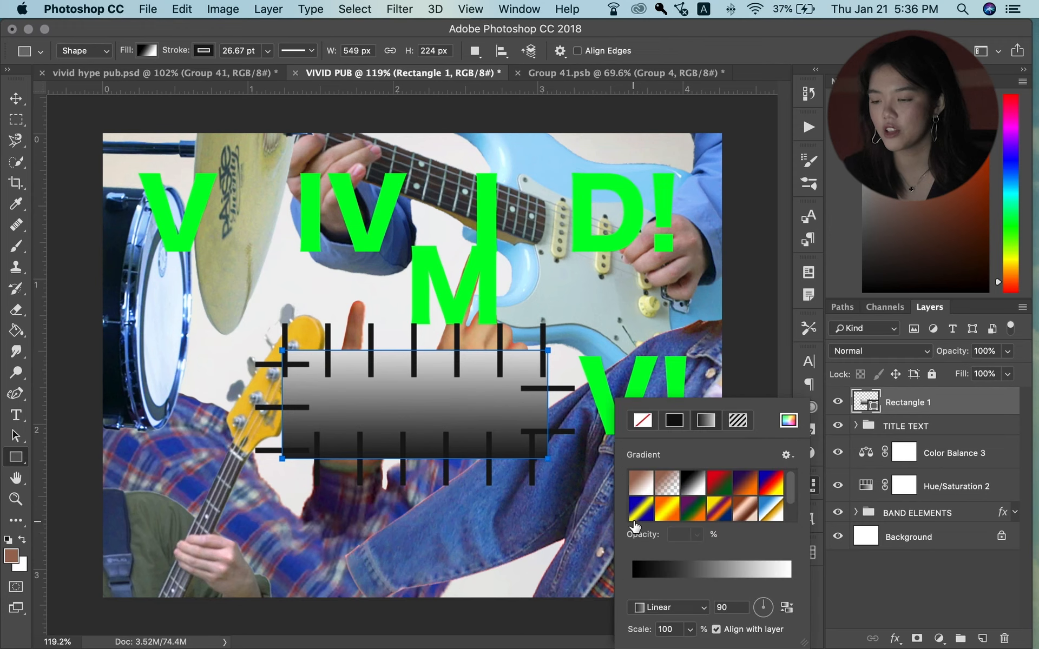
{"action": "left_click", "coordinate": [788, 421]}
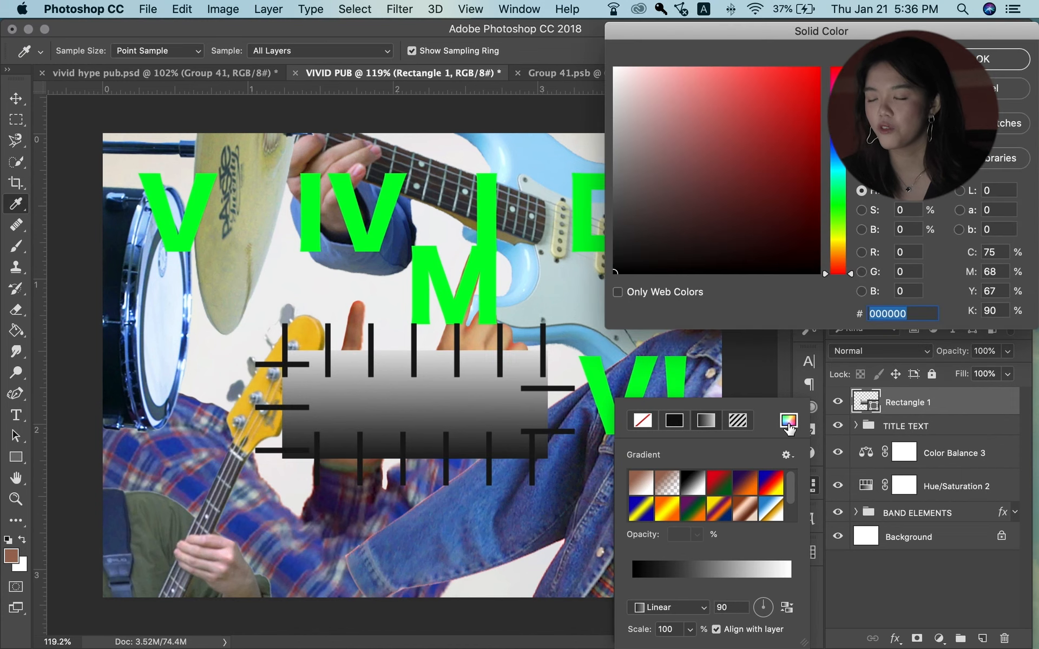
{"action": "left_click_drag", "start_coordinate": [838, 253], "coordinate": [837, 244]}
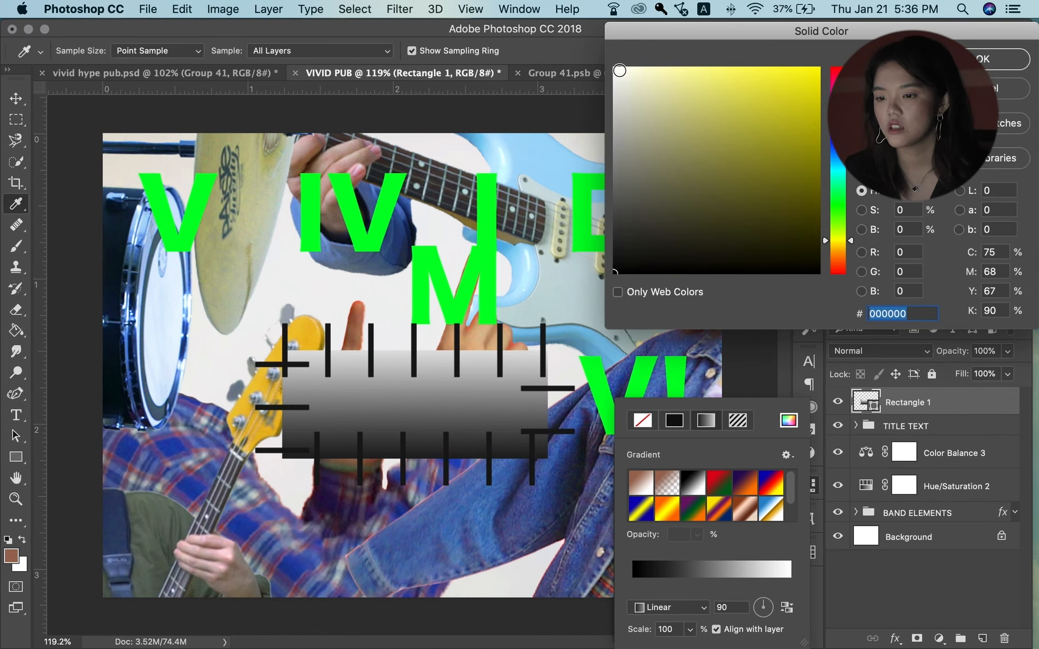
{"action": "left_click", "coordinate": [623, 74]}
{"action": "left_click_drag", "start_coordinate": [624, 74], "coordinate": [638, 77]}
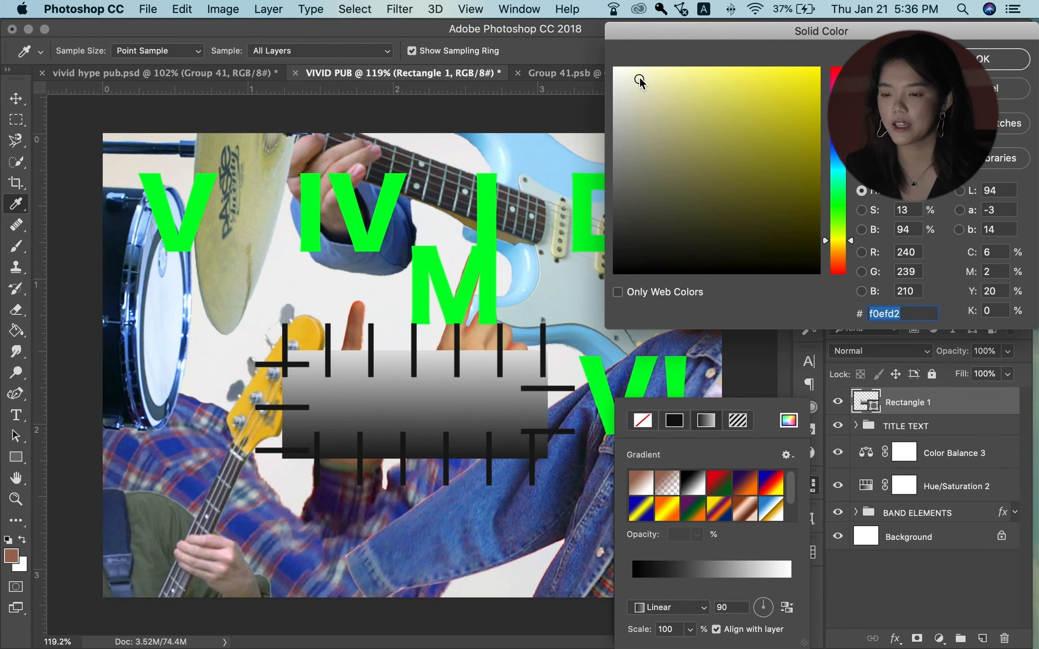
{"action": "key", "text": "Return"}
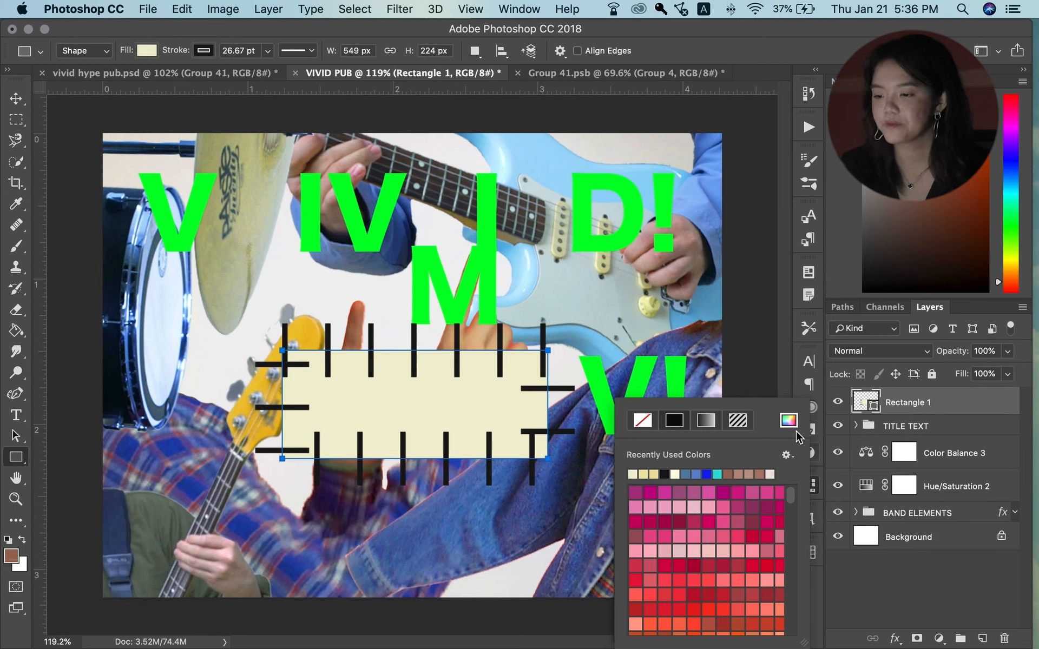
{"action": "left_click", "coordinate": [777, 433]}
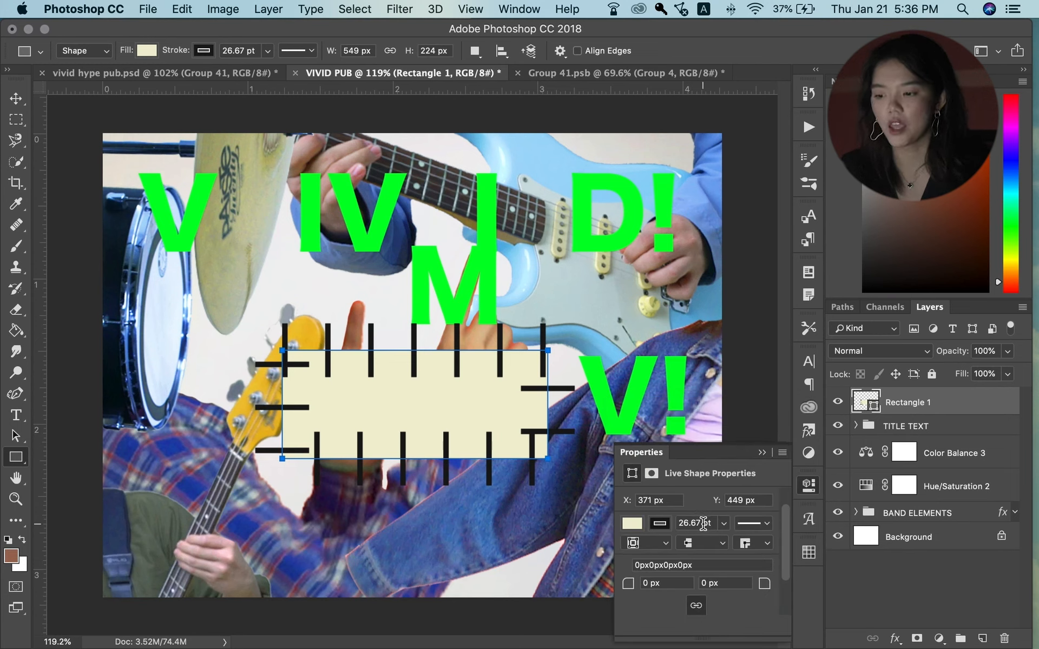
Set the rectangle's stroke to a 1 pt black outline
{"action": "type", "text": "1"}
{"action": "key", "text": "Return"}
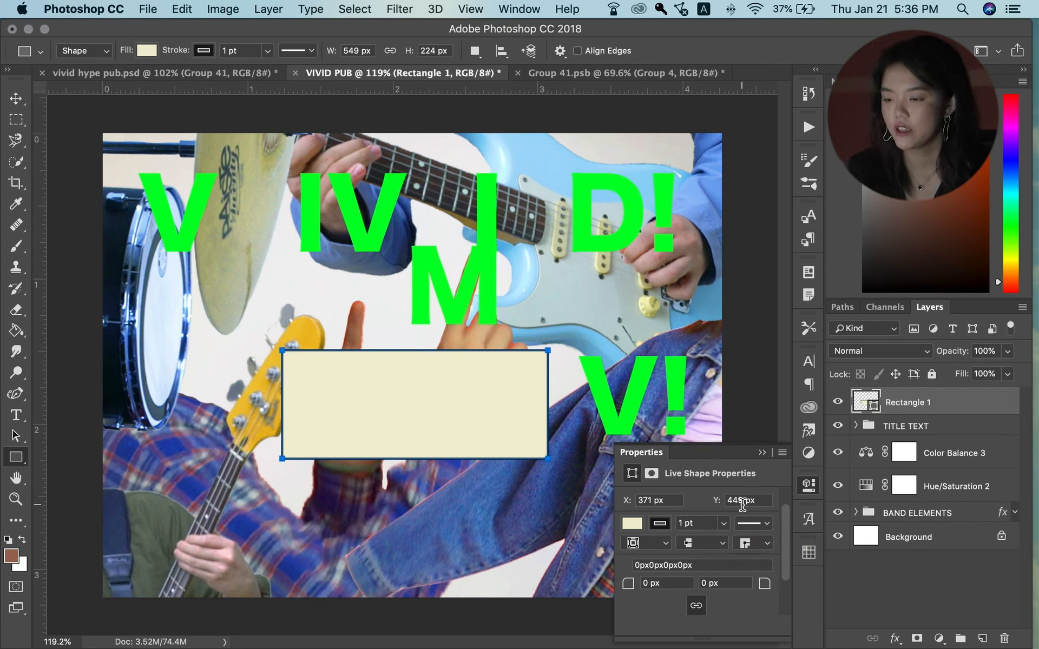
{"action": "left_click", "coordinate": [660, 524]}
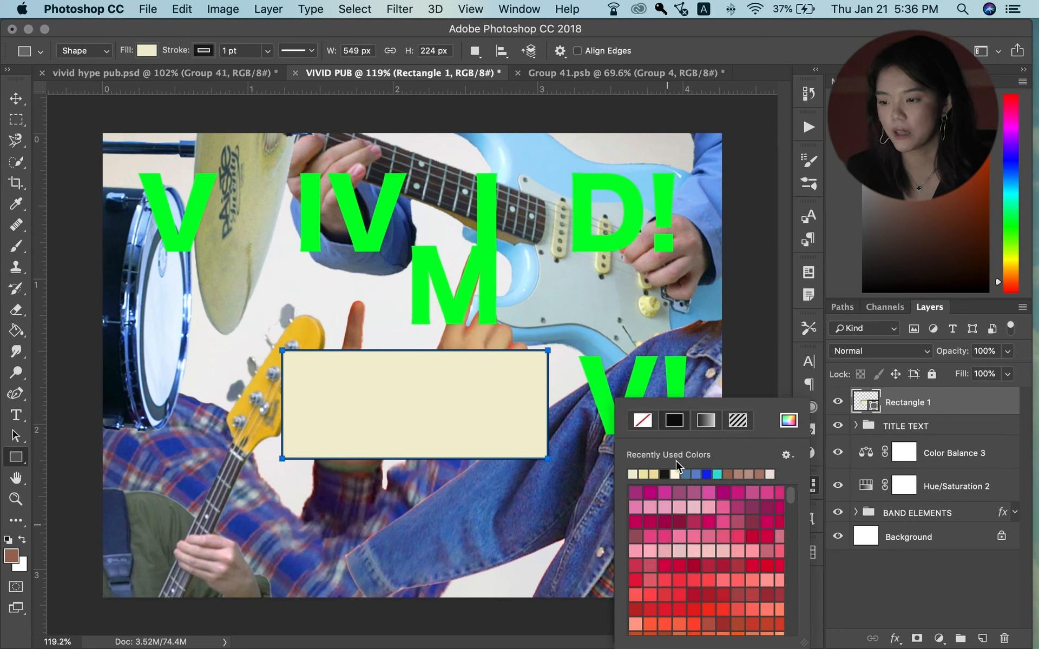
{"action": "left_click", "coordinate": [676, 421]}
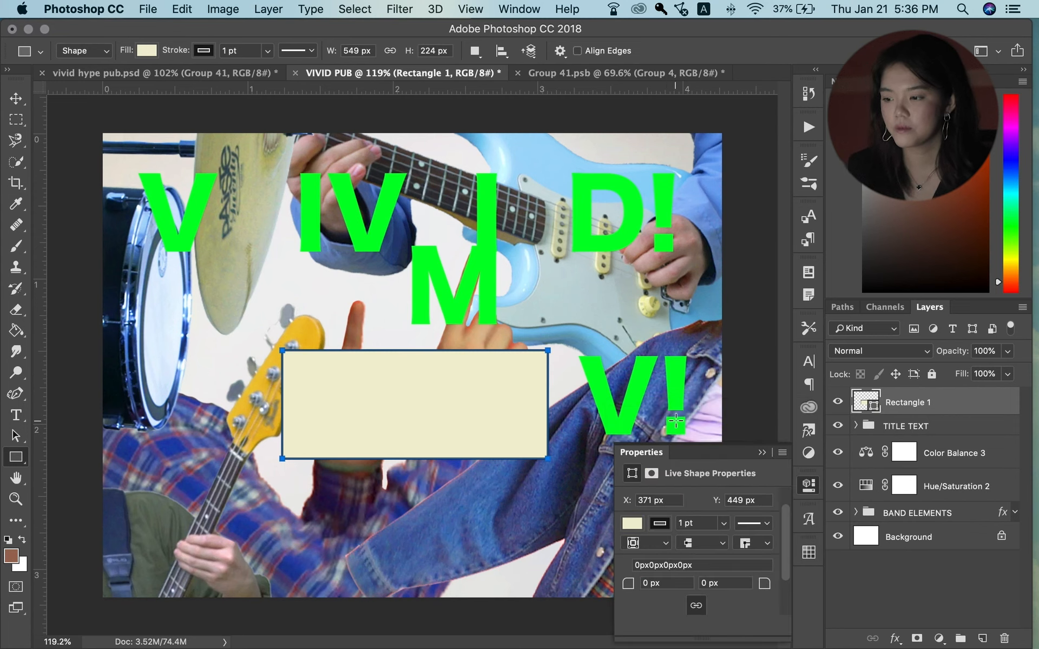
Scale the rectangle down to about 503 by 205 px and reposition it below the pointing hands
{"action": "left_click", "coordinate": [971, 453]}
{"action": "left_click", "coordinate": [969, 403]}
{"action": "key", "text": "super+t"}
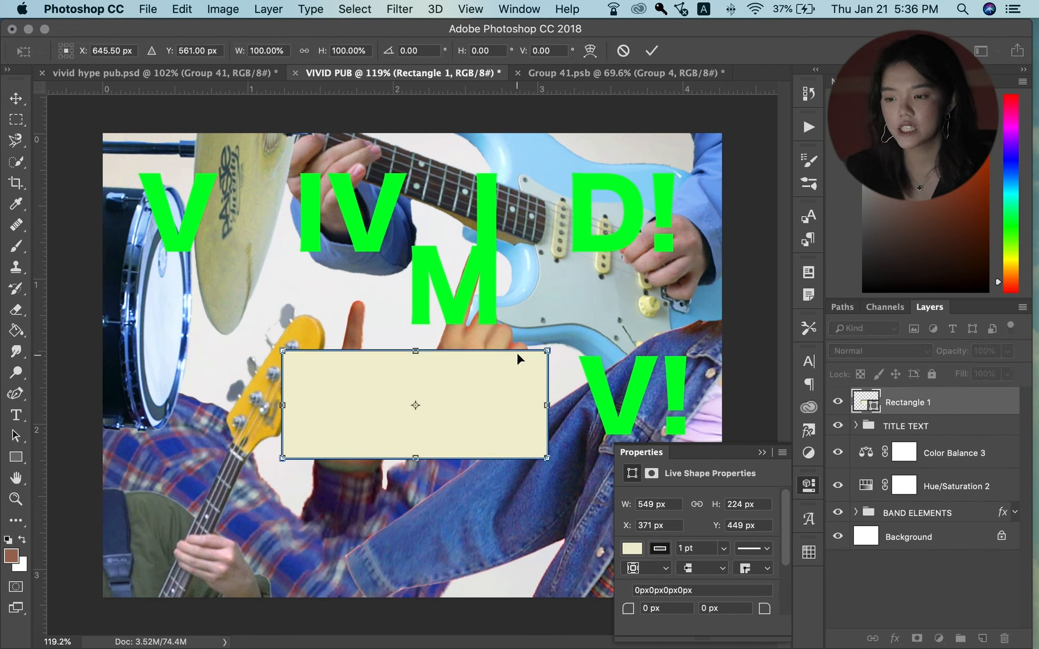
{"action": "left_click_drag", "start_coordinate": [546, 351], "coordinate": [526, 358]}
{"action": "left_click_drag", "start_coordinate": [489, 391], "coordinate": [504, 382]}
{"action": "key", "text": "Return"}
{"action": "left_click", "coordinate": [808, 485]}
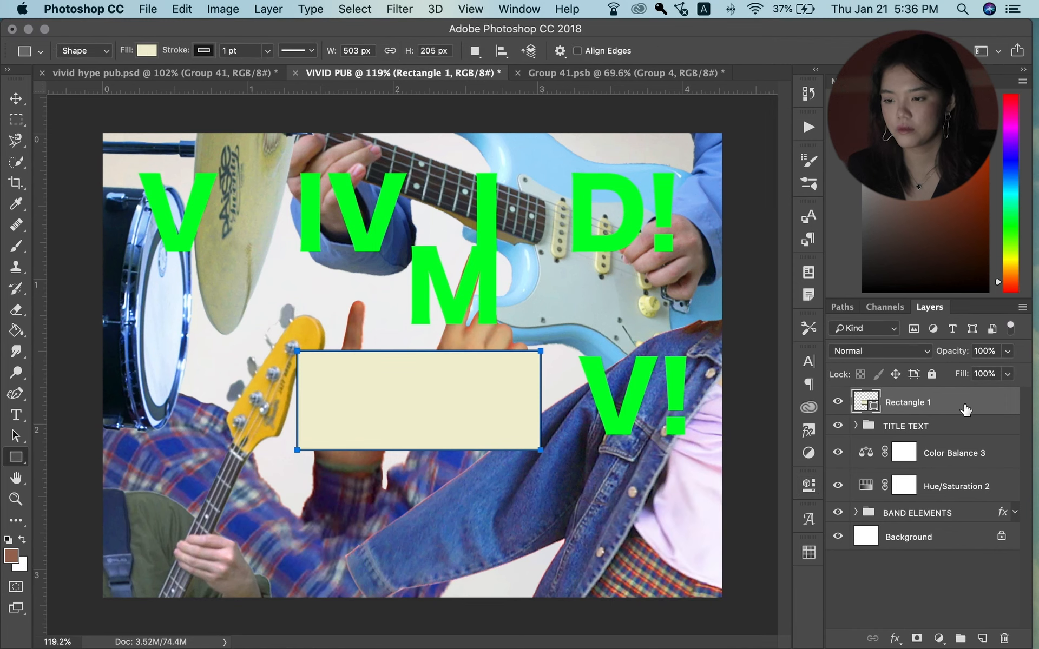
Add a centred text box with the placeholder "fkjhsdk" on the cream rectangle and set its font to Gopher Black Italic
{"action": "left_click", "coordinate": [932, 444]}
{"action": "scroll", "coordinate": [448, 425], "scroll_direction": "up", "scroll_amount": 5}
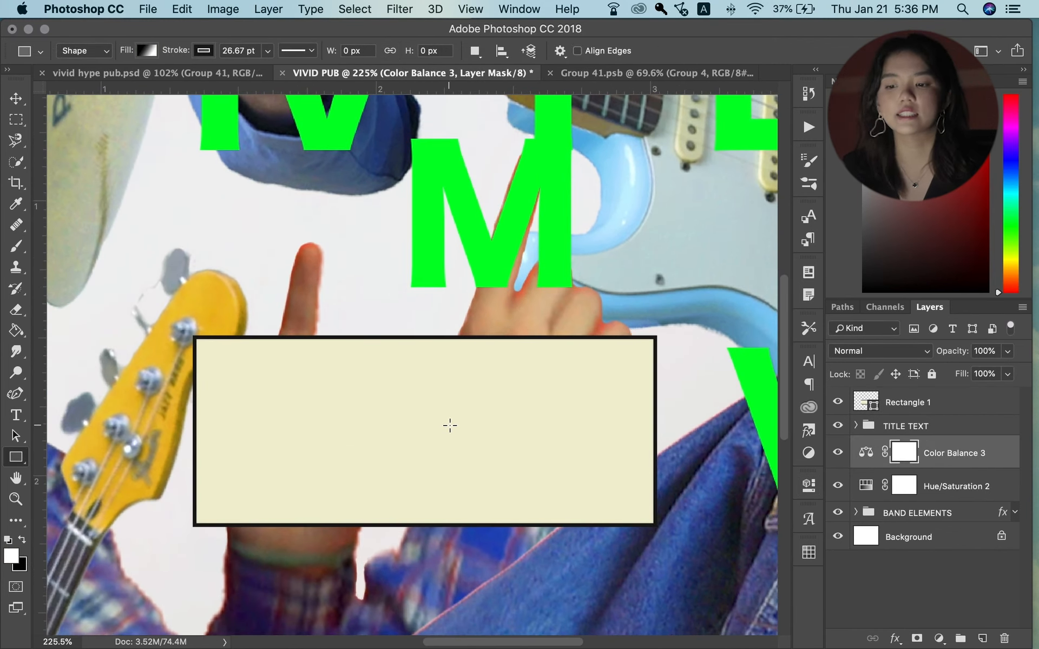
{"action": "key", "text": "t"}
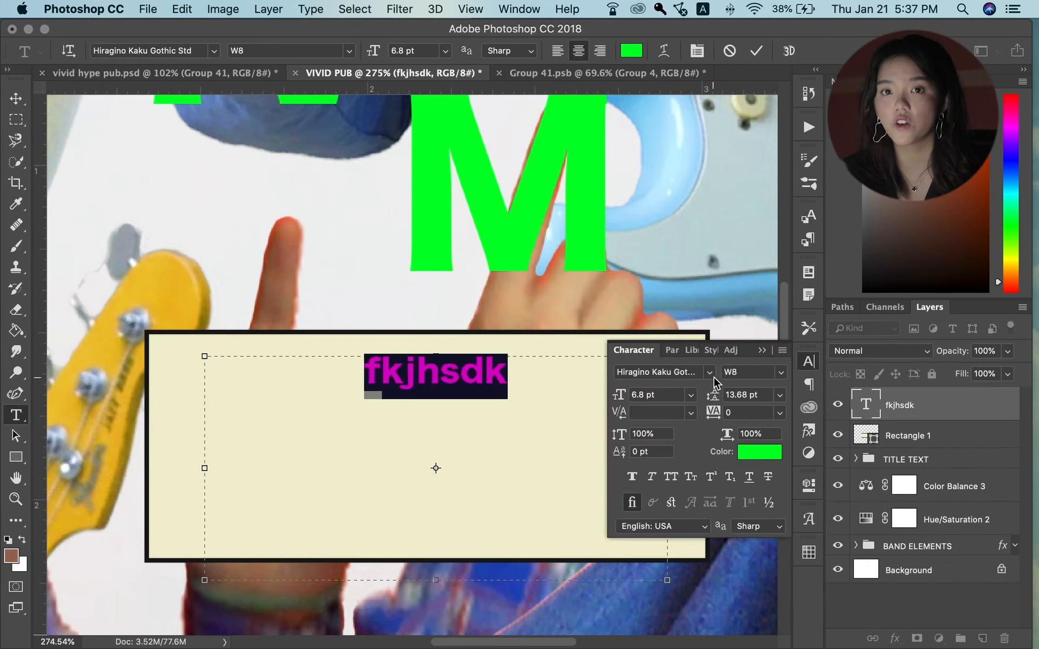
{"action": "left_click", "coordinate": [710, 373]}
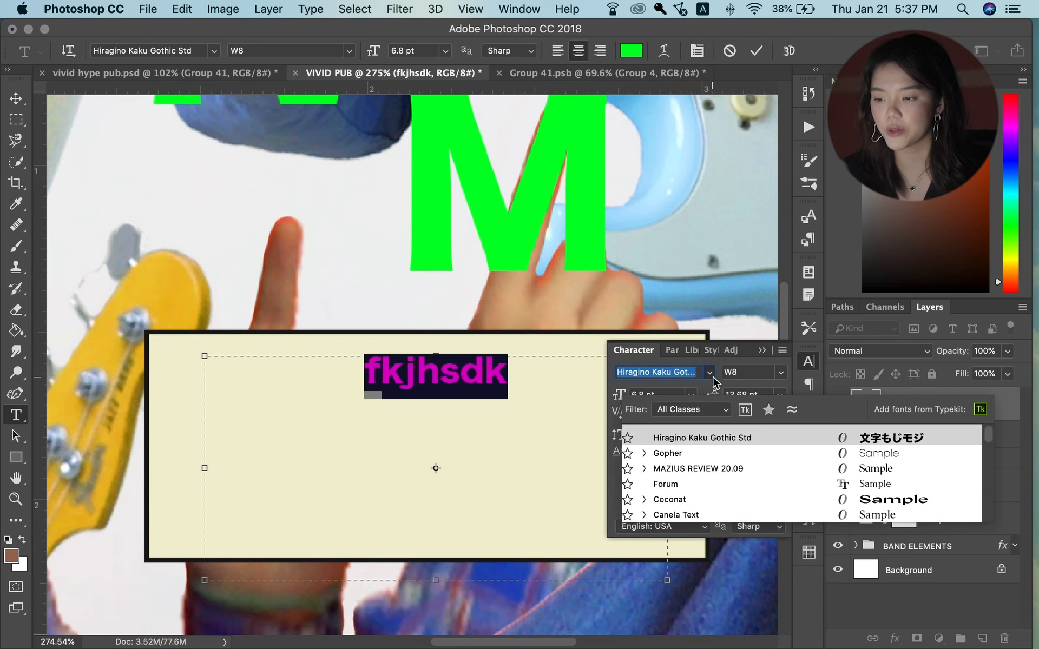
{"action": "left_click", "coordinate": [692, 451]}
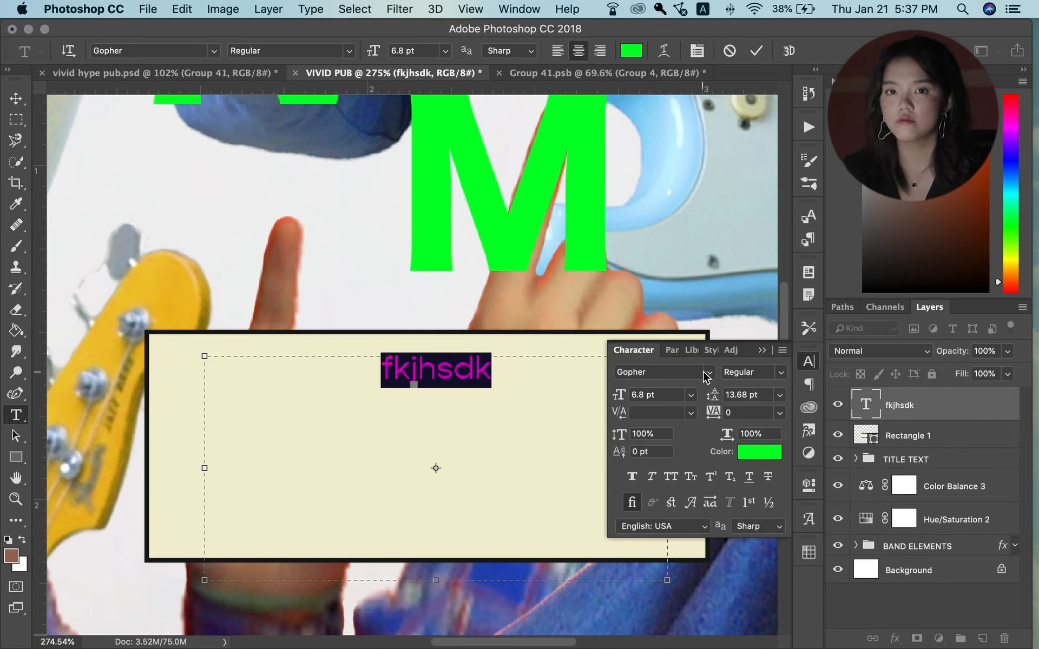
{"action": "left_click", "coordinate": [780, 372]}
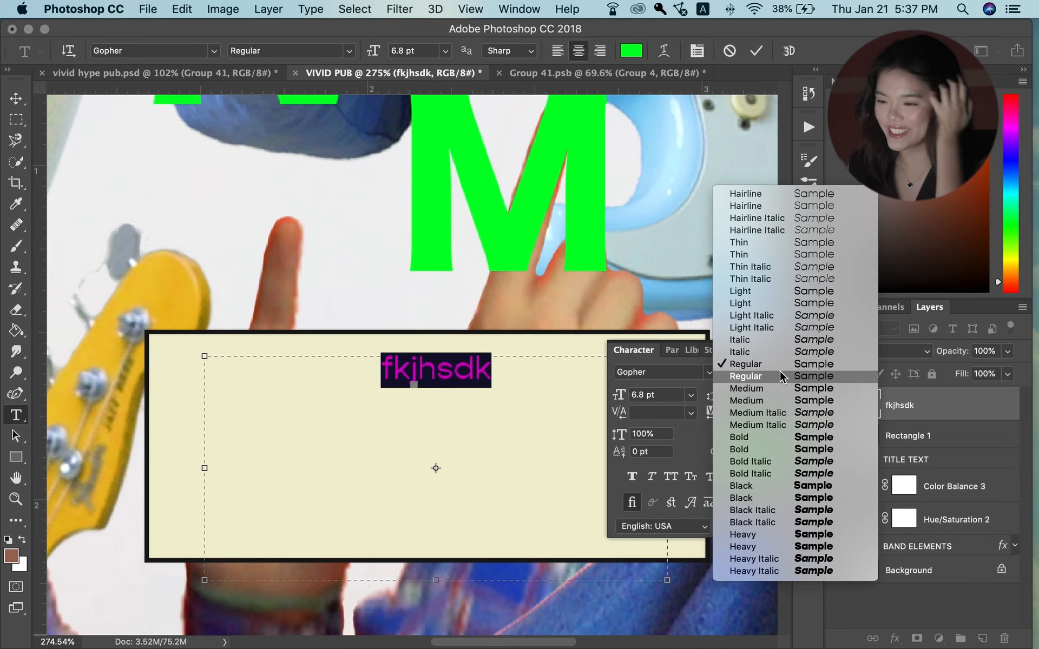
{"action": "left_click", "coordinate": [775, 511]}
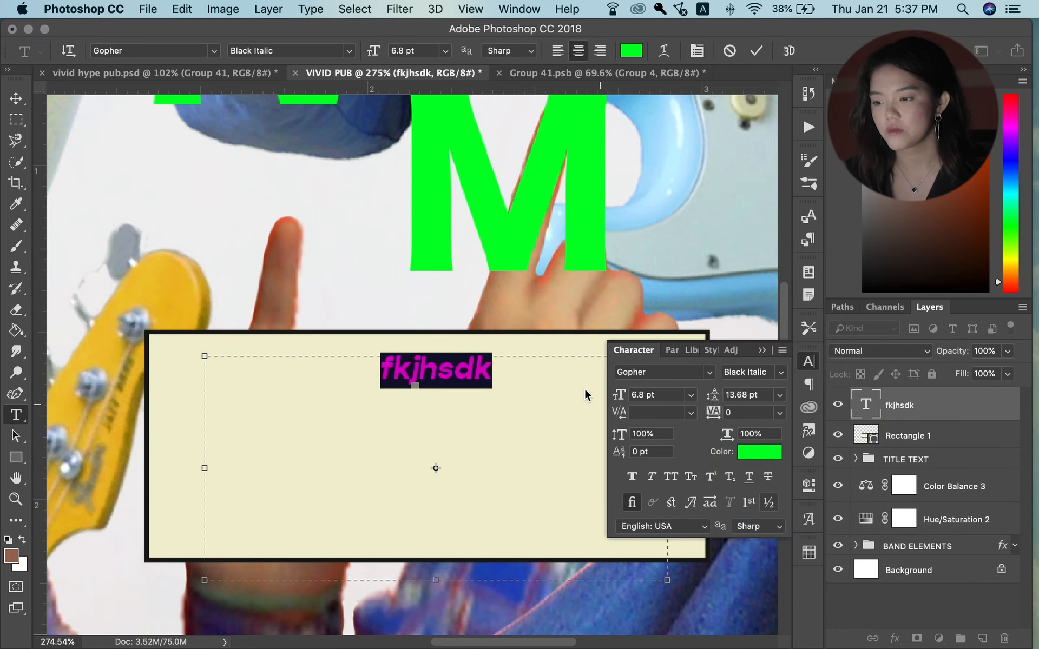
Change the placeholder text's colour to blue #0018ff
{"action": "left_click", "coordinate": [775, 454]}
{"action": "type", "text": "0018ff"}
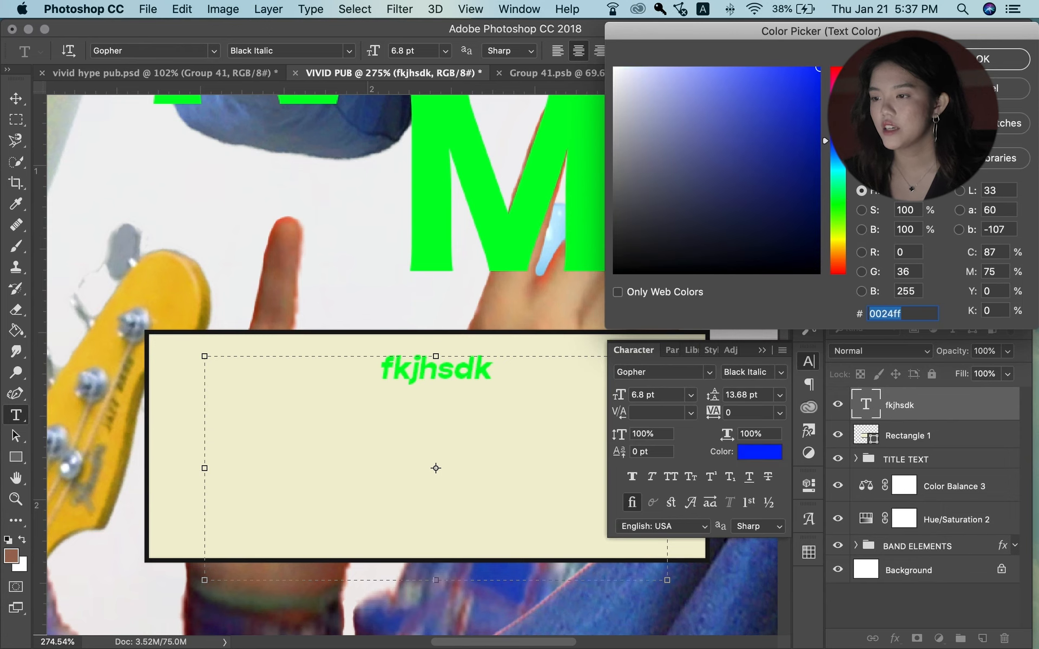
{"action": "key", "text": "Return"}
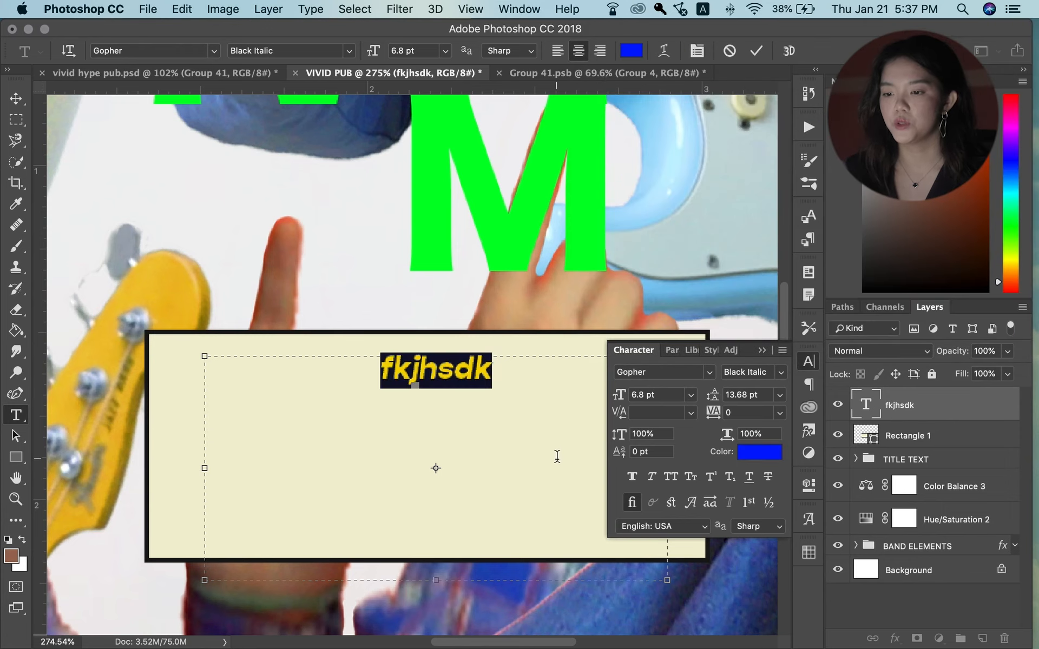
{"action": "left_click", "coordinate": [504, 403]}
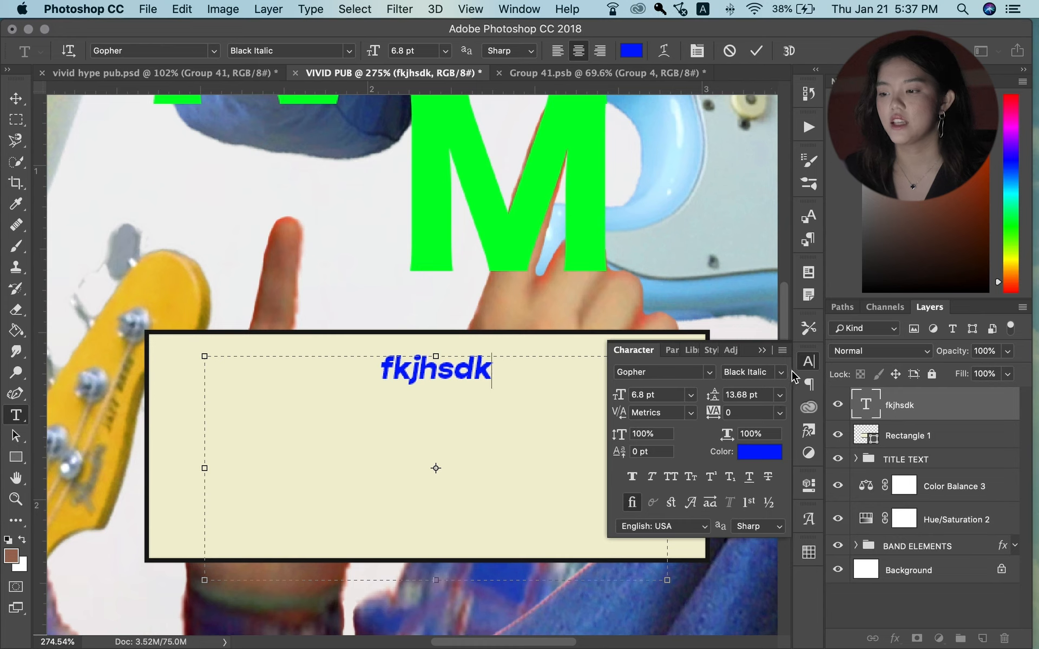
{"action": "left_click", "coordinate": [809, 363]}
Replace the placeholder with the heading "VIVID MUSIC VIDEO LAUNCH & ZOOM LIVESTREAM PARTY"
{"action": "double_click", "coordinate": [480, 371]}
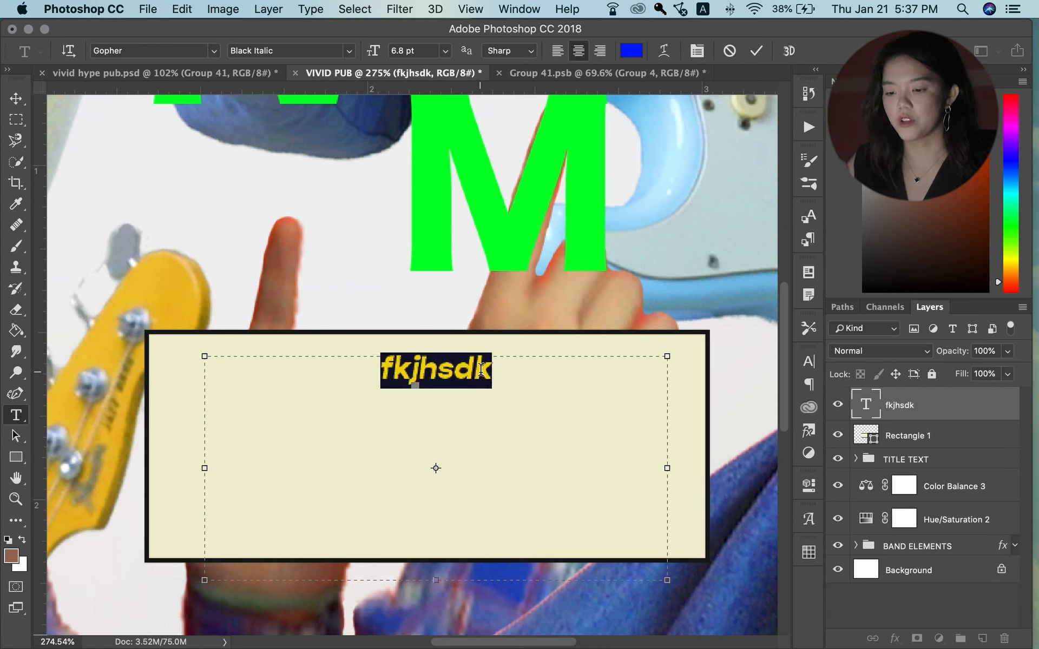
{"action": "type", "text": "VIVIS MUSI"}
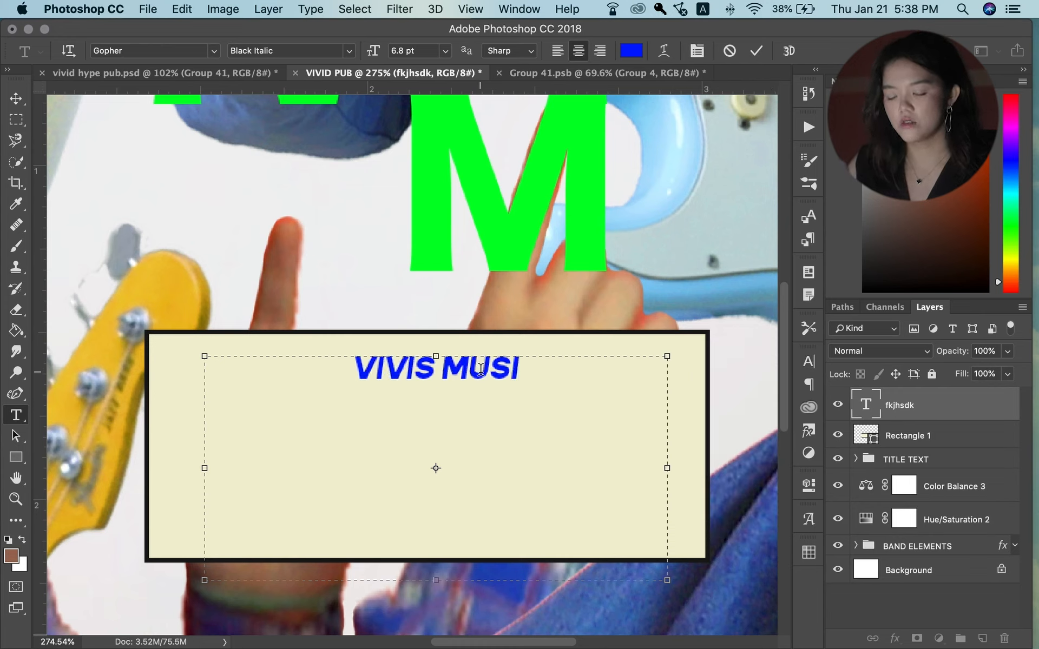
{"action": "key", "text": "super+a"}
{"action": "type", "text": "VIVID"}
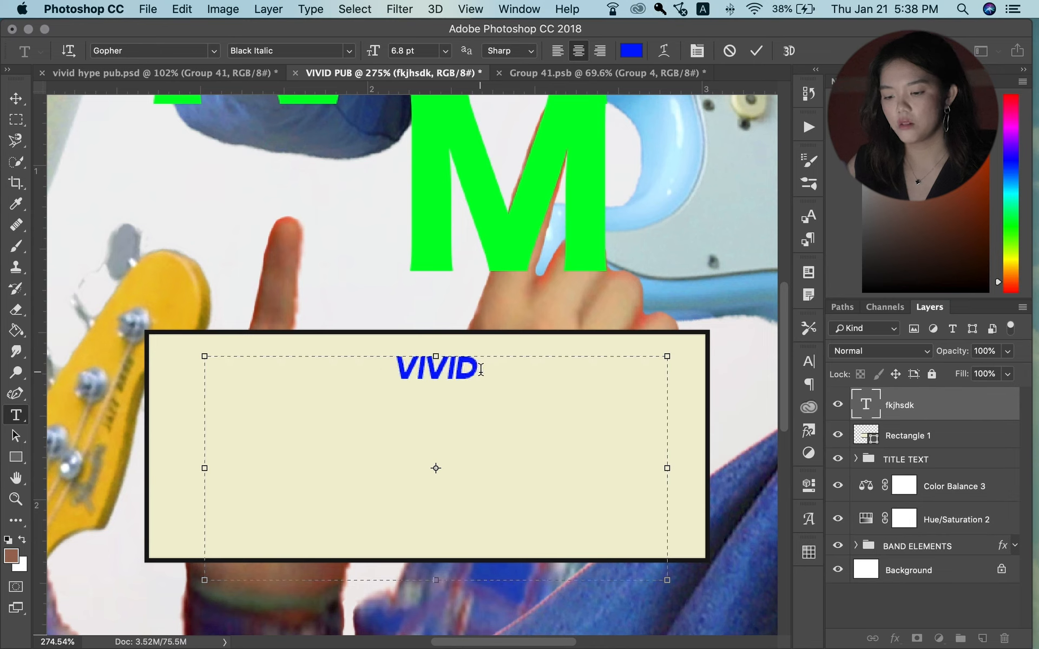
{"action": "type", "text": " MUSIC VIDEO "}
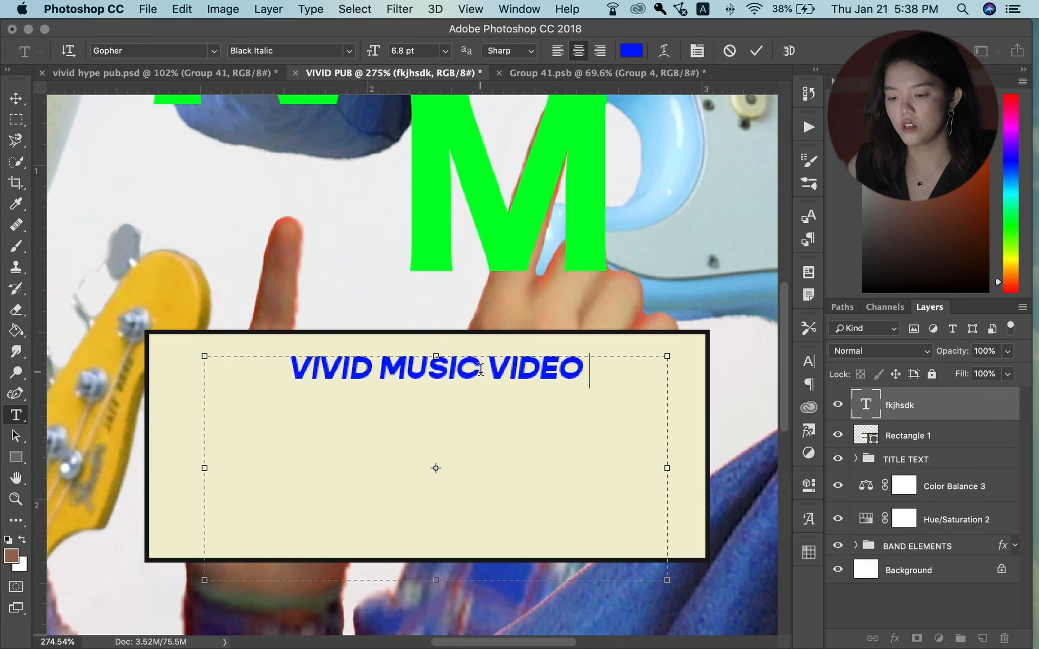
{"action": "type", "text": "LA UNCH& Z"}
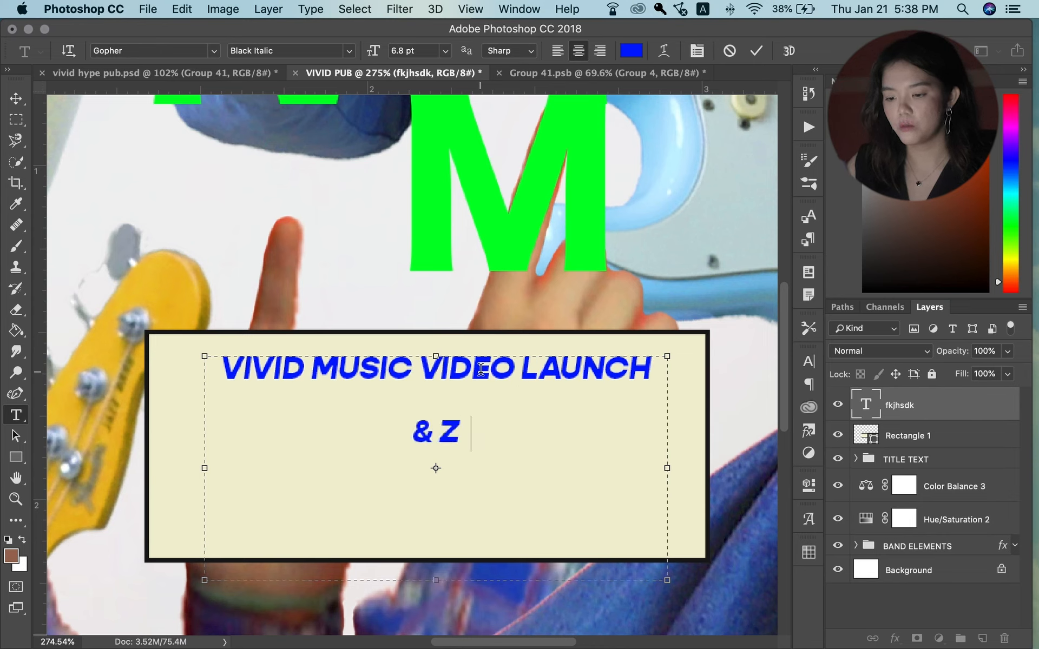
{"action": "type", "text": "OOM PARTYLIVESTREAM"}
Tighten the leading of the two-line heading to 7 pt
{"action": "key", "text": "super+a"}
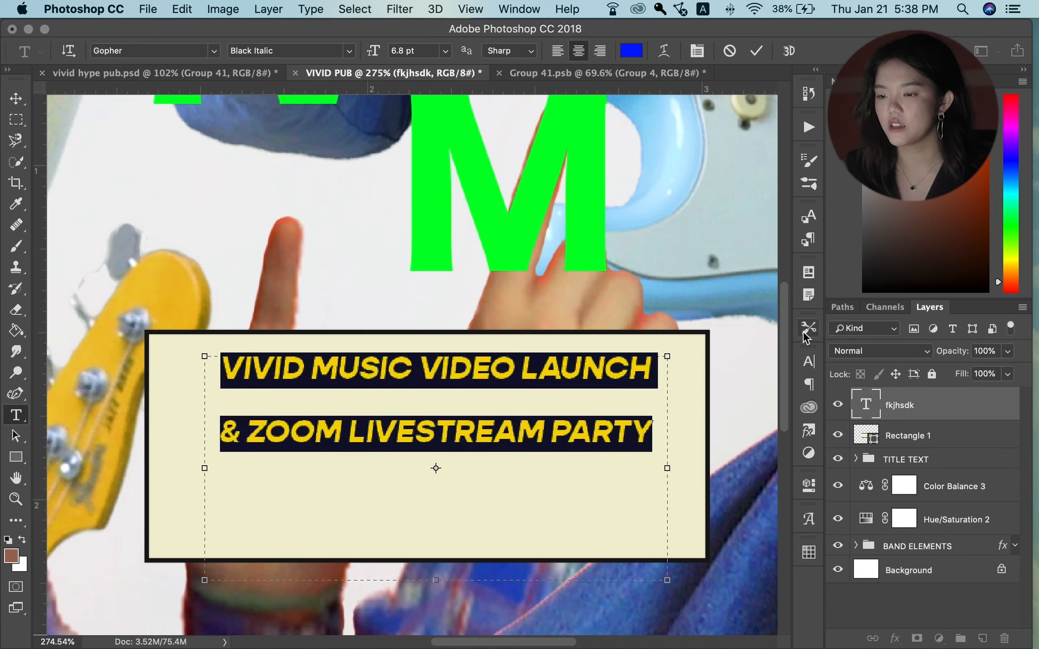
{"action": "left_click", "coordinate": [808, 361]}
{"action": "double_click", "coordinate": [745, 395]}
{"action": "key", "text": "shift+Down"}
{"action": "key", "text": "Up"}
{"action": "key", "text": "Up"}
{"action": "key", "text": "Up"}
{"action": "key", "text": "Up"}
{"action": "key", "text": "Down"}
{"action": "key", "text": "Up"}
{"action": "left_click", "coordinate": [899, 405]}
Widen the heading's text box on both sides and extend it upward to nearly fill the rectangle
{"action": "left_click", "coordinate": [475, 432]}
{"action": "left_click_drag", "start_coordinate": [667, 356], "coordinate": [695, 343]}
{"action": "left_click_drag", "start_coordinate": [205, 343], "coordinate": [161, 343]}
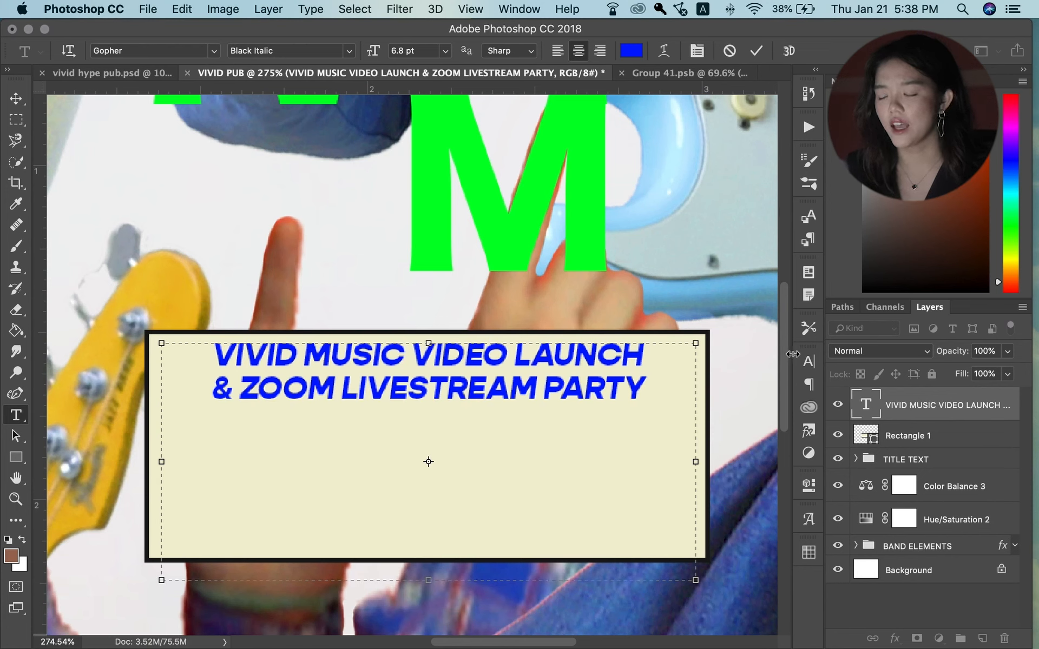
Set the style for the text line below the heading to Gopher Bold in bright magenta
{"action": "left_click", "coordinate": [808, 361]}
{"action": "left_click", "coordinate": [779, 372]}
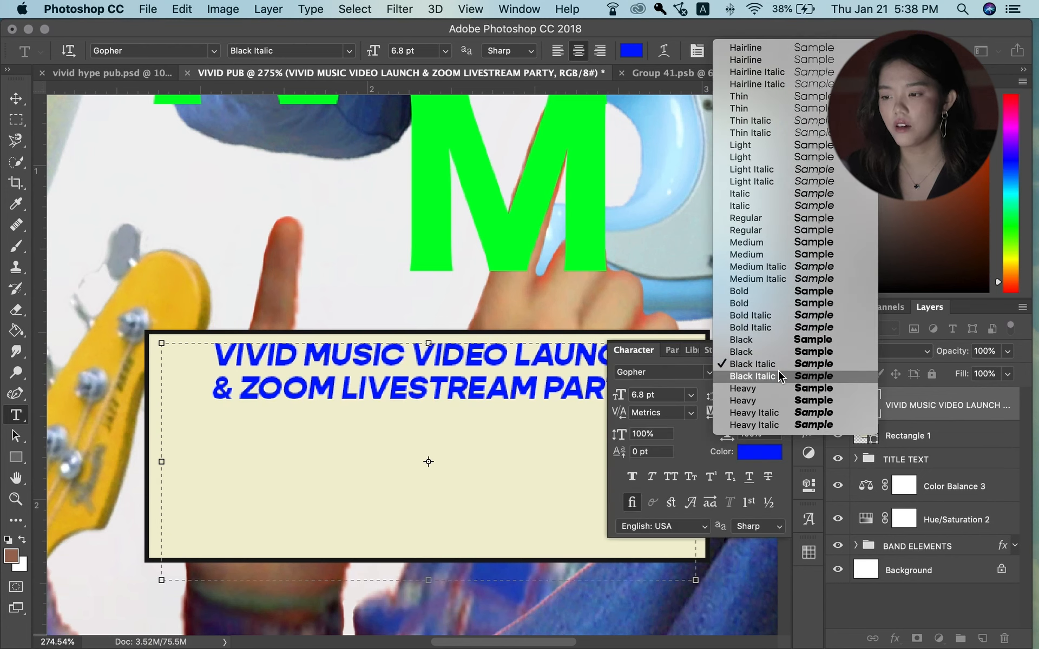
{"action": "left_click", "coordinate": [762, 301]}
{"action": "left_click", "coordinate": [756, 457]}
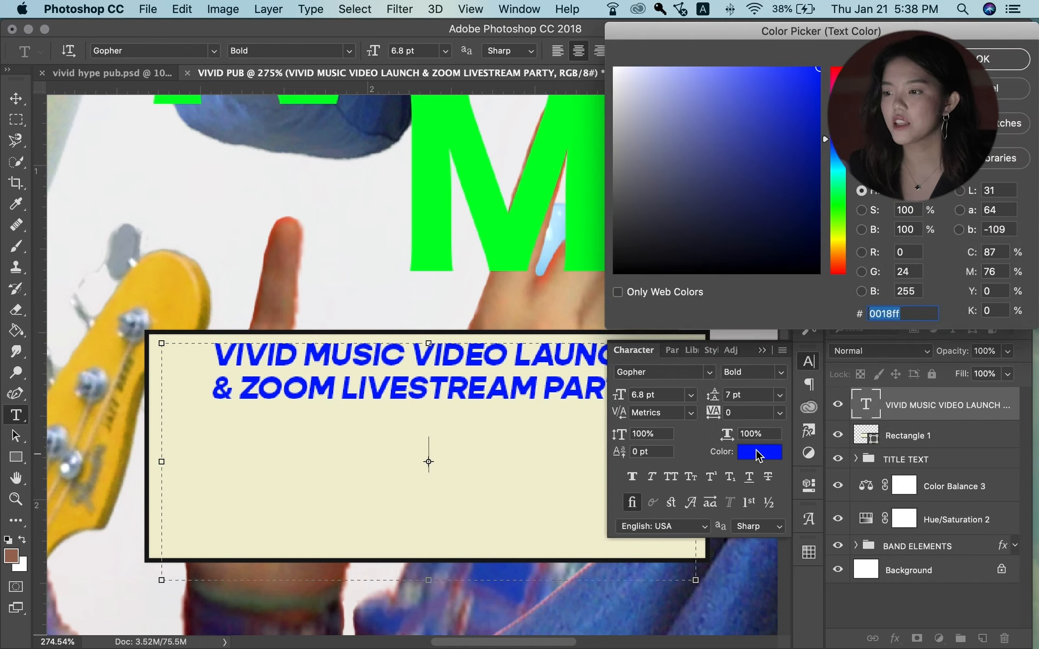
{"action": "left_click", "coordinate": [837, 98]}
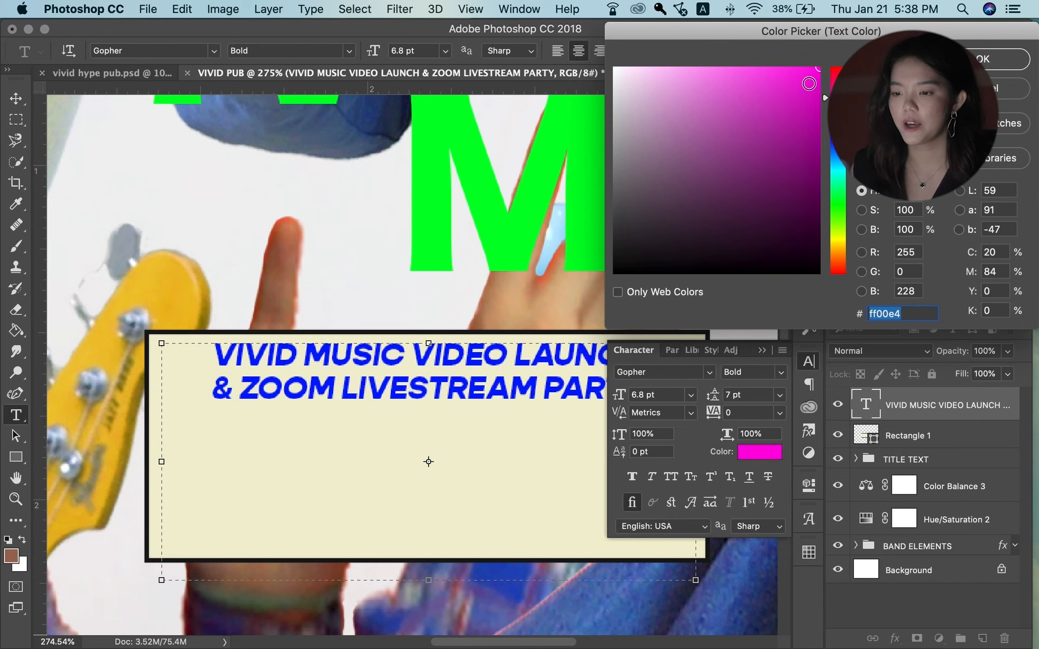
{"action": "key", "text": "Return"}
Write the date line "December 19, 2020" below the heading and begin a new line under it
{"action": "left_click", "coordinate": [427, 420]}
{"action": "type", "text": "Dece,be"}
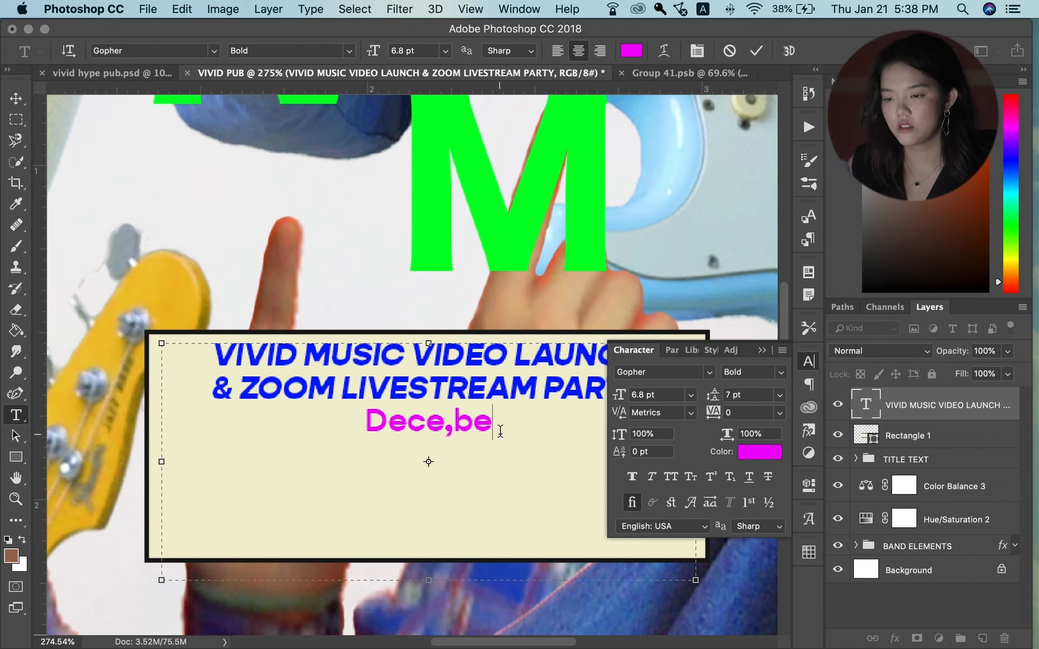
{"action": "type", "text": "r"}
{"action": "key", "text": "BackSpace"}
{"action": "key", "text": "BackSpace"}
{"action": "key", "text": "BackSpace"}
{"action": "key", "text": "BackSpace"}
{"action": "key", "text": "BackSpace"}
{"action": "type", "text": "ember 19, 2020"}
{"action": "key", "text": "Return"}
{"action": "type", "text": "Livetrea"}
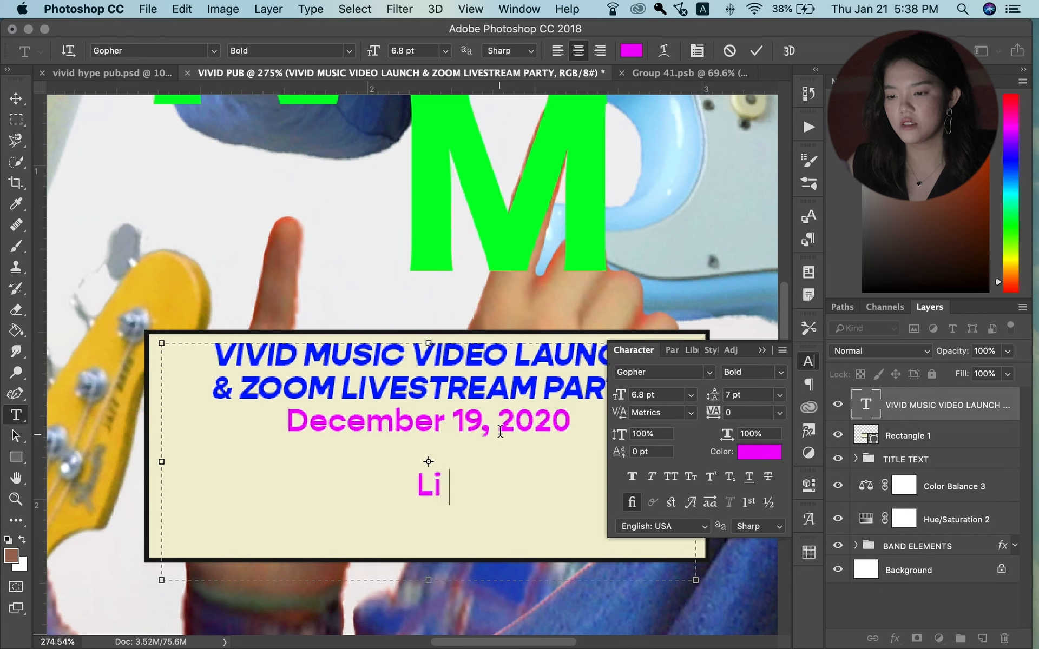
{"action": "key", "text": "BackSpace"}
{"action": "key", "text": "BackSpace"}
{"action": "key", "text": "BackSpace"}
{"action": "key", "text": "BackSpace"}
{"action": "key", "text": "BackSpace"}
{"action": "key", "text": "BackSpace"}
{"action": "key", "text": "BackSpace"}
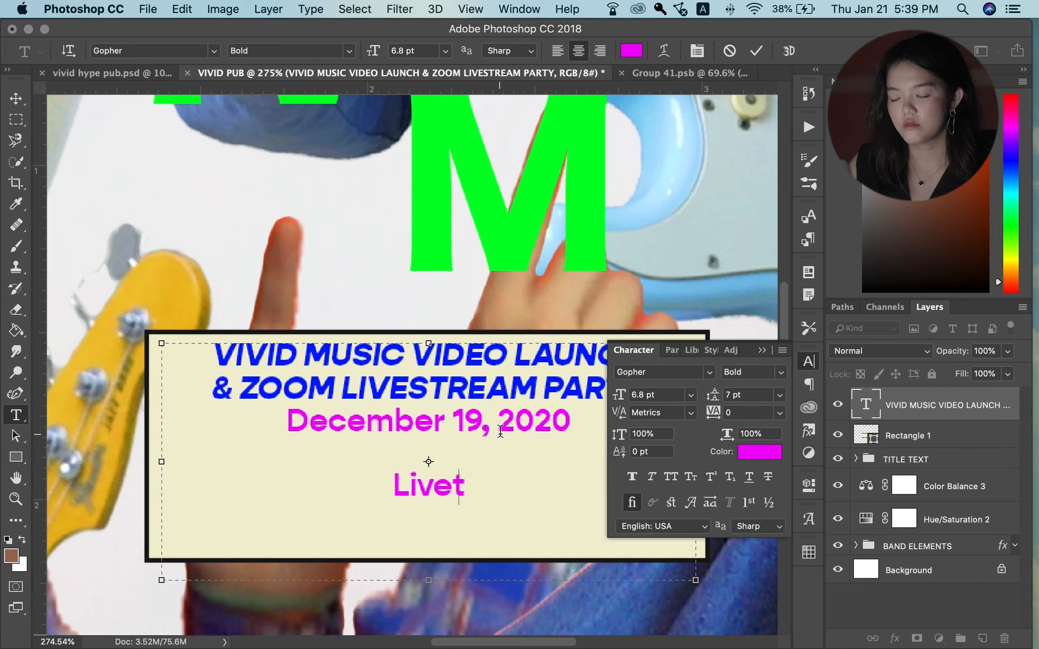
{"action": "key", "text": "BackSpace"}
Write the event lines "Zoom Party @ 7:30pm" and "Premiere @ 8pm" below the date
{"action": "type", "text": "ZO"}
{"action": "key", "text": "BackSpace"}
{"action": "type", "text": "oom P arty @ 7:3-0"}
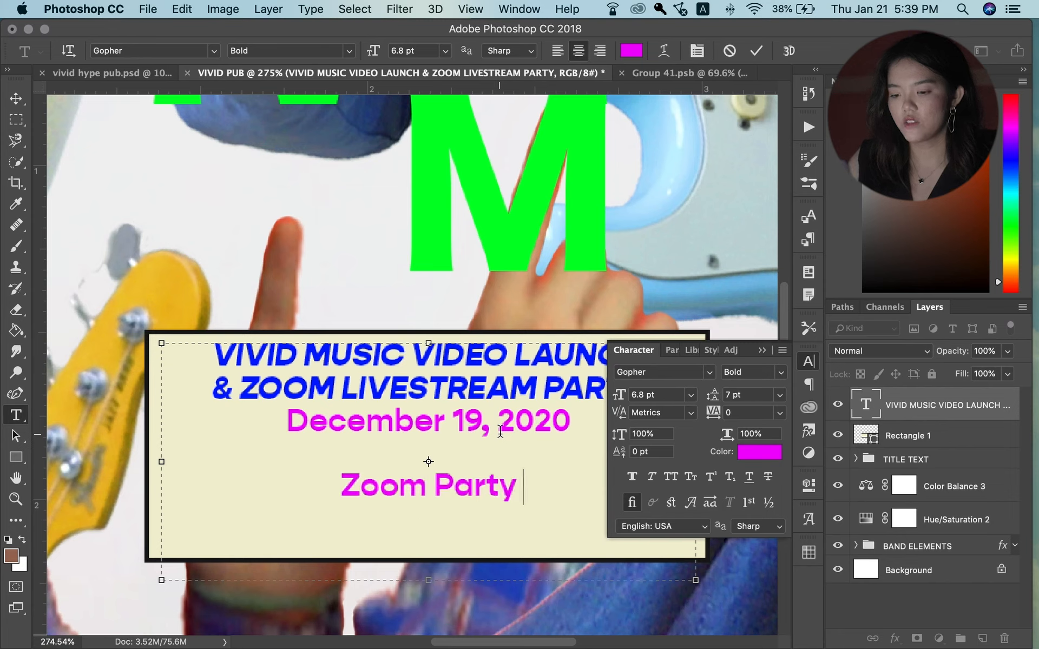
{"action": "key", "text": "BackSpace"}
{"action": "key", "text": "BackSpace"}
{"action": "type", "text": "0"}
{"action": "key", "text": "Return"}
{"action": "type", "text": "Premiere @ 8pm"}
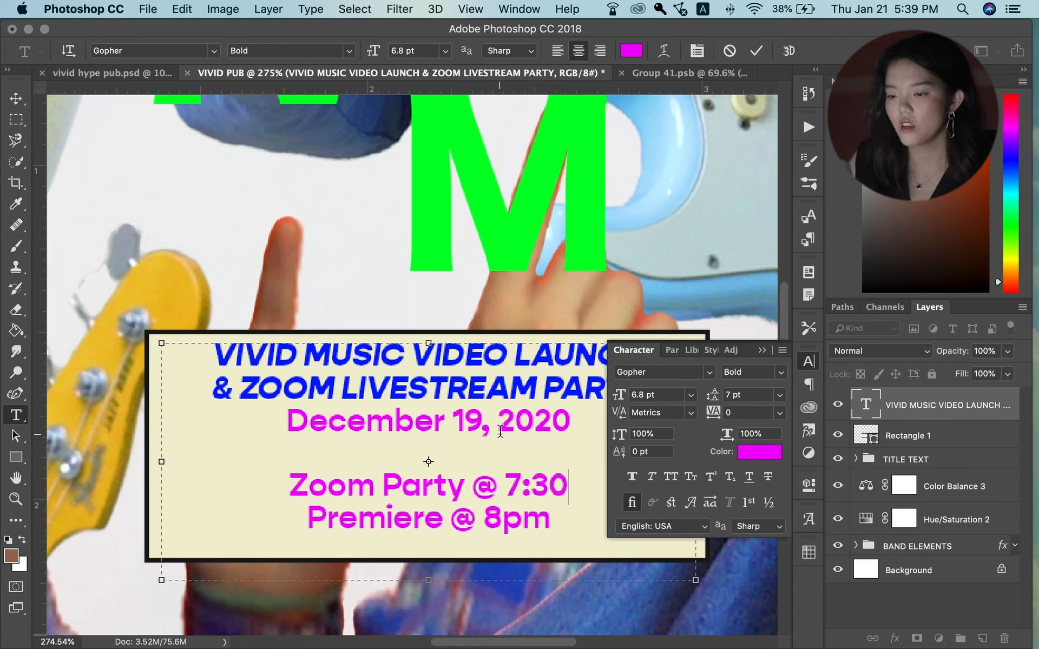
{"action": "type", "text": "pm"}
{"action": "left_click", "coordinate": [809, 362]}
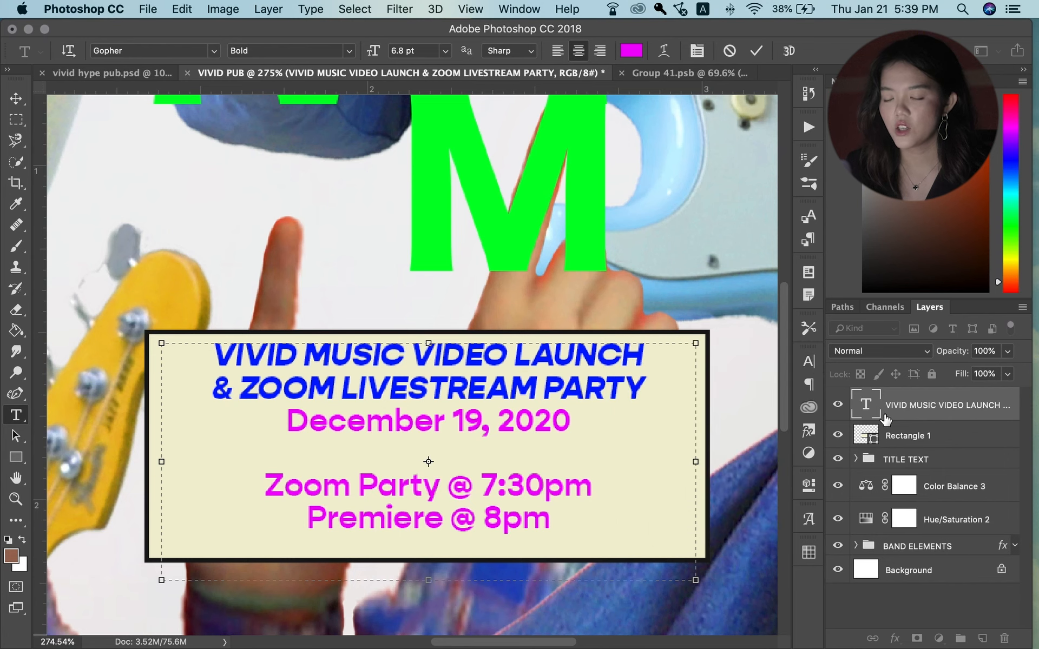
Commit the event details text and nudge the whole block slightly down inside the cream rectangle
{"action": "left_click", "coordinate": [884, 417]}
{"action": "scroll", "coordinate": [430, 430], "scroll_direction": "down", "scroll_amount": 5}
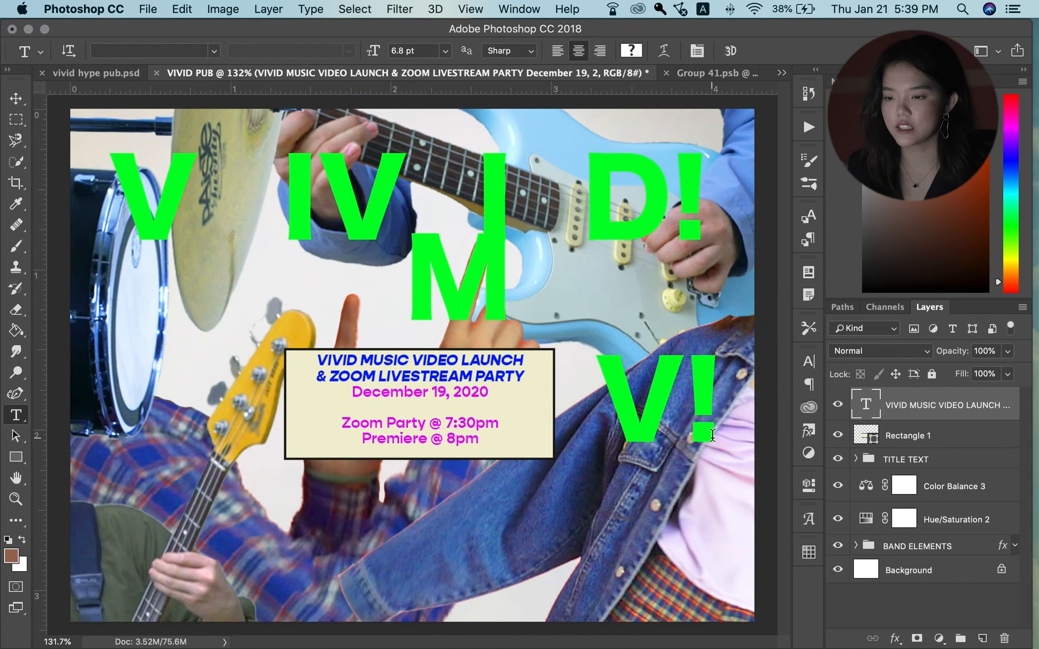
{"action": "key", "text": "ctrl+t"}
{"action": "key", "text": "Down"}
{"action": "key", "text": "Down"}
{"action": "key", "text": "Down"}
{"action": "key", "text": "Down"}
{"action": "key", "text": "Down"}
{"action": "key", "text": "Down"}
{"action": "key", "text": "Down"}
{"action": "key", "text": "Return"}
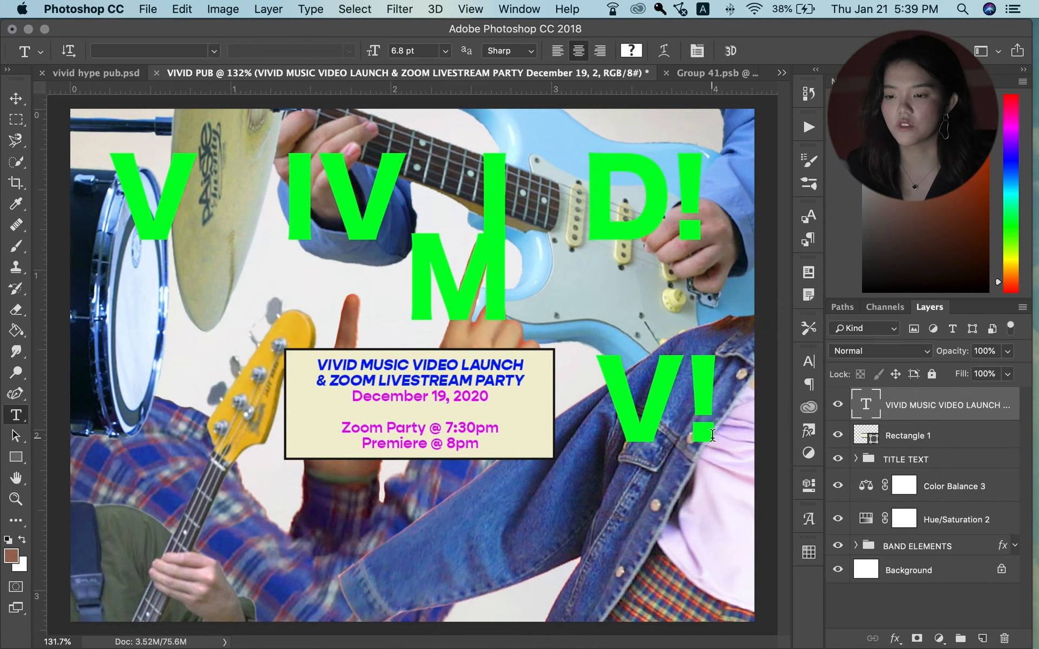
{"action": "scroll", "coordinate": [415, 367], "scroll_direction": "up", "scroll_amount": 5}
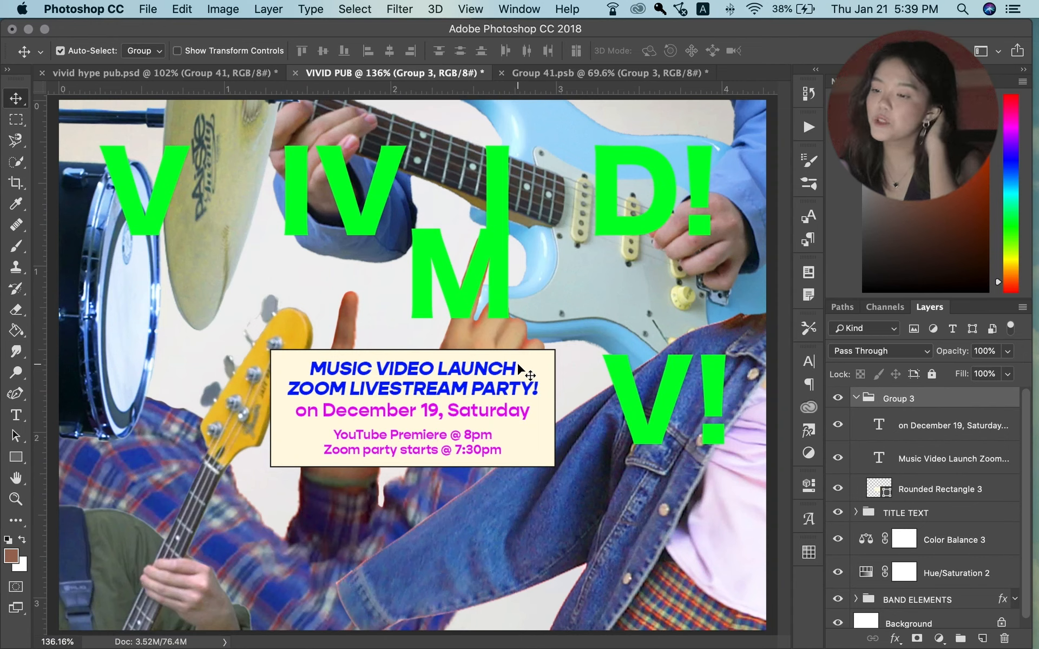
Rename the group holding the event texts and rounded rectangle as DETAILS TEXT BOX and collapse it
{"action": "left_click", "coordinate": [944, 429]}
{"action": "left_click", "coordinate": [944, 478], "text": "shift"}
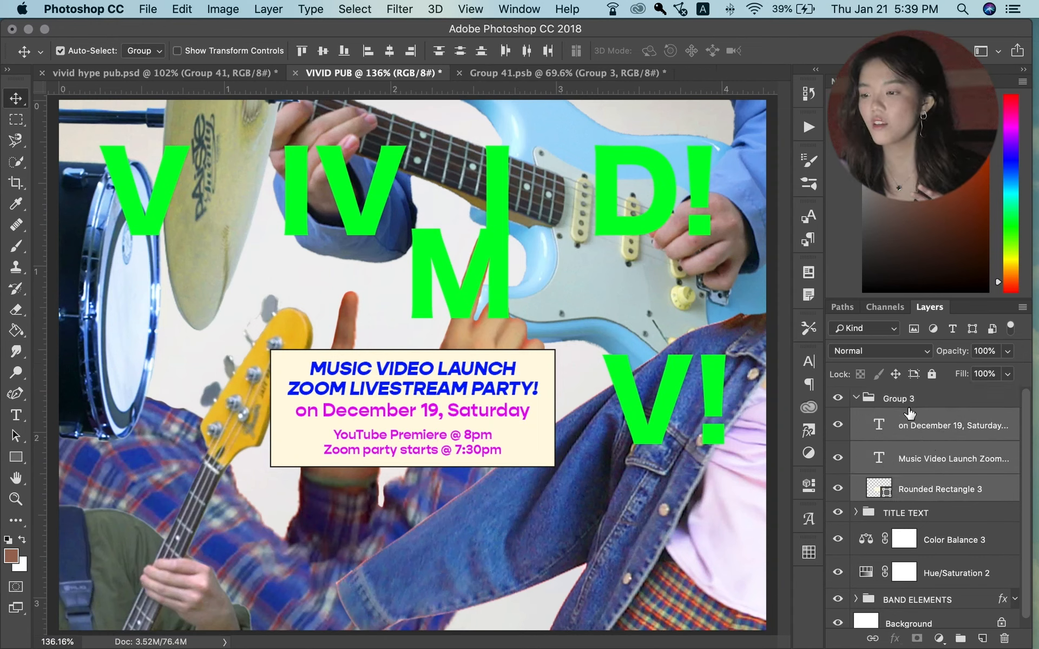
{"action": "double_click", "coordinate": [943, 400]}
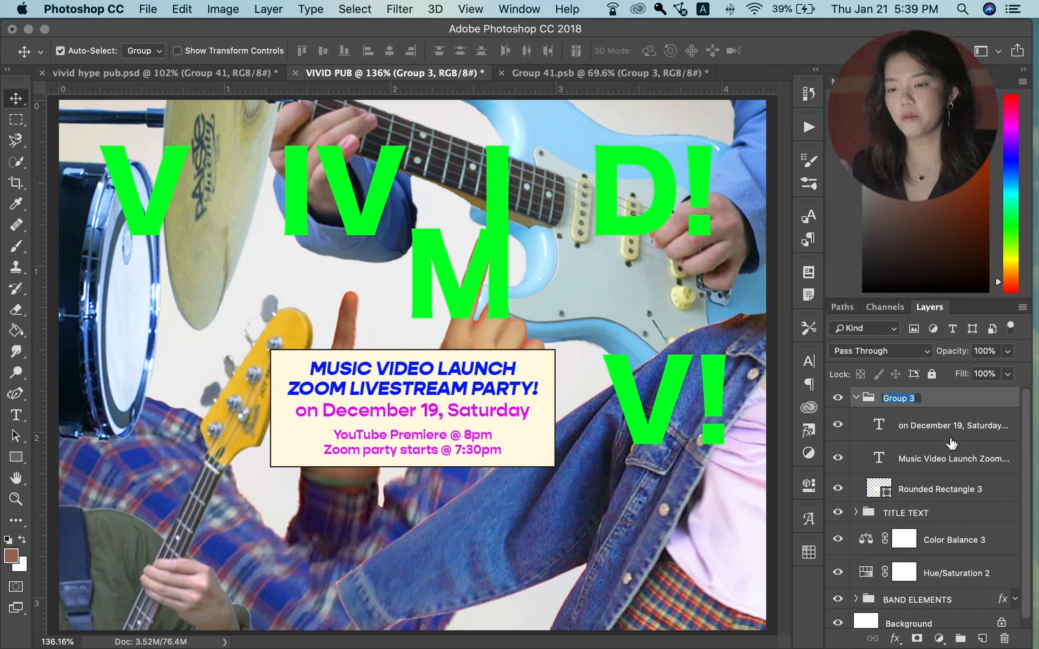
{"action": "type", "text": "BOX T"}
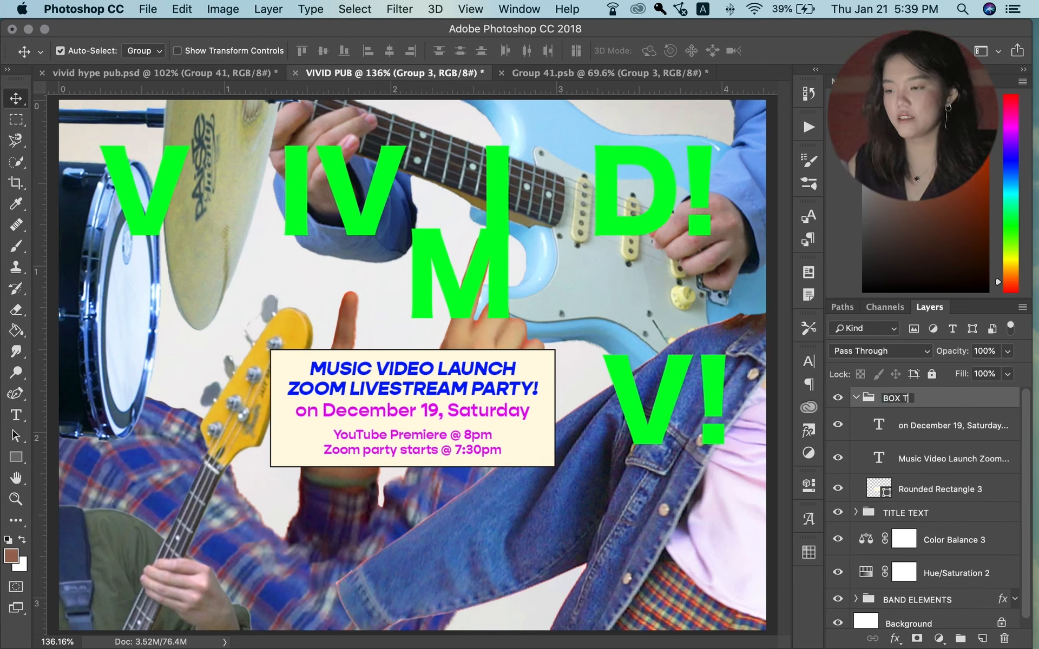
{"action": "type", "text": "EXT"}
{"action": "key", "text": "super+a"}
{"action": "type", "text": "DET"}
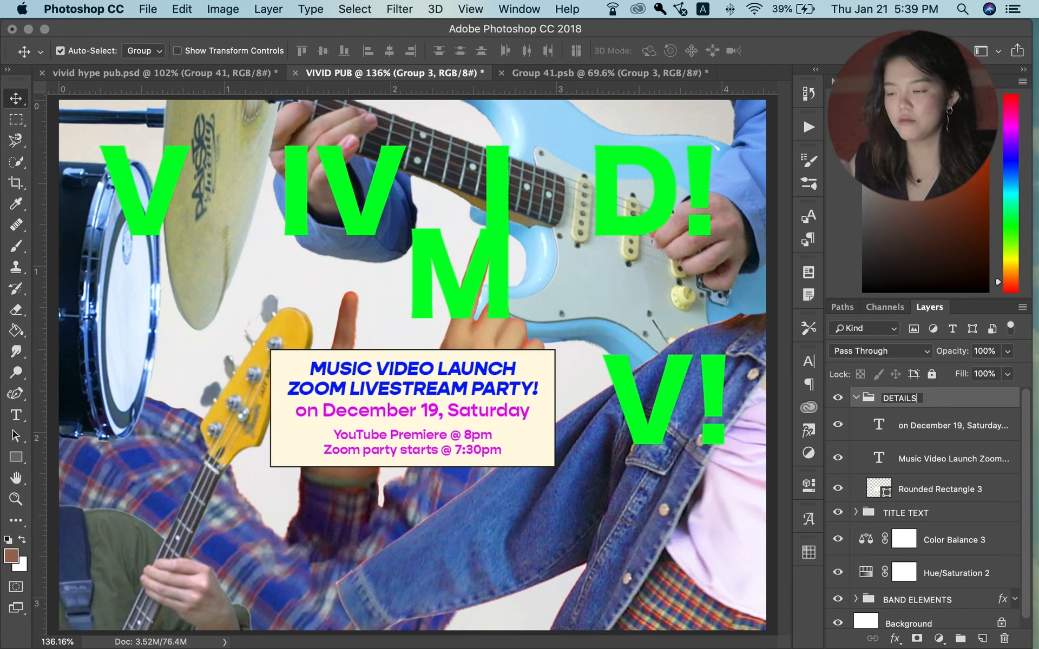
{"action": "type", "text": "AILS TEXT BOX"}
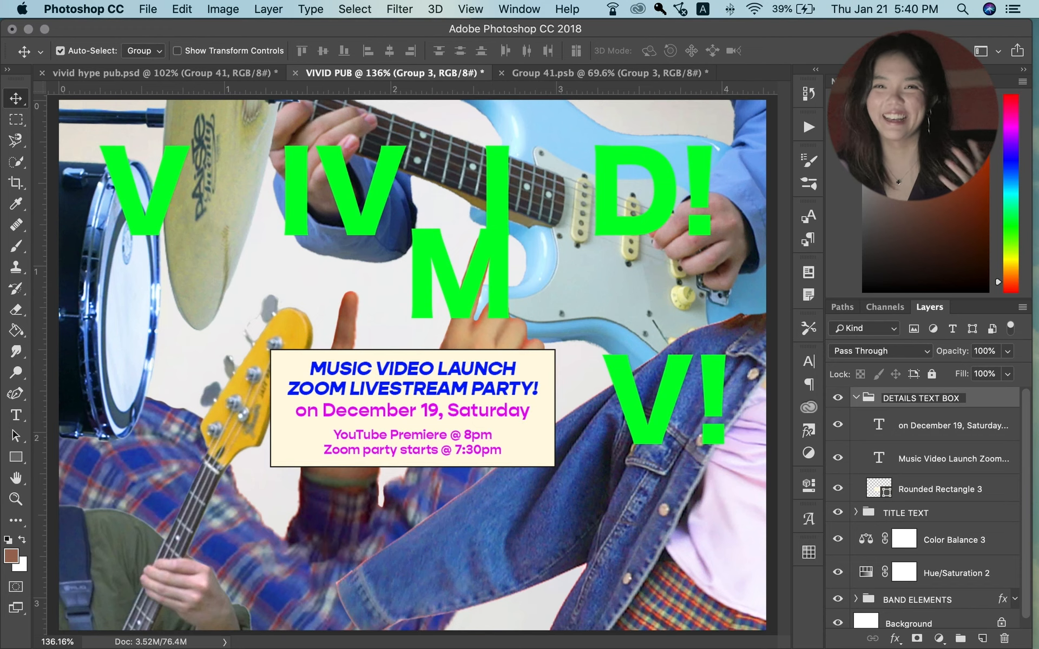
{"action": "key", "text": "Return"}
{"action": "left_click", "coordinate": [856, 397]}
{"action": "scroll", "coordinate": [580, 441], "scroll_direction": "down", "scroll_amount": 5}
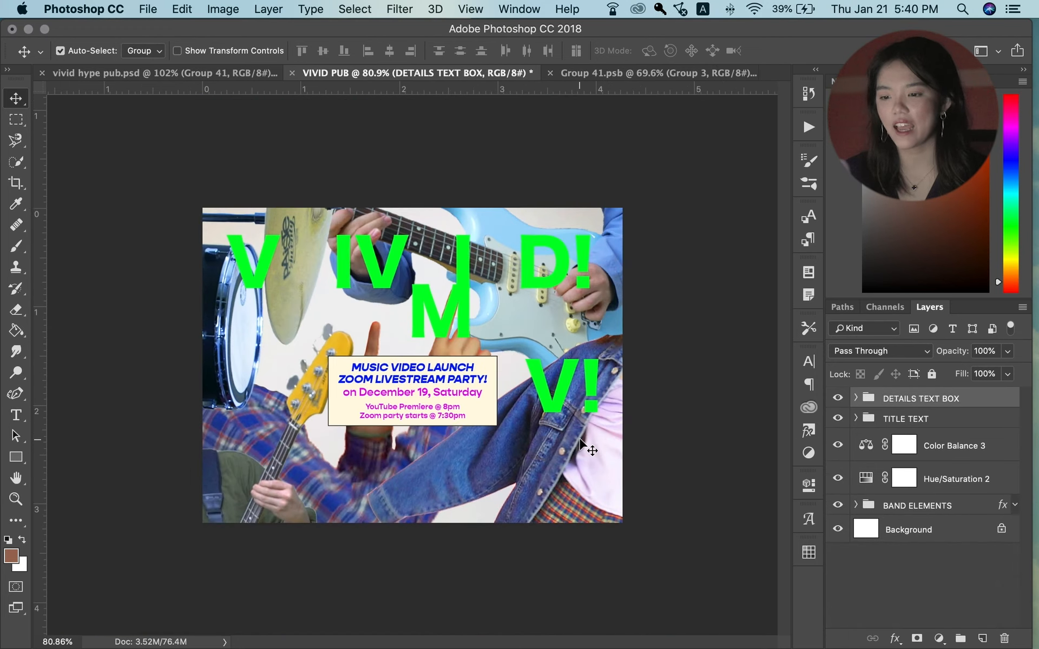
{"action": "scroll", "coordinate": [580, 440], "scroll_direction": "up", "scroll_amount": 2}
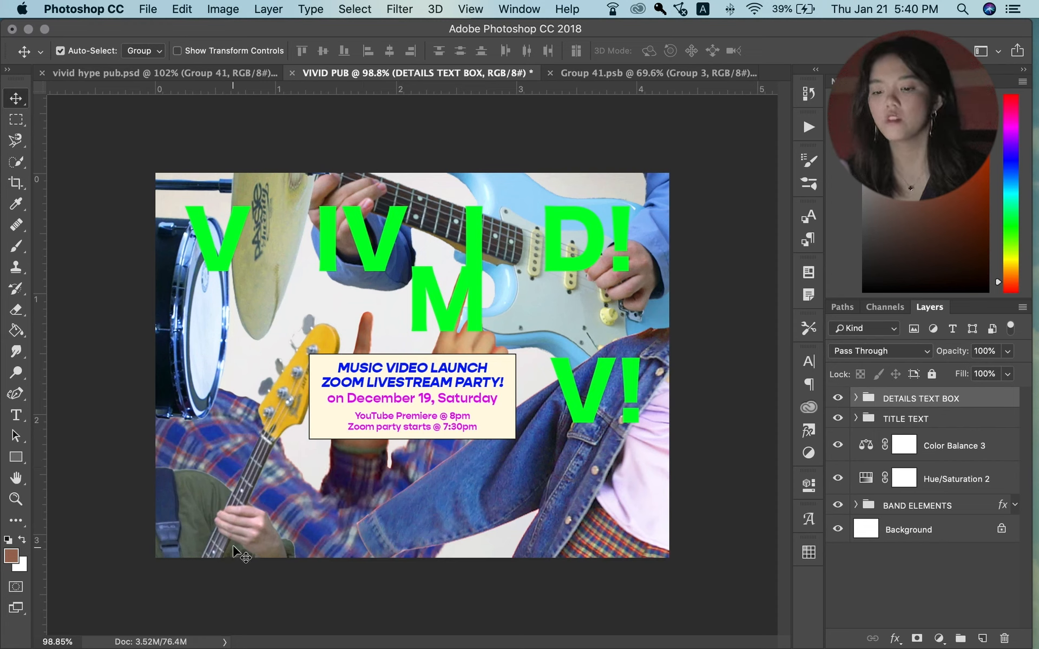
Add a new text line reading "You're Invited" over the bass player's hand in the poster's lower left
{"action": "key", "text": "t"}
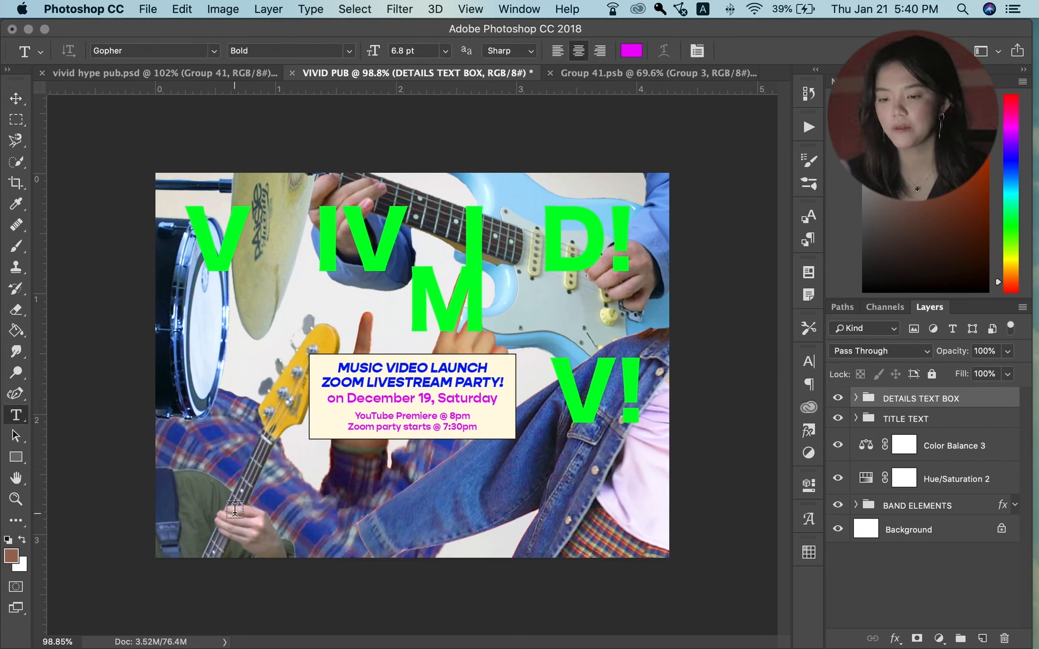
{"action": "left_click", "coordinate": [270, 512]}
{"action": "type", "text": "You're Invited"}
Set the "You're Invited" text in MAZIUS REVIEW 20.09 Extra italic and colour it black (000000)
{"action": "key", "text": "super+a"}
{"action": "left_click", "coordinate": [812, 367]}
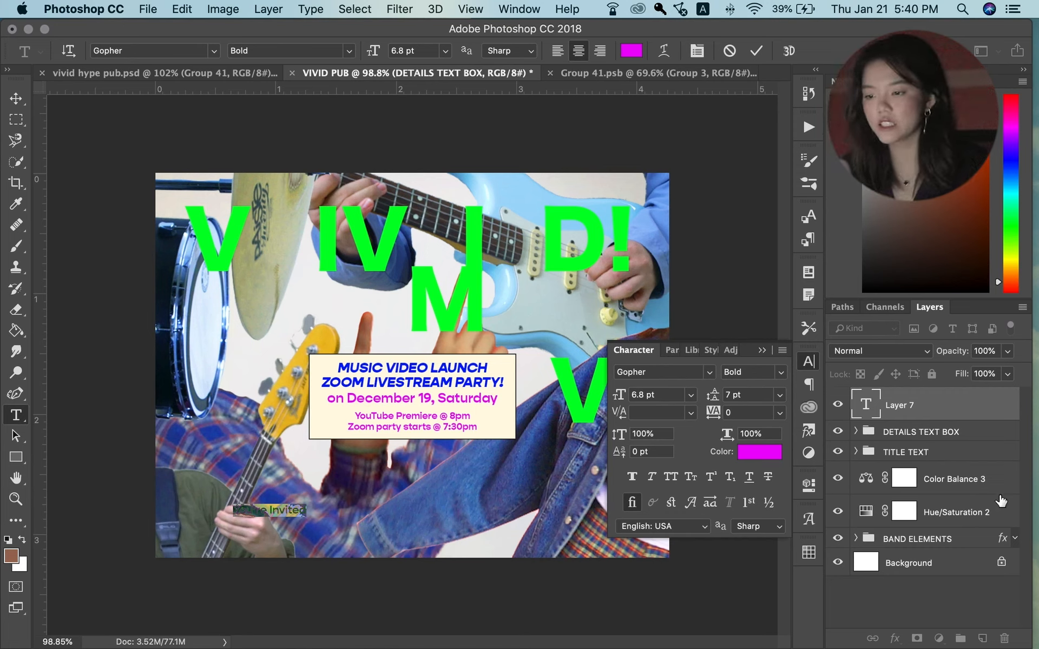
{"action": "left_click", "coordinate": [685, 369]}
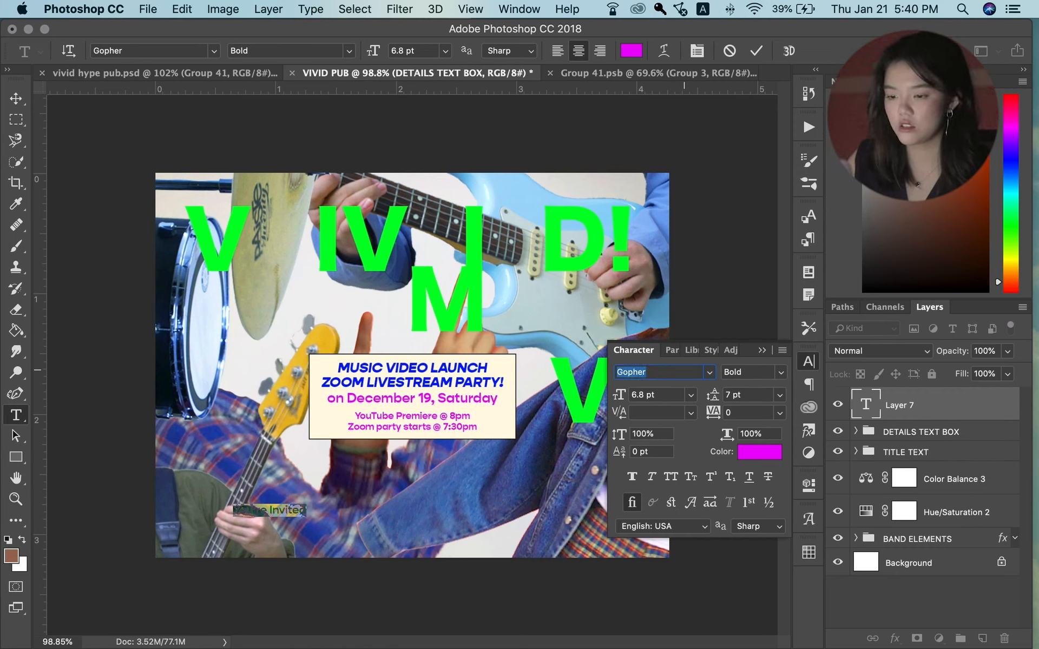
{"action": "type", "text": "MAZIUS"}
{"action": "key", "text": "Down"}
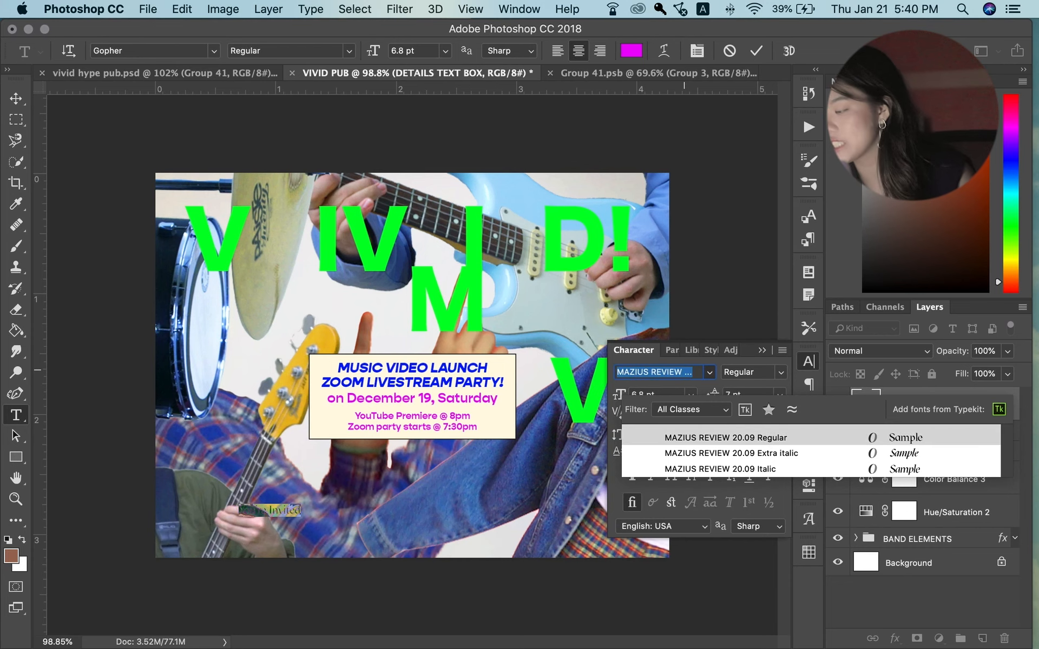
{"action": "key", "text": "Down"}
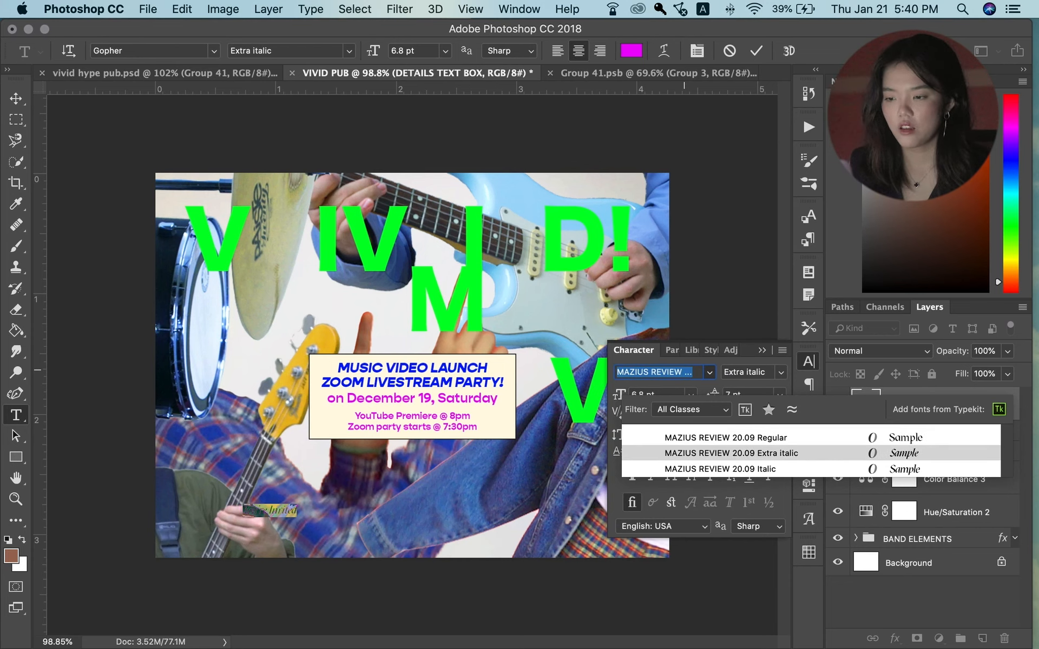
{"action": "key", "text": "Return"}
{"action": "left_click", "coordinate": [762, 451]}
{"action": "type", "text": "000000"}
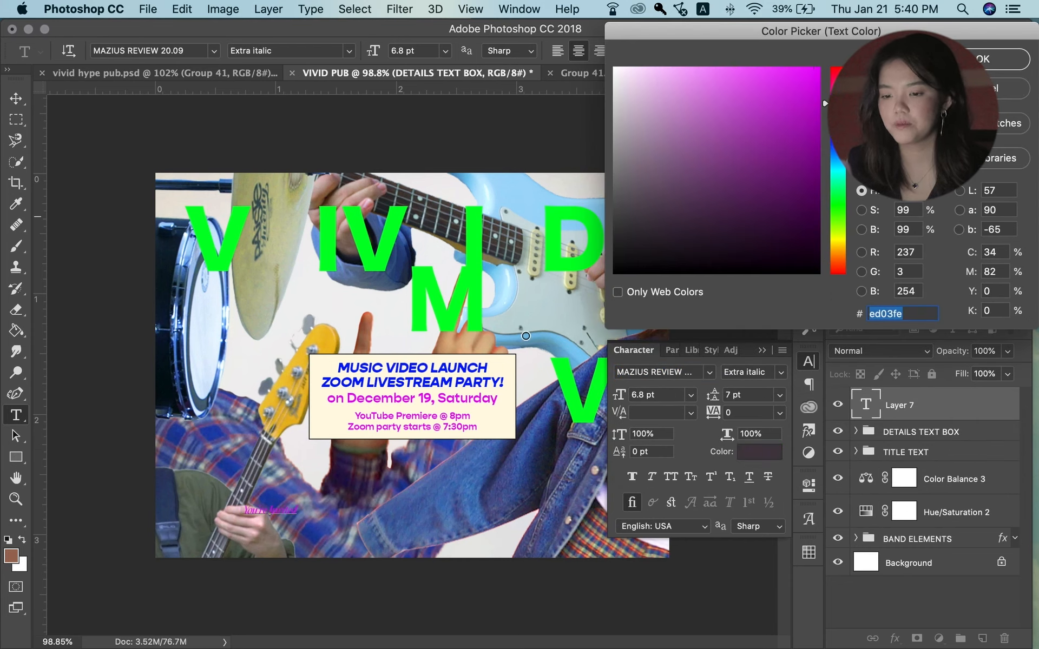
{"action": "key", "text": "Return"}
{"action": "left_click", "coordinate": [808, 361]}
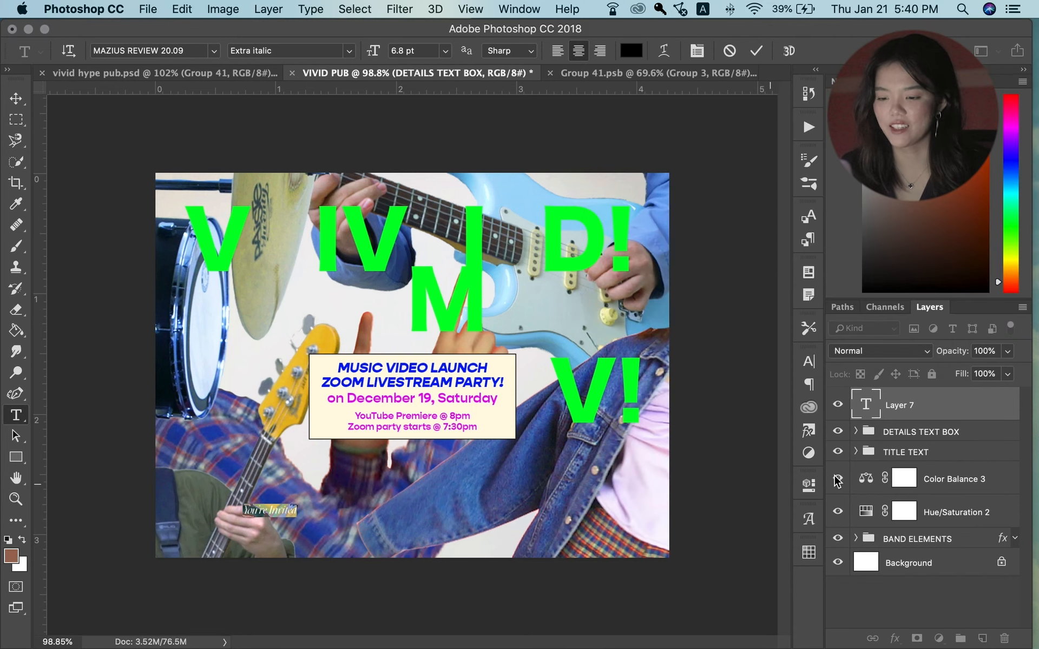
Enlarge the "You're Invited" text to about 38 pt across the poster's lower left and add an exclamation mark at its end
{"action": "left_click", "coordinate": [924, 416]}
{"action": "key", "text": "super+t"}
{"action": "left_click_drag", "start_coordinate": [354, 489], "coordinate": [553, 453]}
{"action": "left_click_drag", "start_coordinate": [465, 489], "coordinate": [420, 492]}
{"action": "key", "text": "Return"}
{"action": "left_click", "coordinate": [469, 509]}
{"action": "type", "text": "!"}
Tighten the tracking of the whole "You're Invited!" line to -20
{"action": "key", "text": "super+a"}
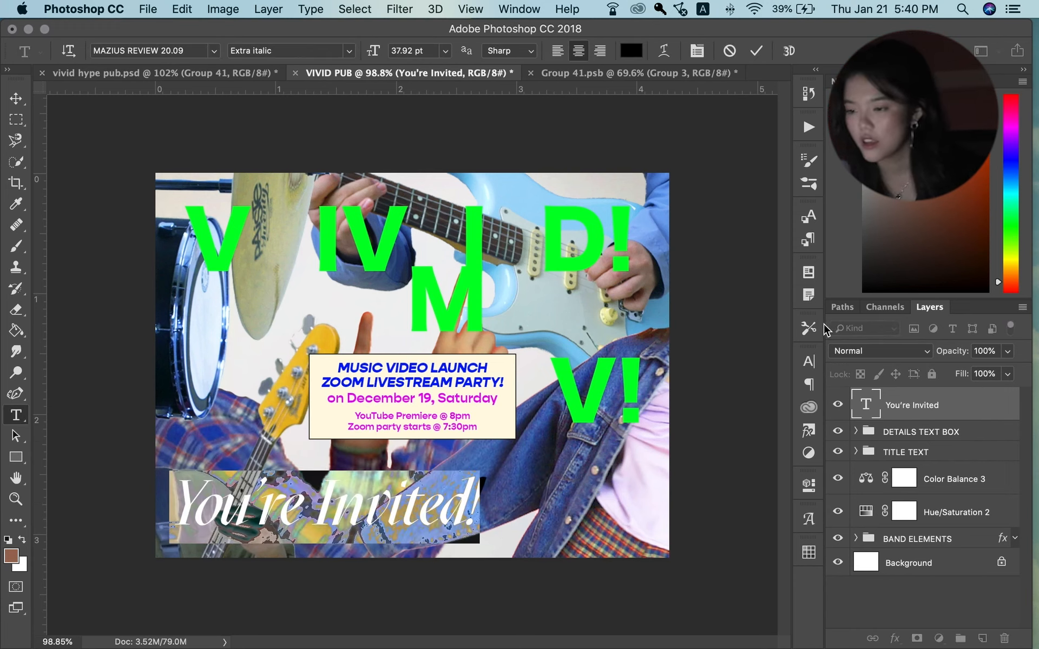
{"action": "left_click", "coordinate": [808, 362]}
{"action": "left_click", "coordinate": [752, 412]}
{"action": "type", "text": "-180"}
{"action": "key", "text": "Return"}
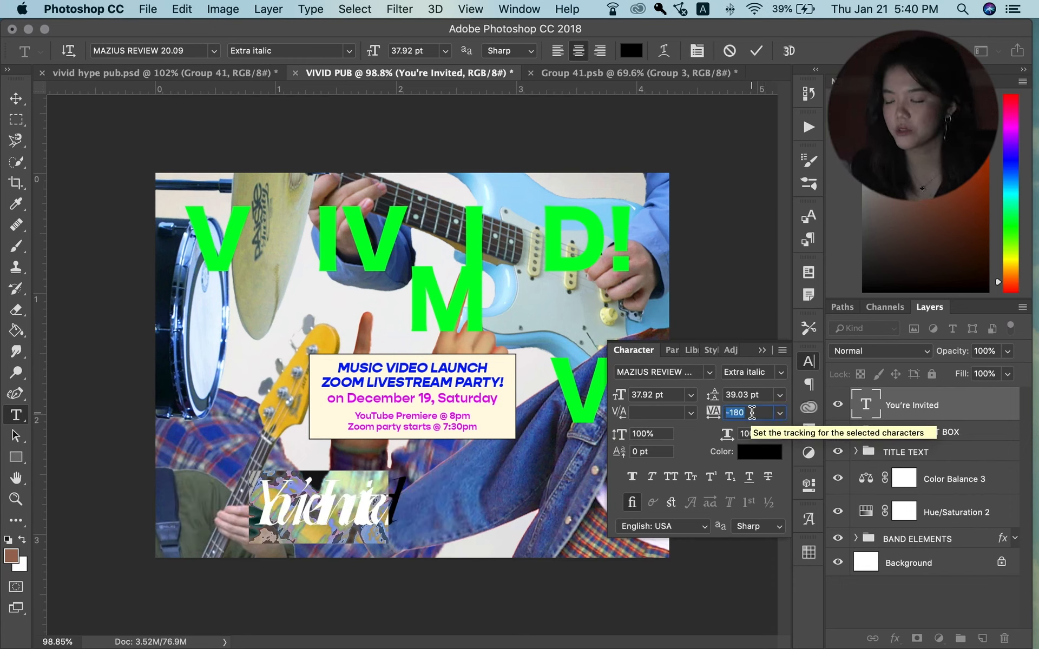
{"action": "type", "text": "-20"}
{"action": "key", "text": "Return"}
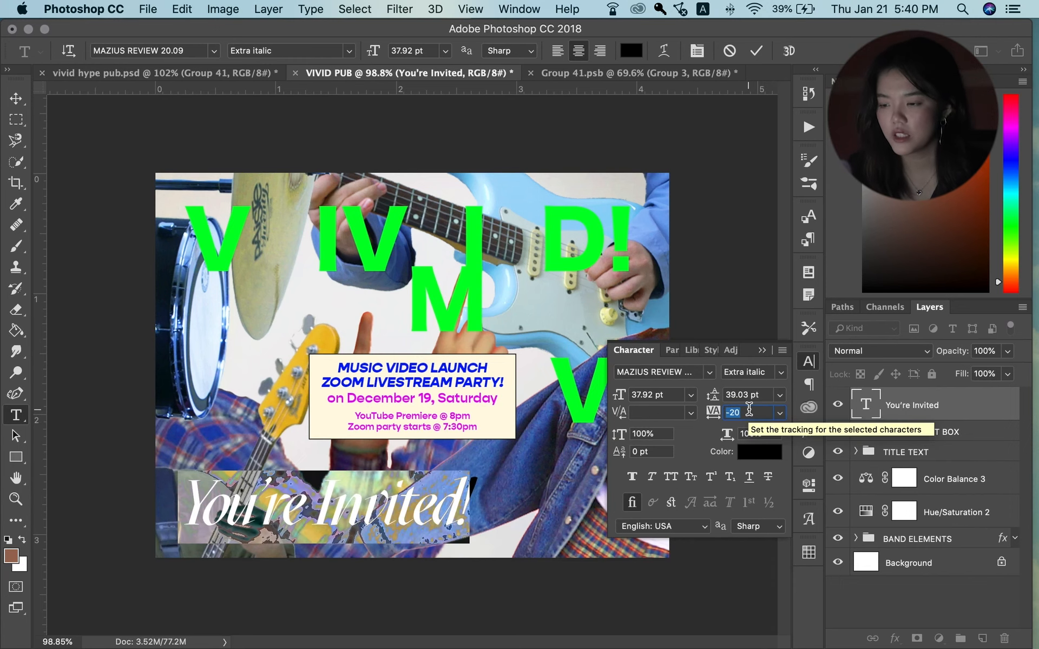
{"action": "left_click", "coordinate": [464, 479]}
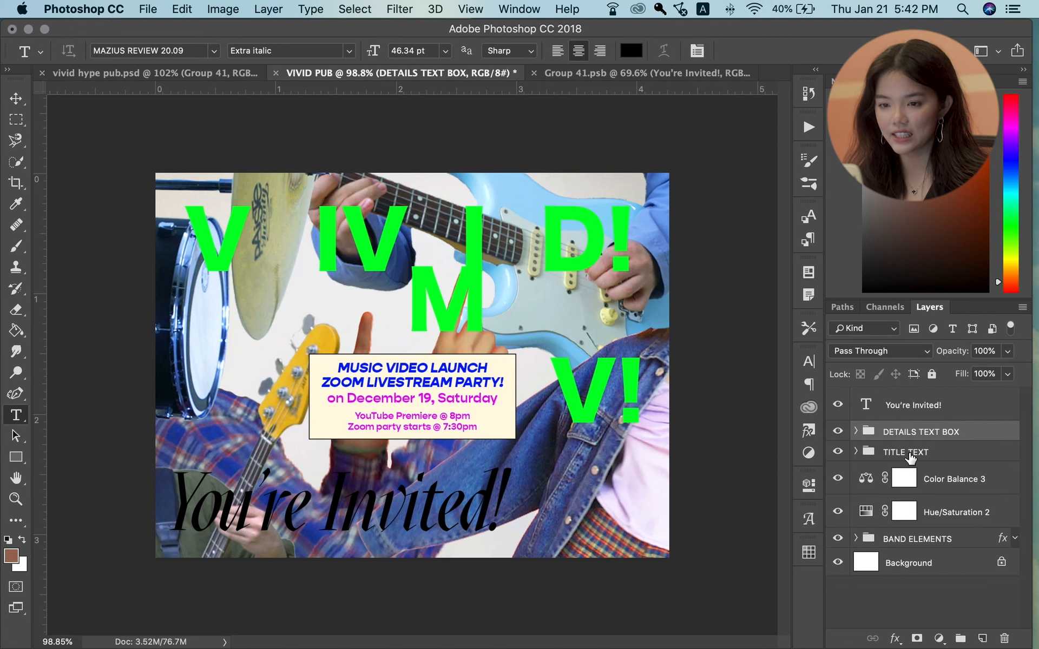
Switch to vivid hype pub.psd and examine up close how its green title letters blend with the collage
{"action": "left_click", "coordinate": [909, 455]}
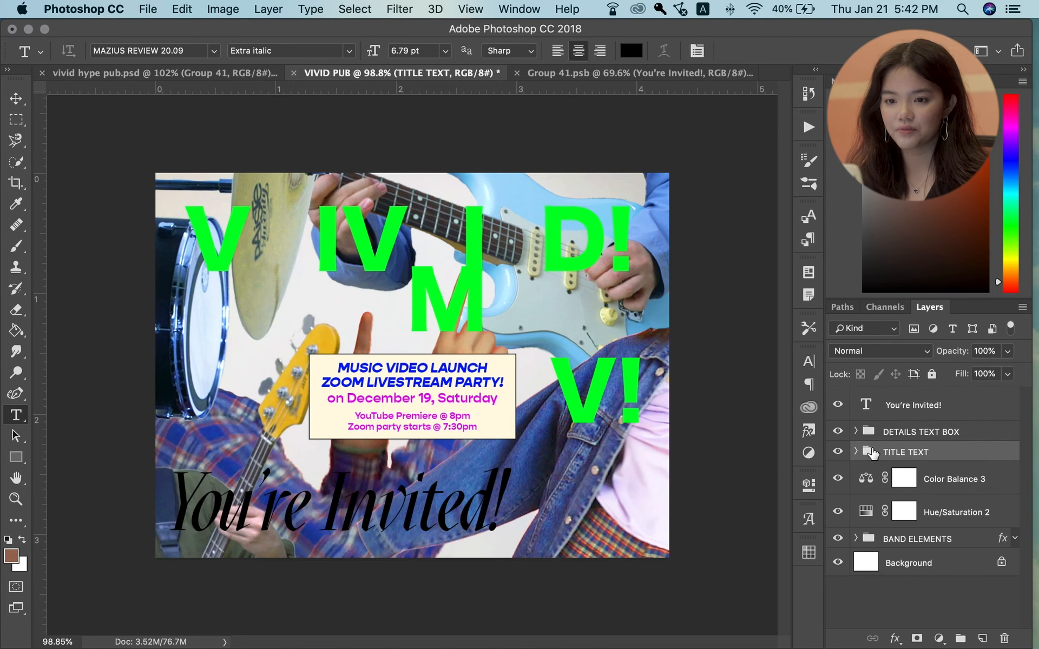
{"action": "left_click", "coordinate": [156, 76]}
{"action": "key", "text": "super+equal"}
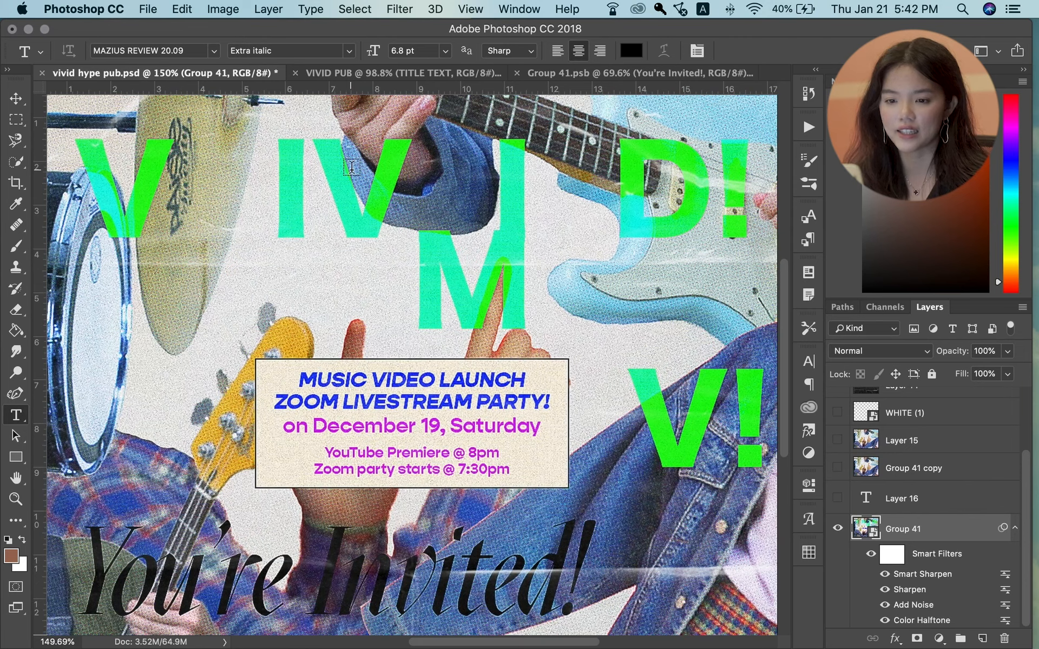
{"action": "scroll", "coordinate": [351, 167], "scroll_direction": "up", "scroll_amount": 2}
{"action": "key", "text": "v"}
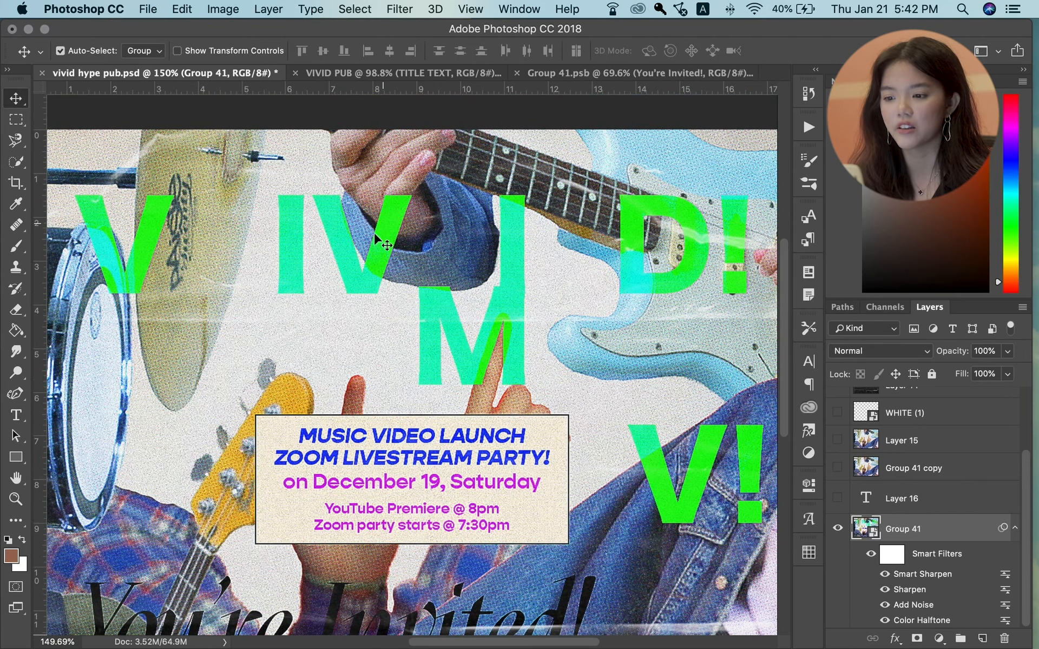
{"action": "scroll", "coordinate": [493, 367], "scroll_direction": "up", "scroll_amount": 3}
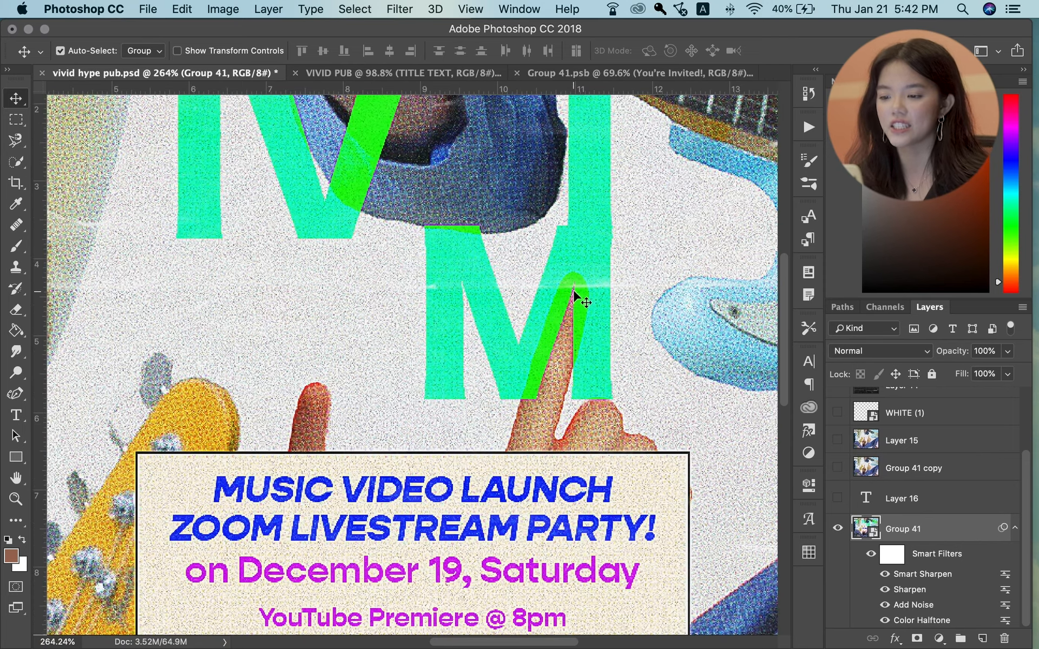
{"action": "scroll", "coordinate": [575, 295], "scroll_direction": "right", "scroll_amount": 10}
{"action": "scroll", "coordinate": [575, 294], "scroll_direction": "down", "scroll_amount": 5}
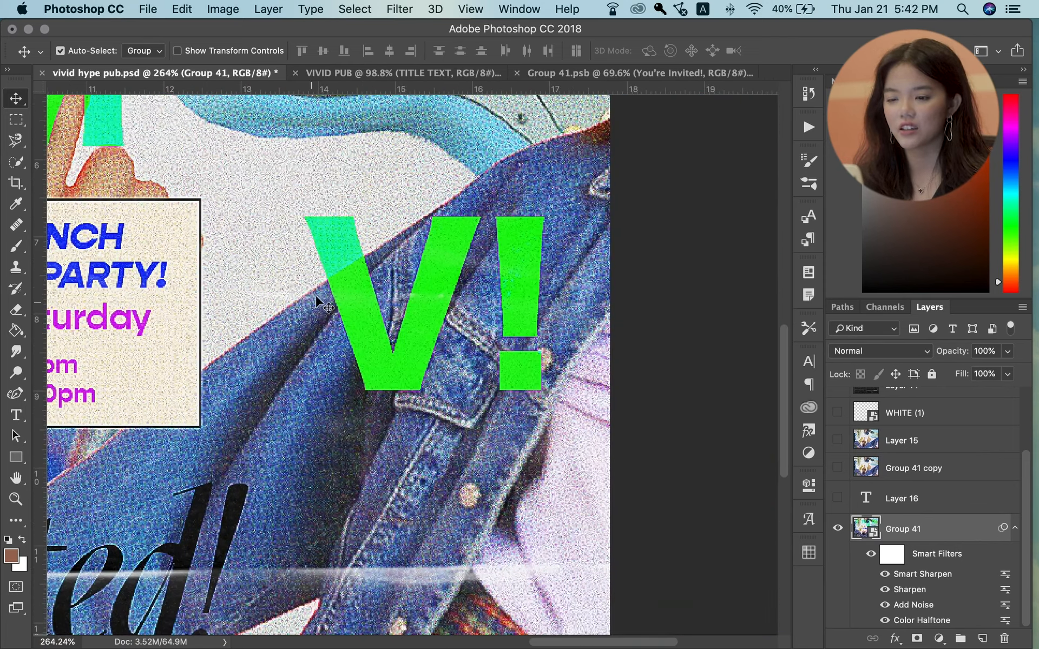
{"action": "scroll", "coordinate": [433, 204], "scroll_direction": "down", "scroll_amount": 3}
{"action": "scroll", "coordinate": [433, 199], "scroll_direction": "up", "scroll_amount": 10}
{"action": "scroll", "coordinate": [433, 199], "scroll_direction": "left", "scroll_amount": 4}
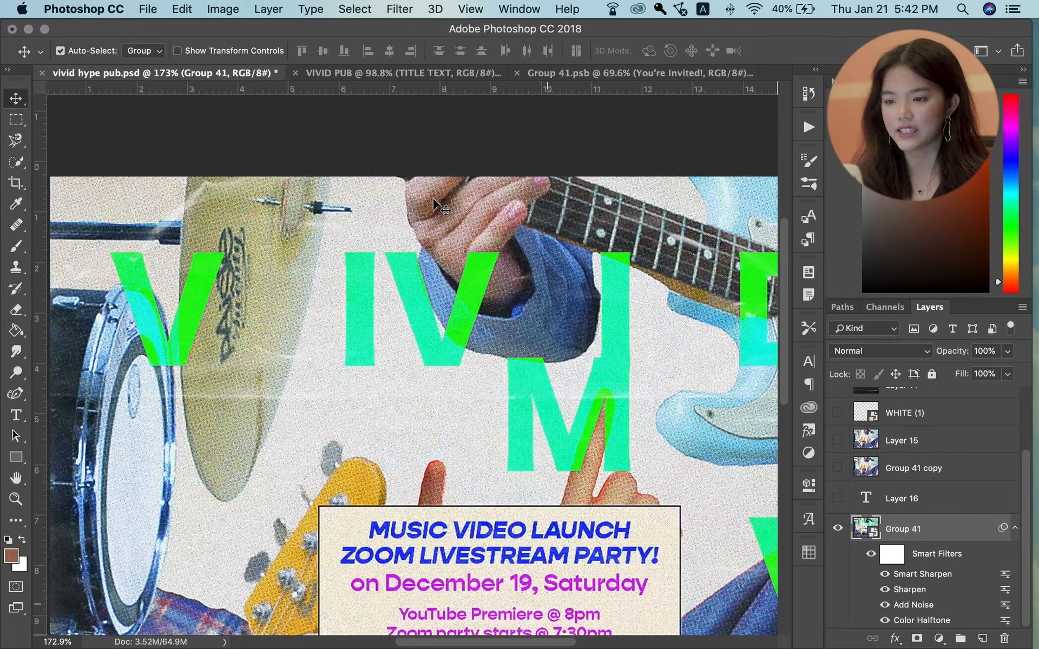
{"action": "scroll", "coordinate": [433, 197], "scroll_direction": "down", "scroll_amount": 3}
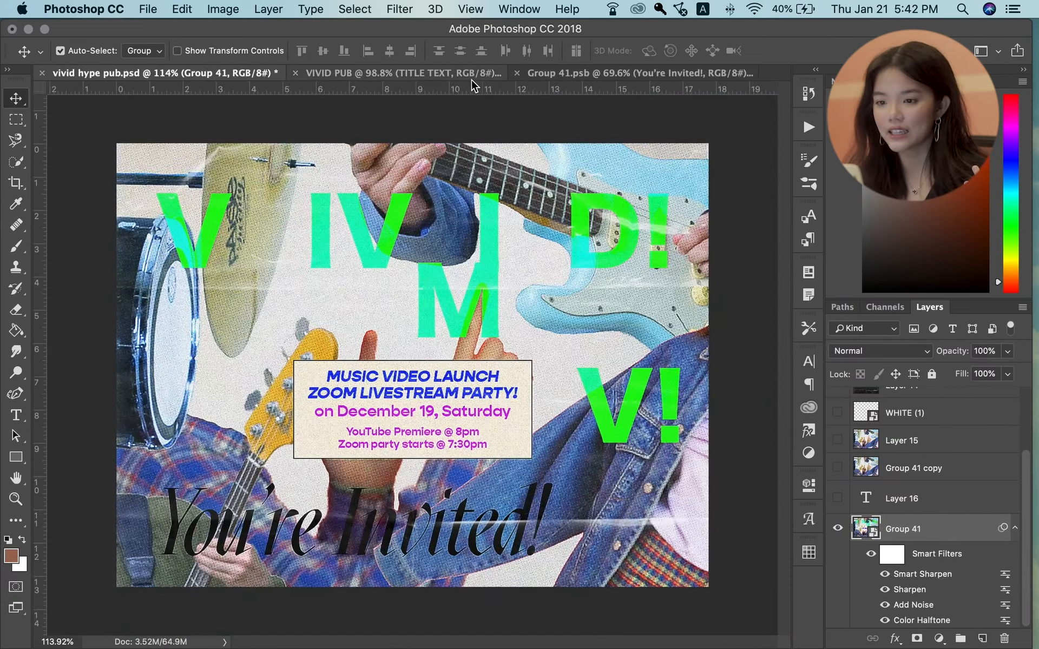
Return to the VIVID PUB document and set the TITLE TEXT group's blend mode to Vivid Light
{"action": "left_click", "coordinate": [471, 79]}
{"action": "scroll", "coordinate": [411, 351], "scroll_direction": "up", "scroll_amount": 1}
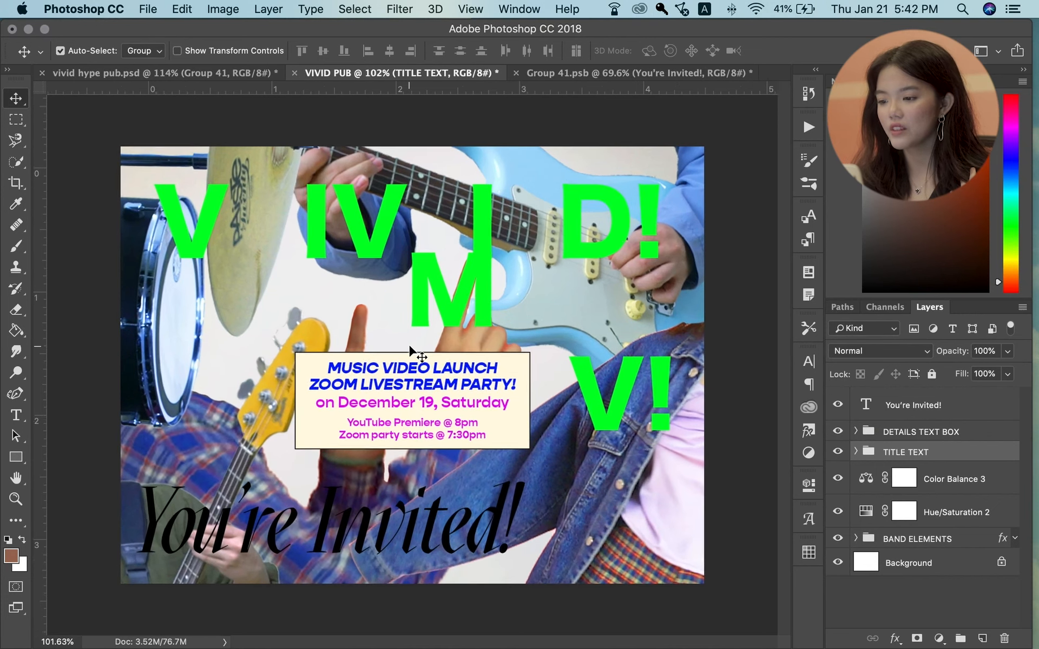
{"action": "scroll", "coordinate": [411, 351], "scroll_direction": "up", "scroll_amount": 1}
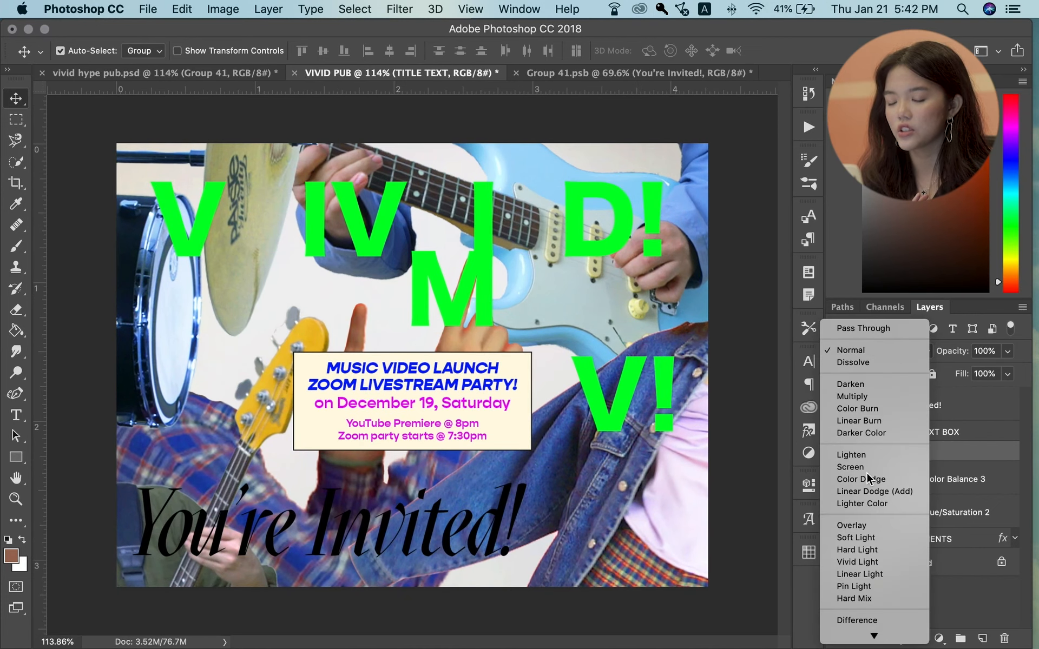
{"action": "left_click", "coordinate": [855, 562]}
Unlock the white Background layer and delete it from the poster
{"action": "left_click", "coordinate": [934, 414]}
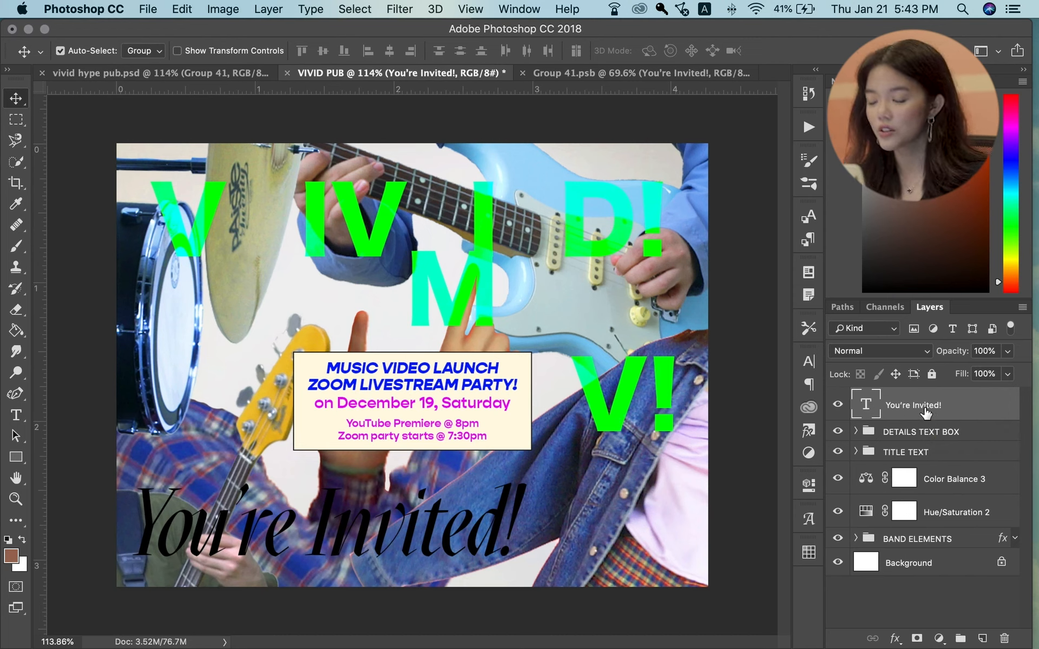
{"action": "left_click", "coordinate": [947, 540], "text": "shift"}
{"action": "double_click", "coordinate": [958, 564]}
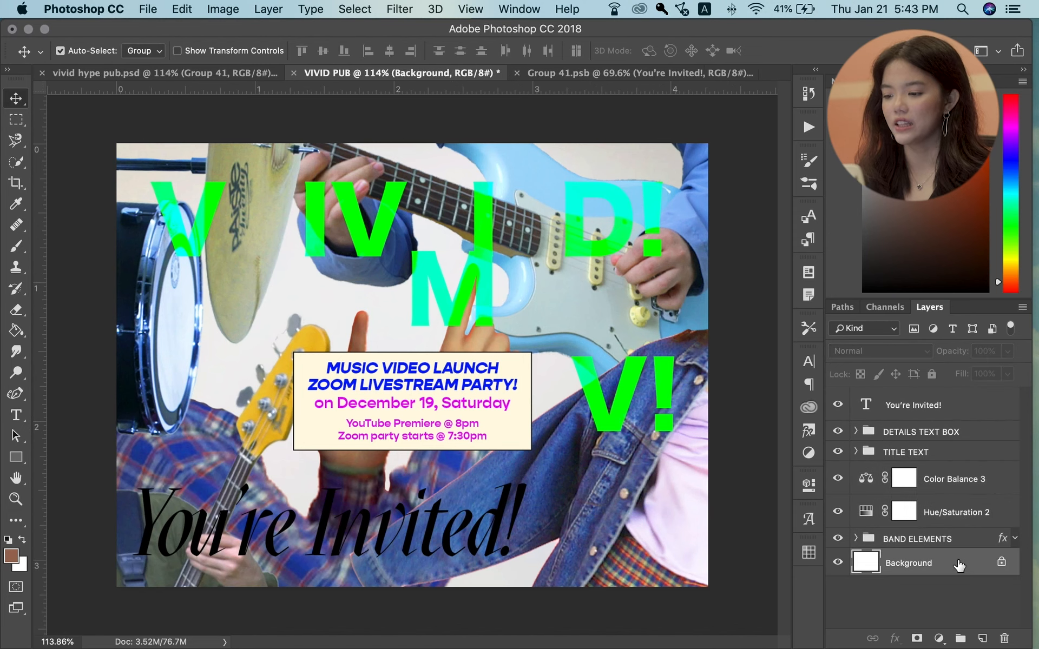
{"action": "key", "text": "Return"}
{"action": "key", "text": "BackSpace"}
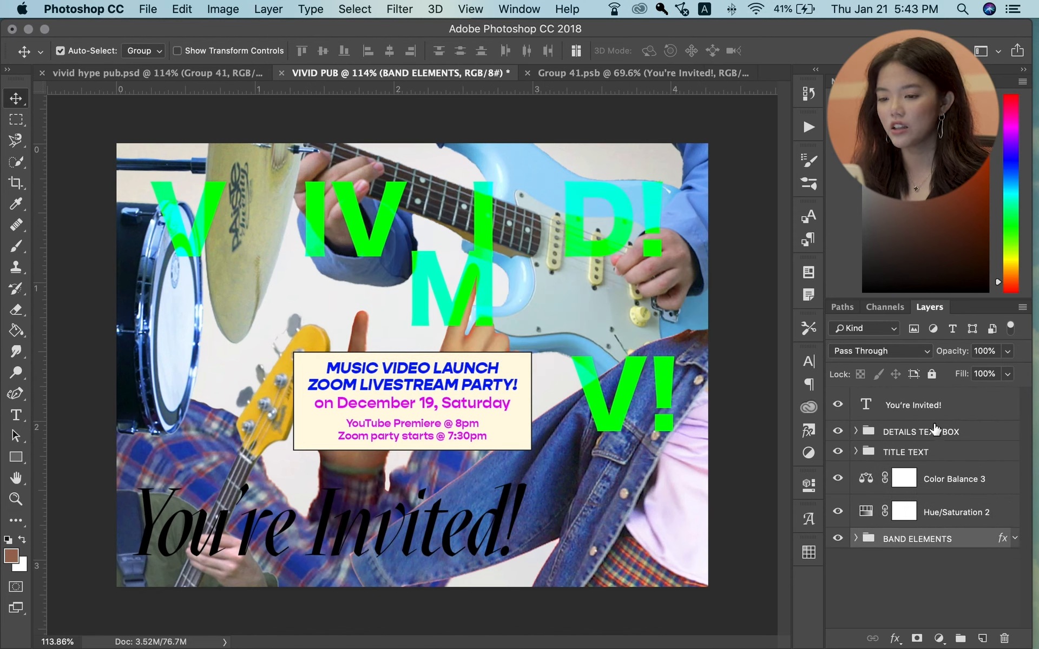
Convert all the remaining layers and groups, from "You're Invited!" down to BAND ELEMENTS, into one Smart Object
{"action": "left_click", "coordinate": [936, 405], "text": "shift"}
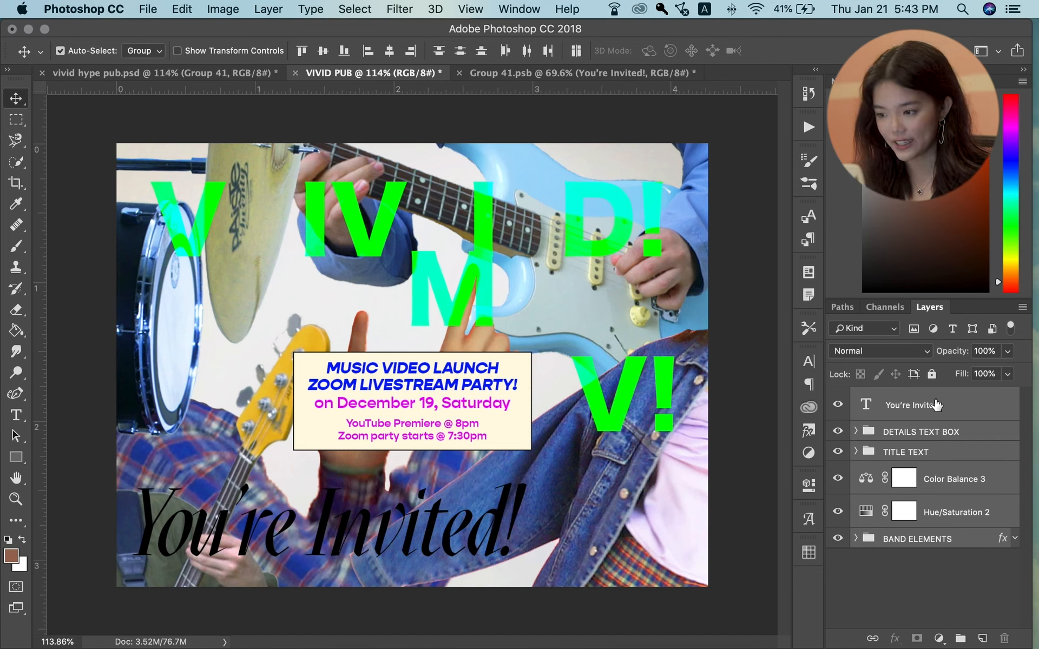
{"action": "right_click", "coordinate": [936, 405]}
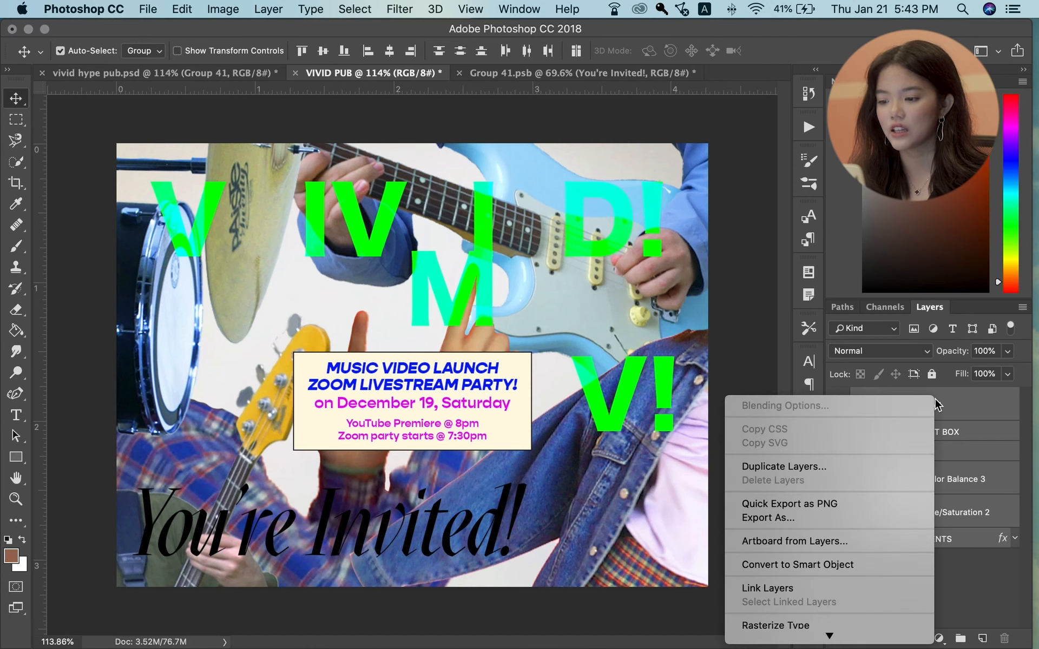
{"action": "left_click", "coordinate": [851, 563]}
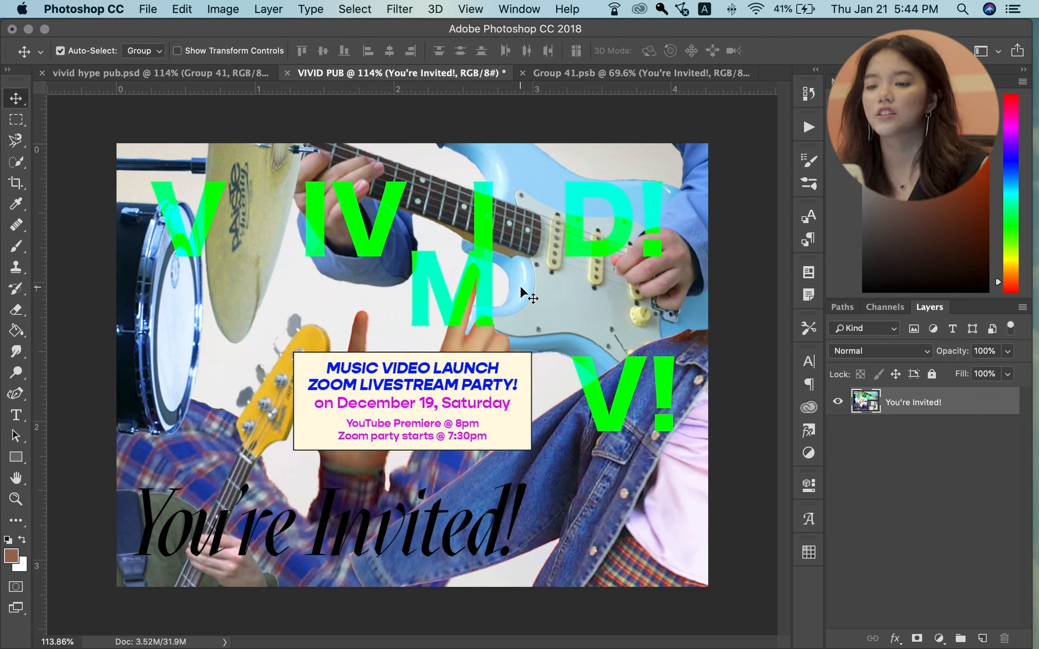
Apply a Color Halftone filter to the poster Smart Object with a 4-pixel maximum radius and screen angles 108, 162, 90 and 45
{"action": "left_click", "coordinate": [403, 6]}
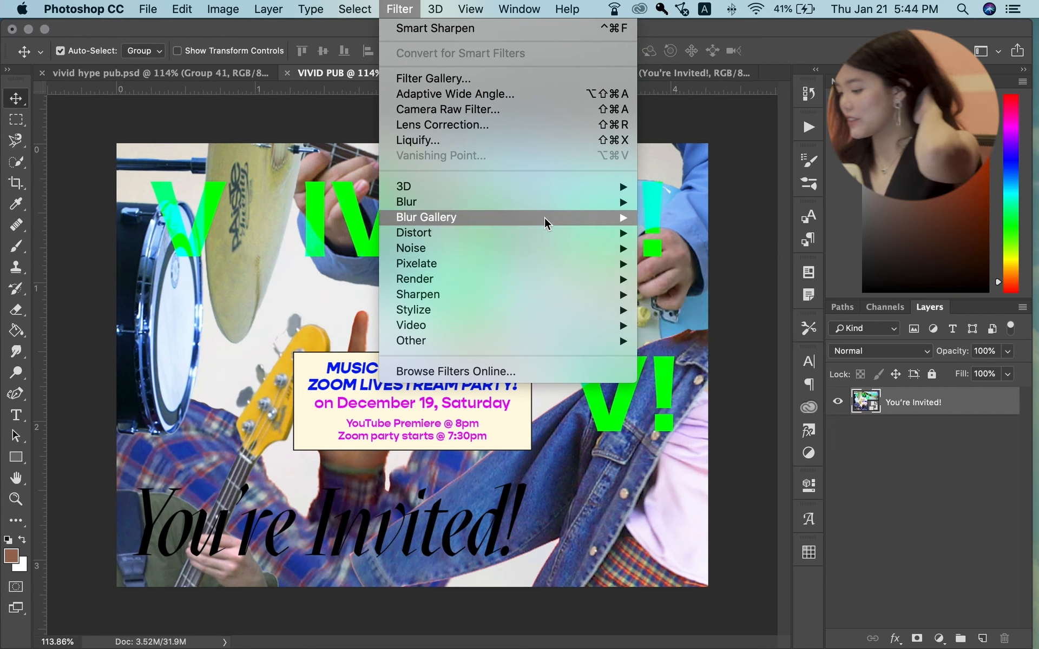
{"action": "mouse_move", "coordinate": [540, 226]}
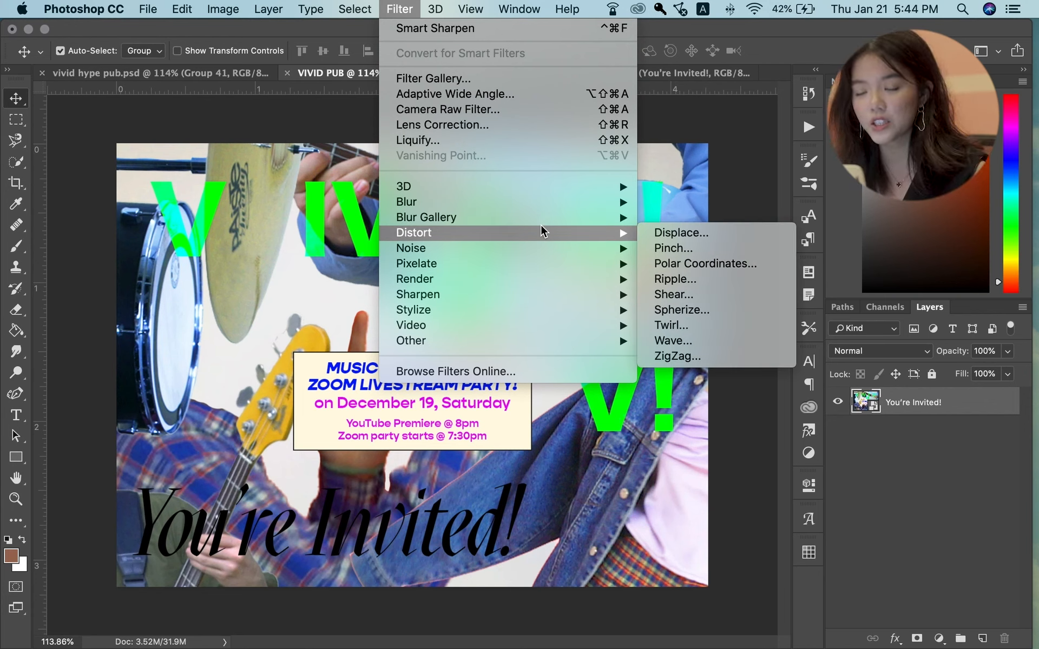
{"action": "mouse_move", "coordinate": [465, 264]}
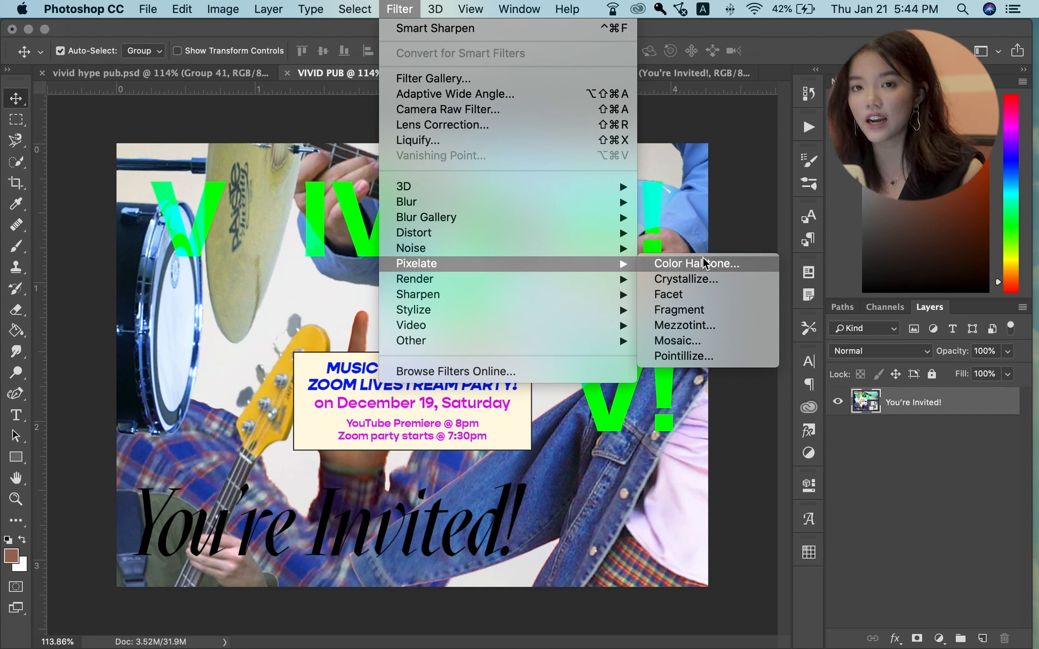
{"action": "left_click", "coordinate": [739, 264]}
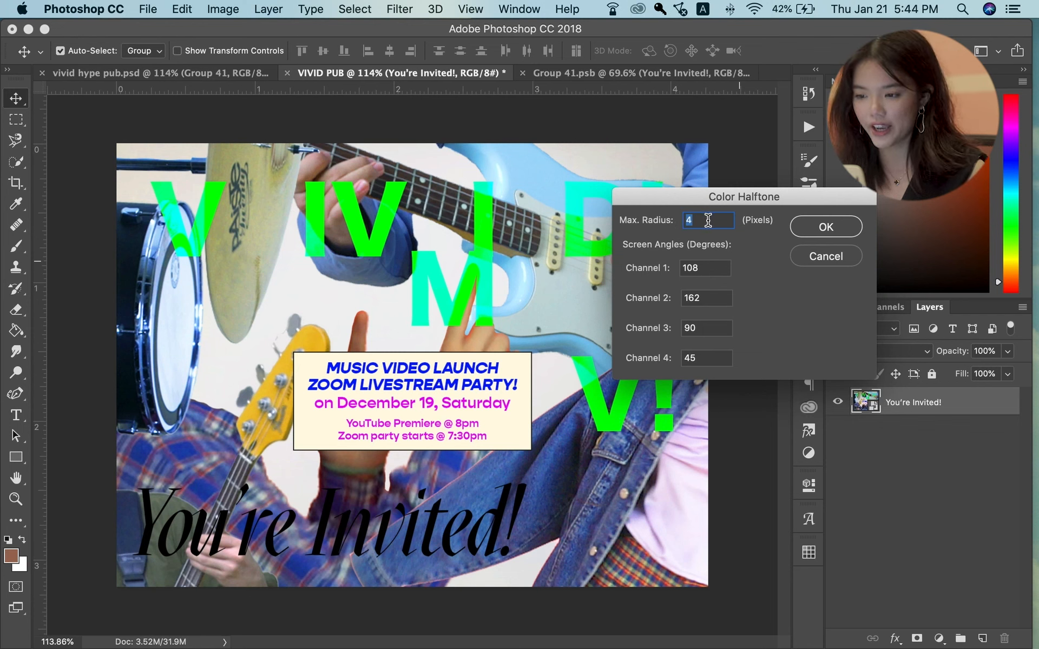
{"action": "key", "text": "Return"}
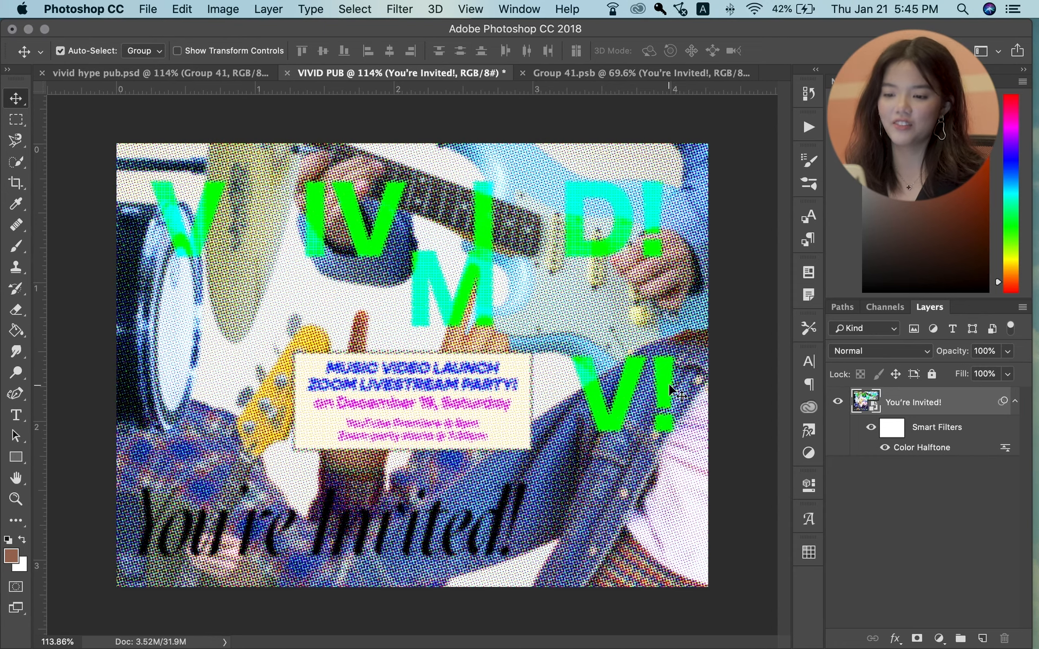
Set the Color Halftone smart filter's opacity to 17% in Normal mode
{"action": "scroll", "coordinate": [667, 382], "scroll_direction": "up", "scroll_amount": 5}
{"action": "scroll", "coordinate": [667, 382], "scroll_direction": "down", "scroll_amount": 4}
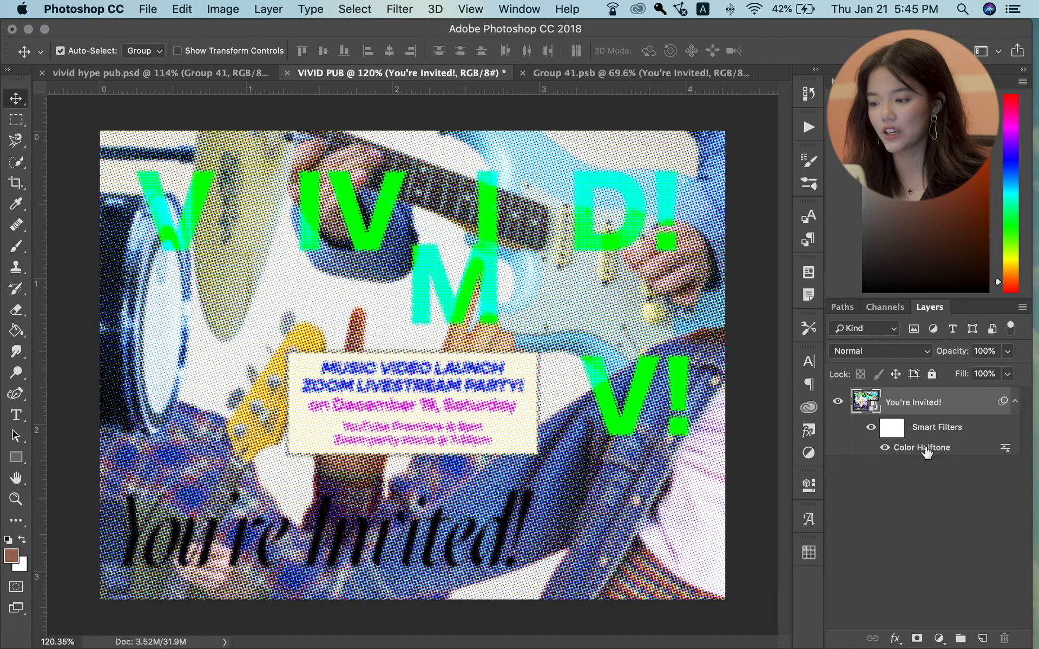
{"action": "double_click", "coordinate": [1004, 448]}
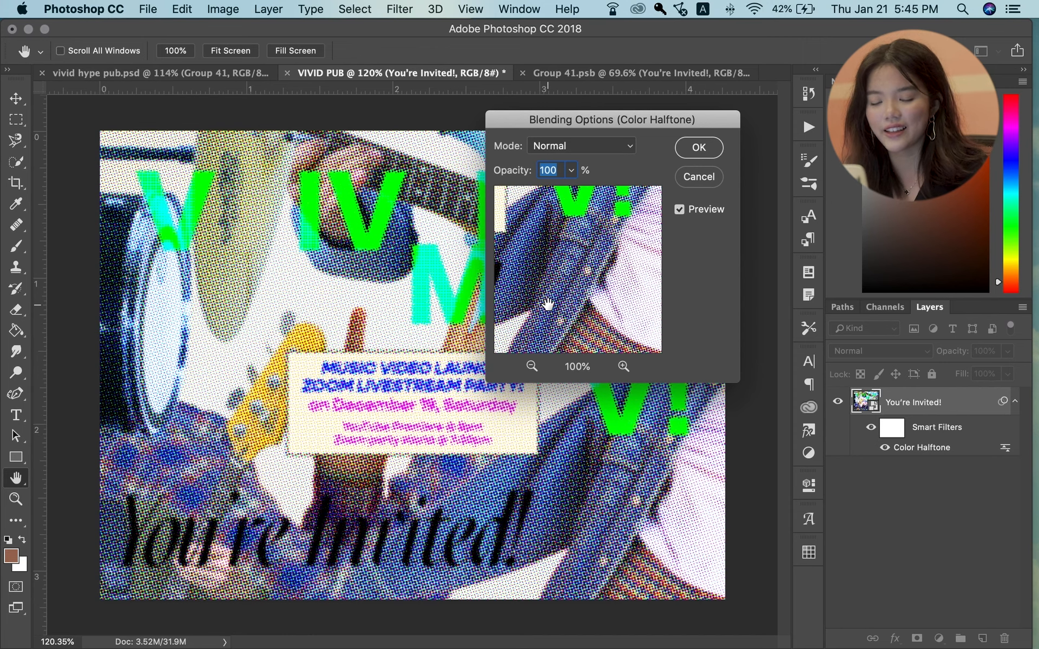
{"action": "type", "text": "127"}
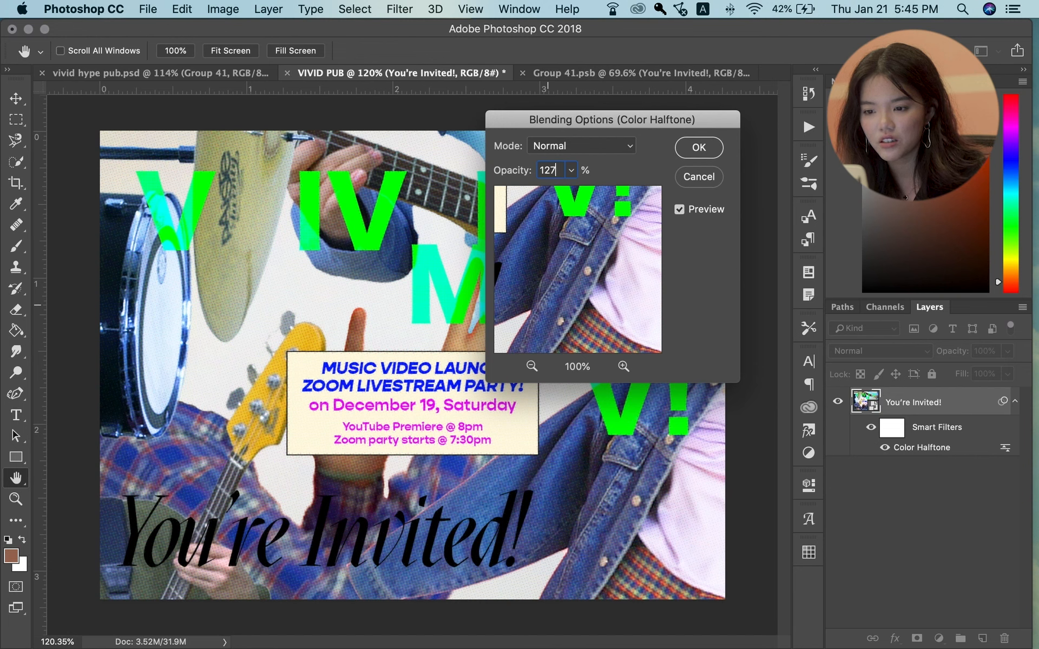
{"action": "key", "text": "super+a"}
{"action": "type", "text": "7"}
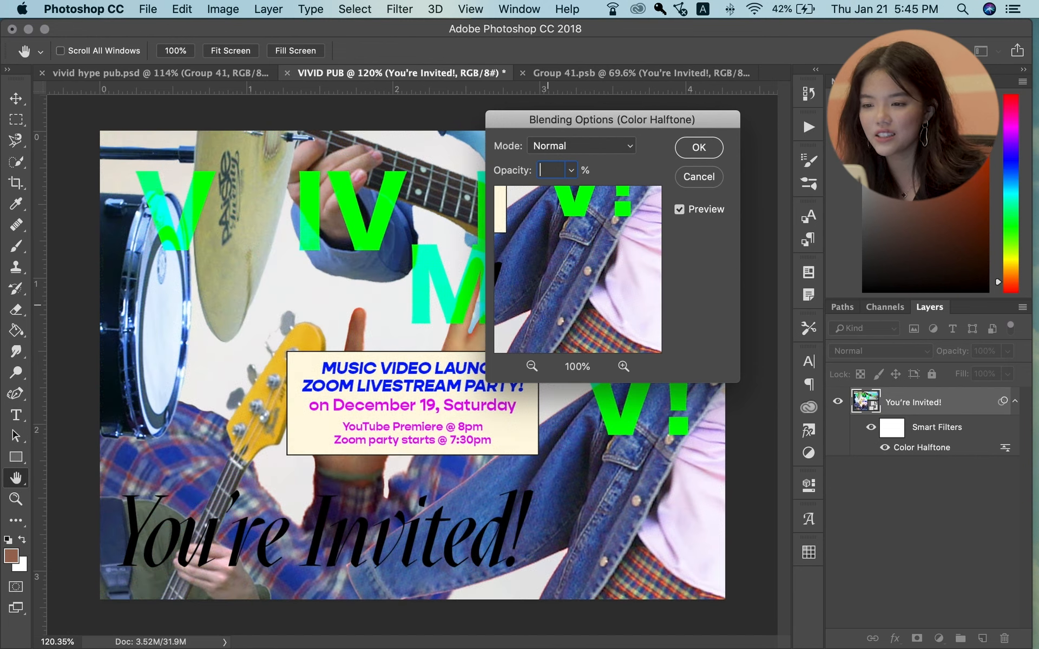
{"action": "type", "text": "17"}
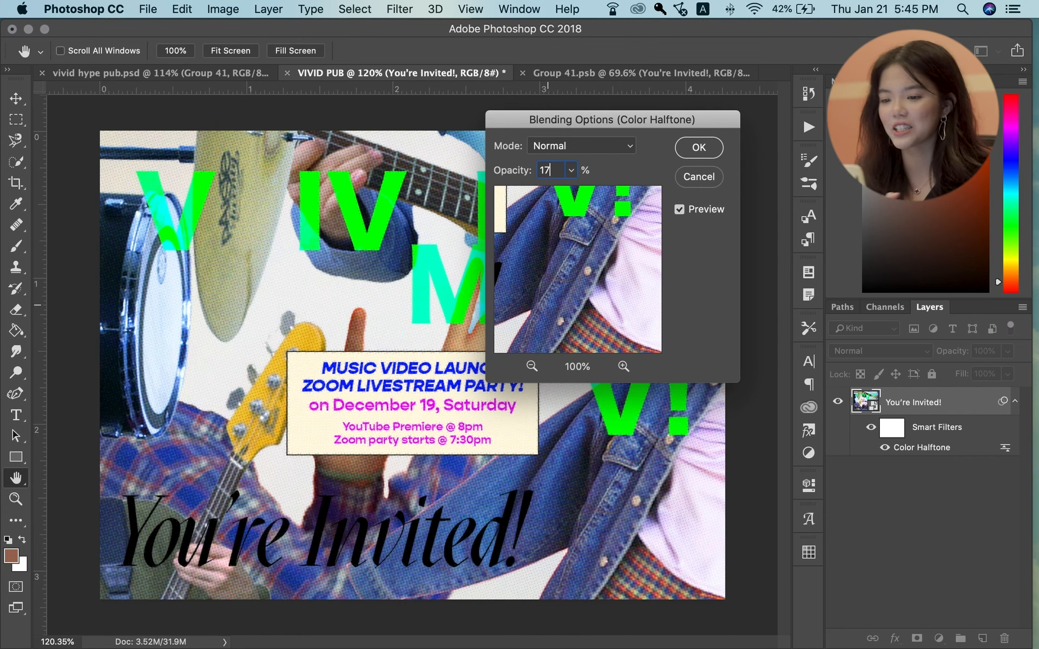
{"action": "key", "text": "Return"}
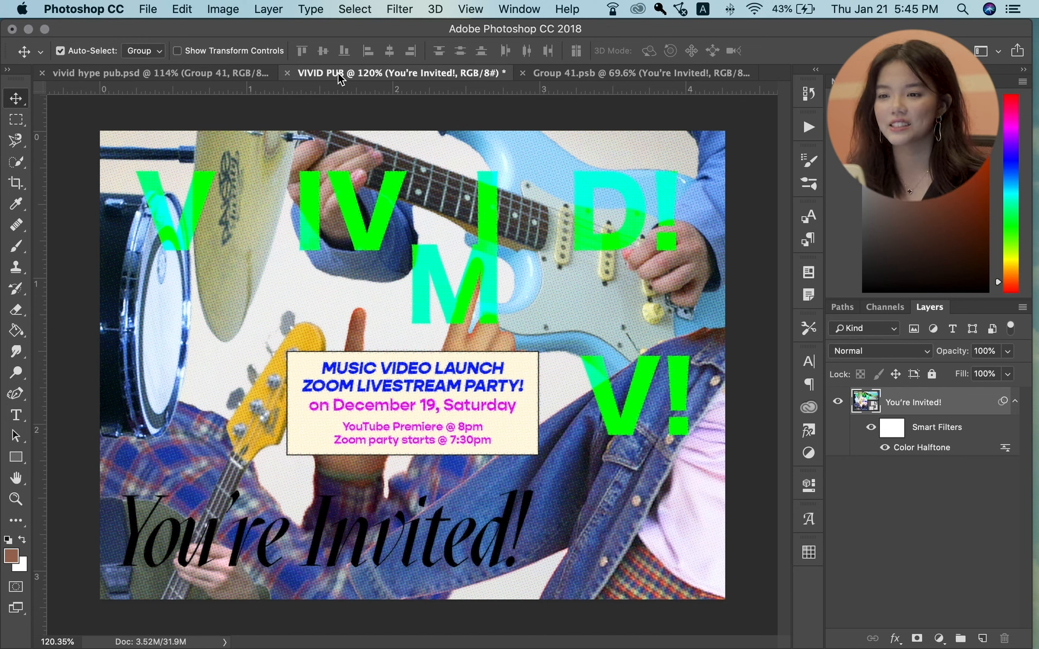
Add 3.4% monochromatic Gaussian noise to the poster Smart Object
{"action": "left_click", "coordinate": [355, 9]}
{"action": "mouse_move", "coordinate": [399, 9]}
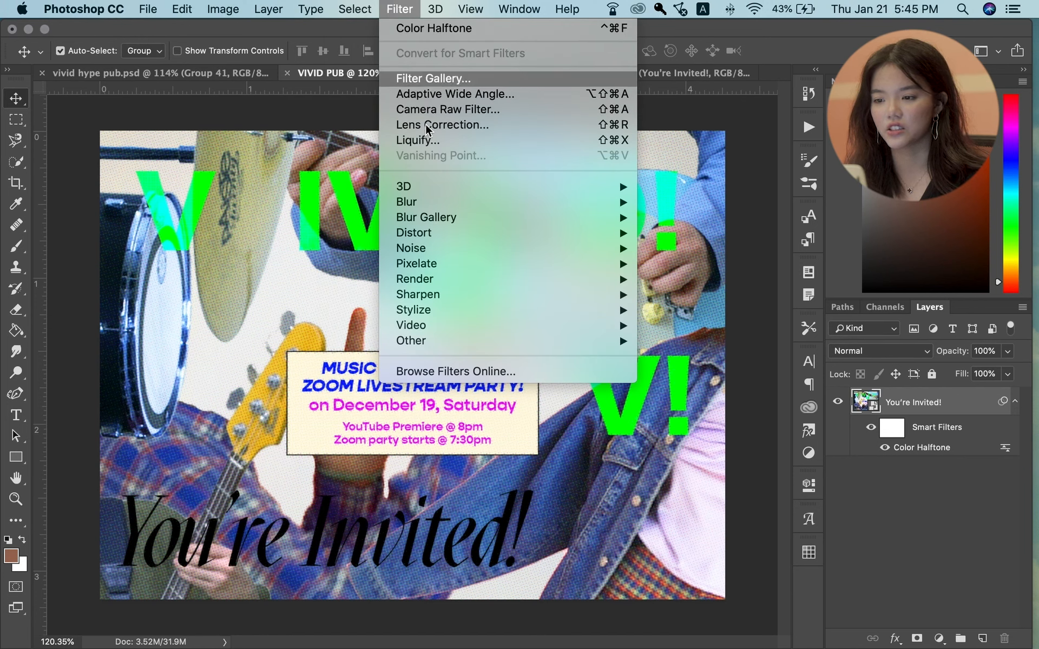
{"action": "mouse_move", "coordinate": [486, 251]}
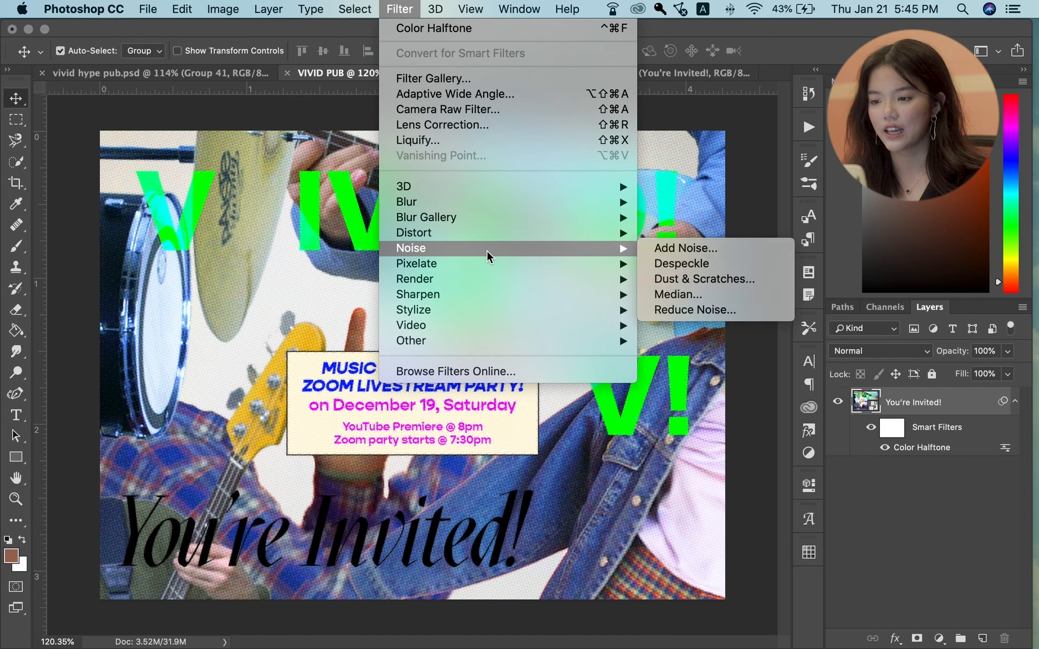
{"action": "left_click", "coordinate": [731, 246]}
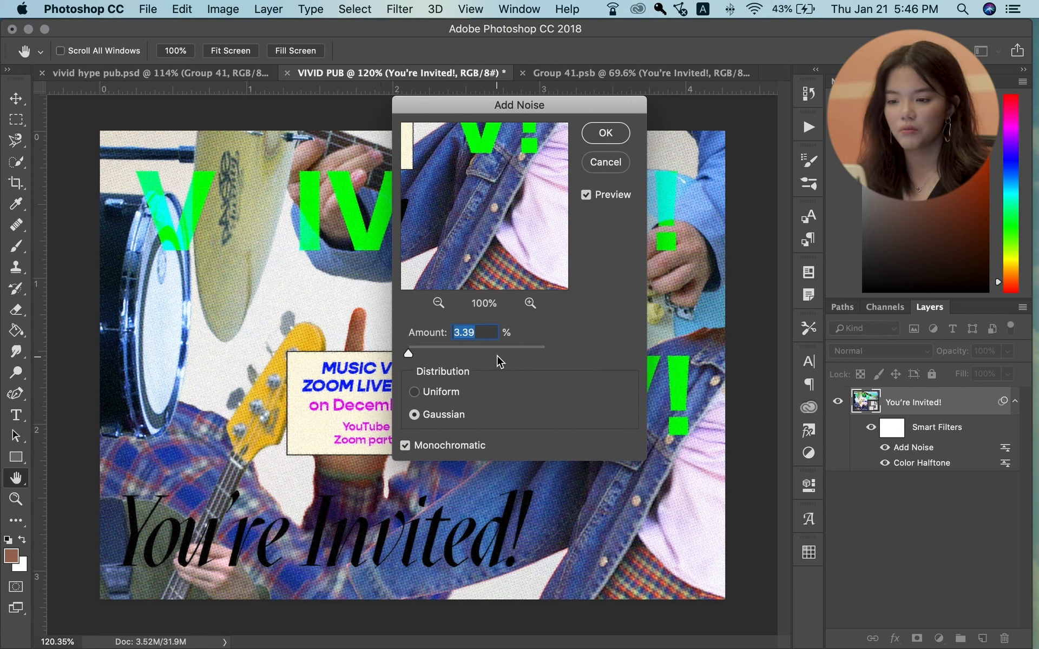
{"action": "key", "text": "Up"}
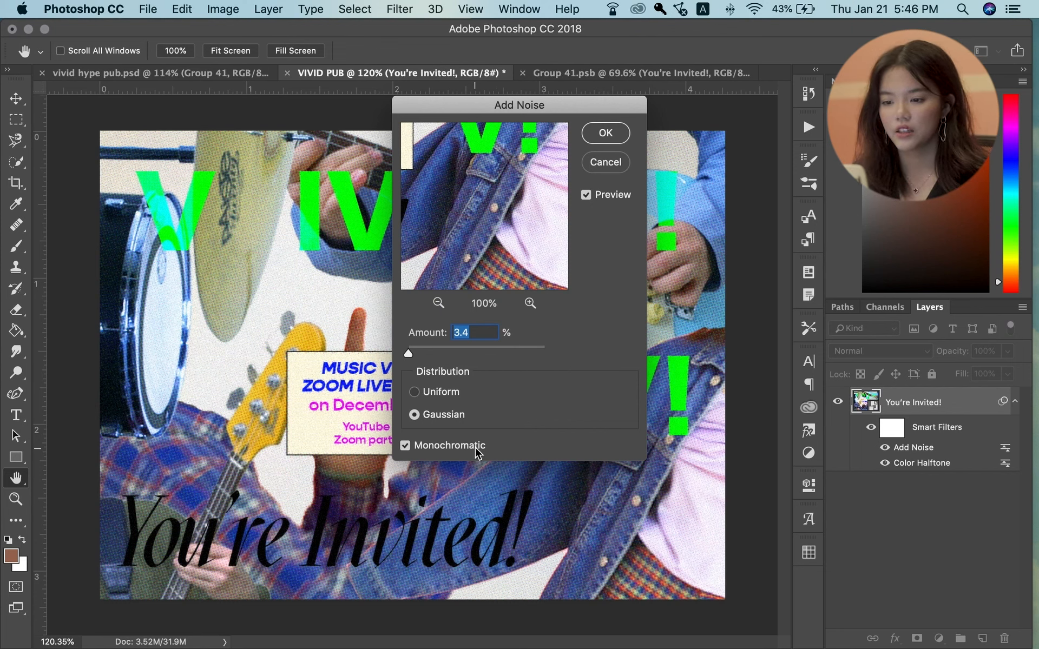
{"action": "key", "text": "Return"}
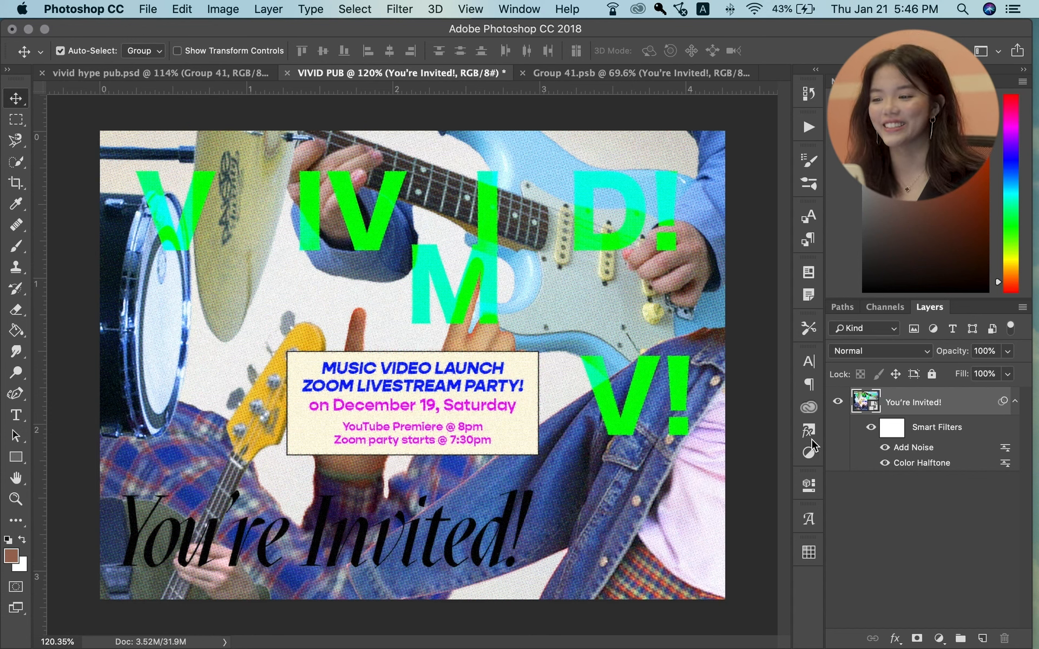
Apply Smart Sharpen to the poster with amount 227%, radius 2.3 px and noise reduction 35%, and check the texture up close
{"action": "left_click", "coordinate": [400, 7]}
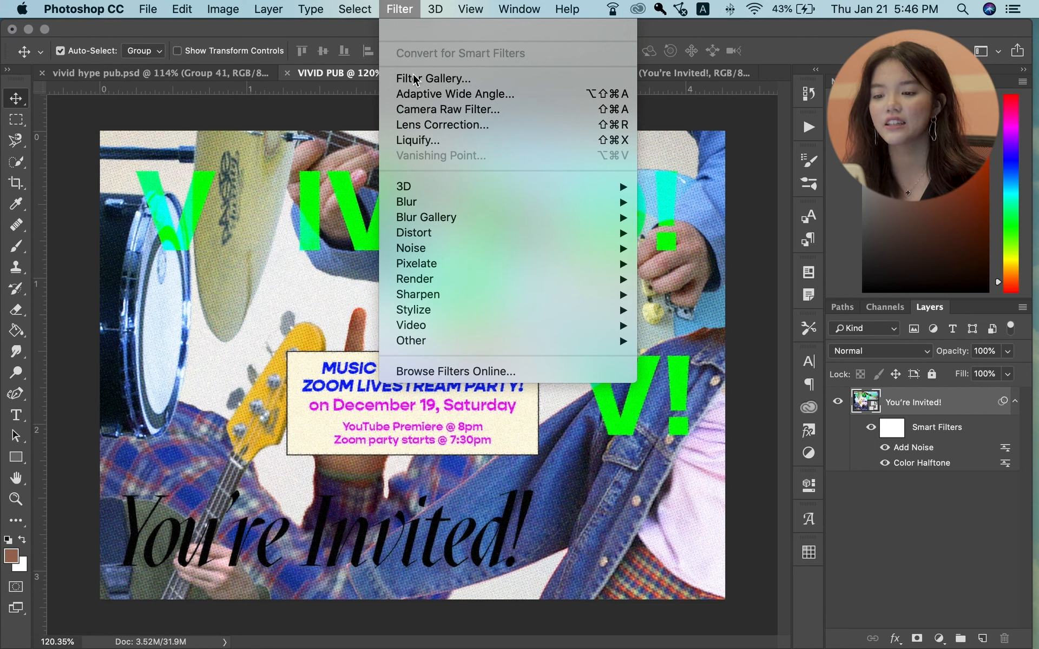
{"action": "mouse_move", "coordinate": [504, 295]}
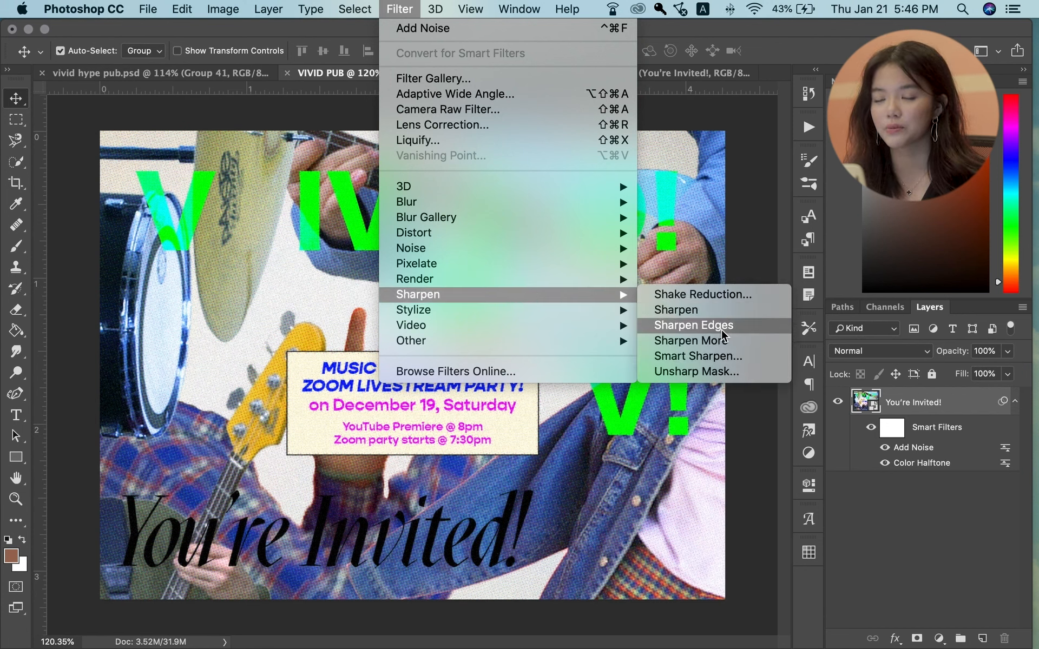
{"action": "left_click", "coordinate": [732, 356]}
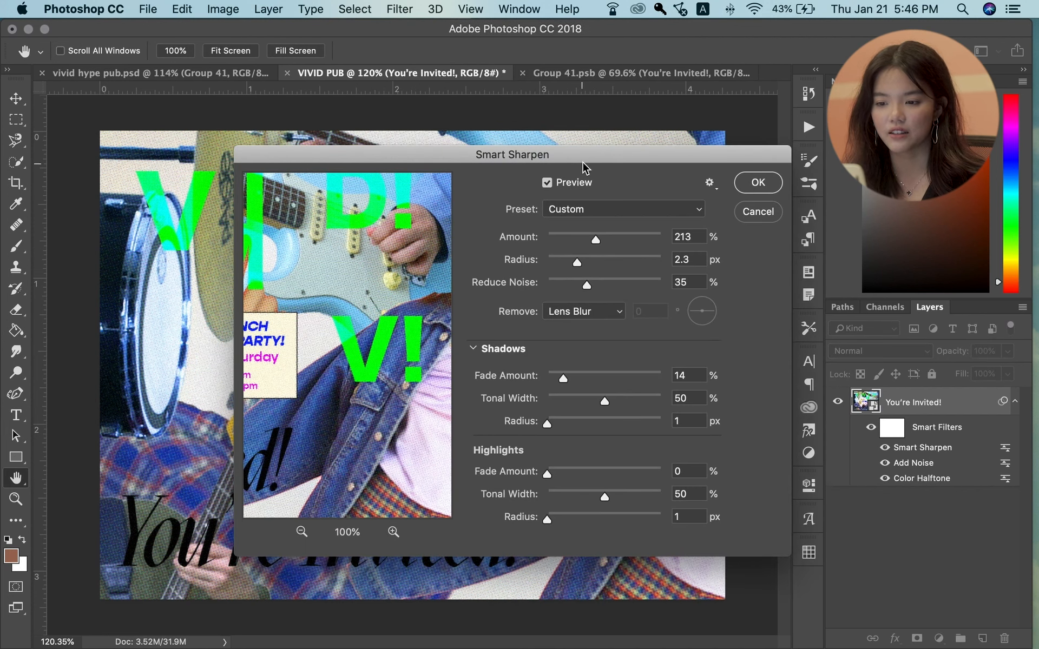
{"action": "left_click_drag", "start_coordinate": [582, 168], "coordinate": [637, 168]}
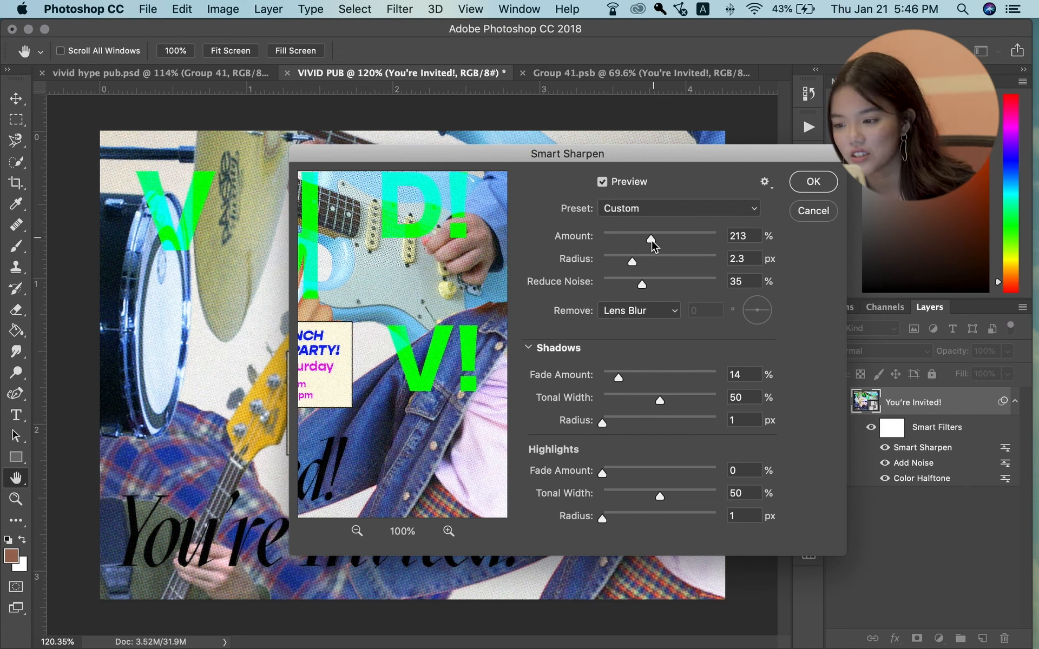
{"action": "mouse_move", "coordinate": [651, 241]}
{"action": "left_mouse_down"}
{"action": "mouse_move", "coordinate": [629, 241]}
{"action": "mouse_move", "coordinate": [669, 244]}
{"action": "mouse_move", "coordinate": [642, 244]}
{"action": "mouse_move", "coordinate": [654, 238]}
{"action": "left_mouse_up"}
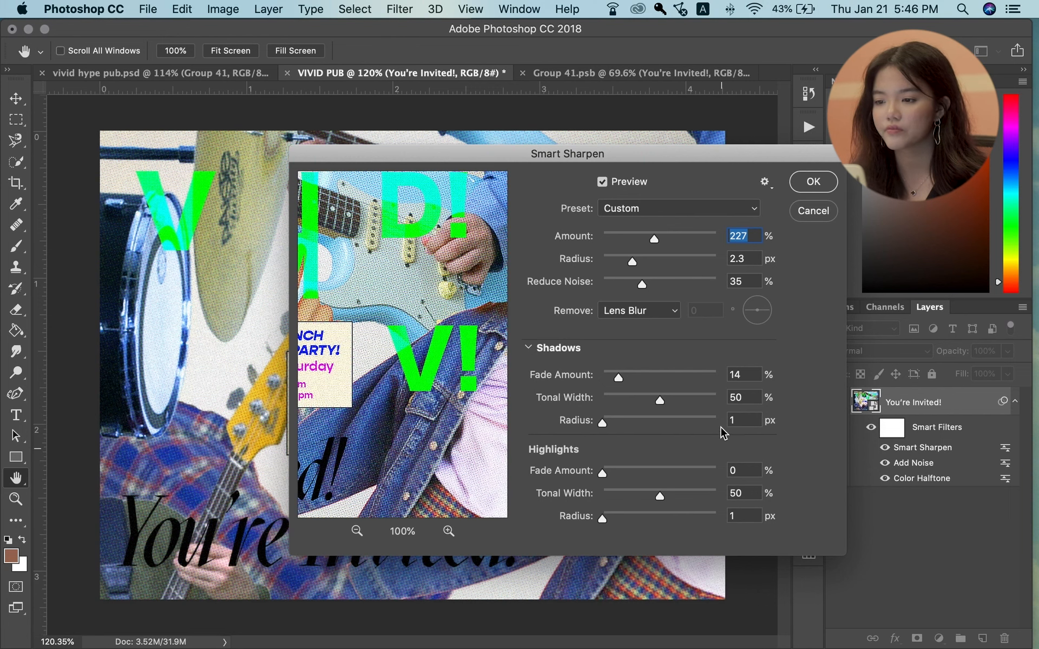
{"action": "left_click", "coordinate": [813, 182]}
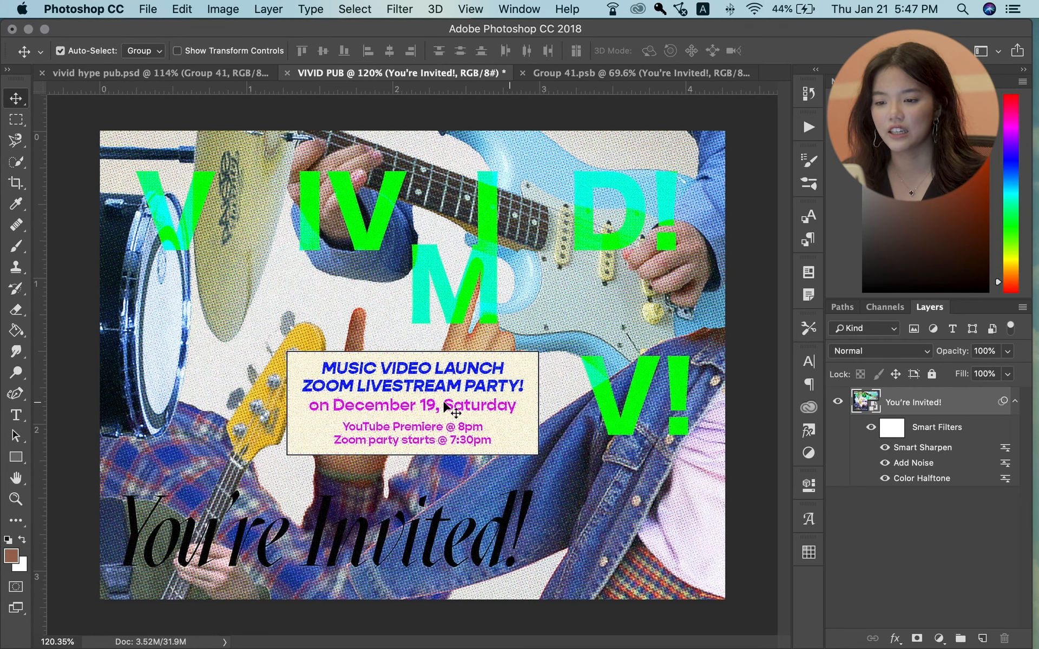
{"action": "scroll", "coordinate": [405, 411], "scroll_direction": "up", "scroll_amount": 3}
{"action": "scroll", "coordinate": [400, 408], "scroll_direction": "up", "scroll_amount": 8}
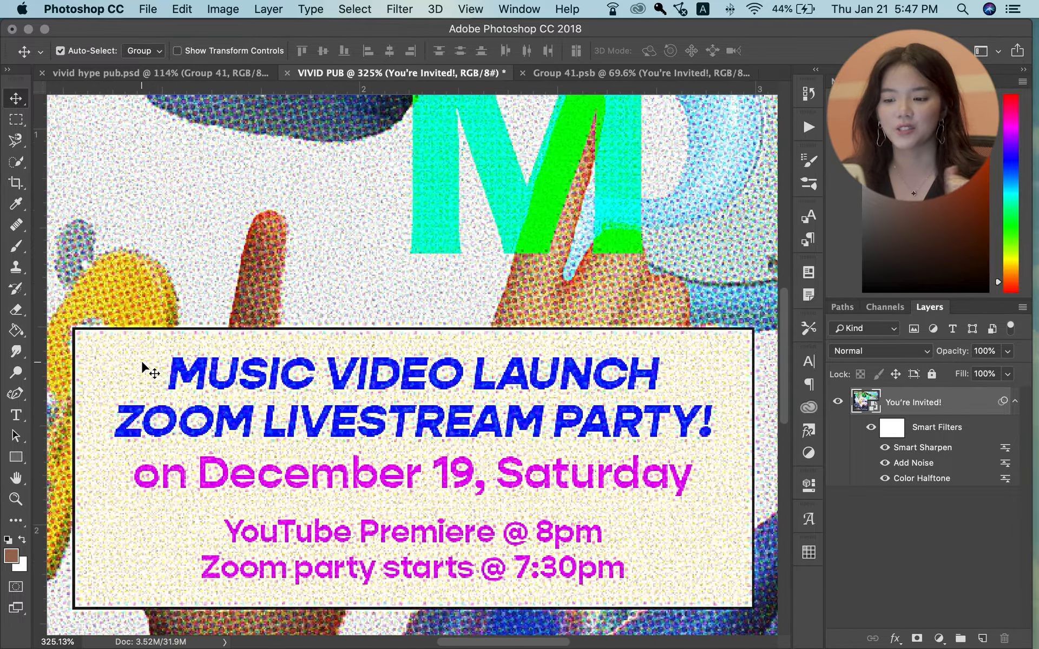
{"action": "scroll", "coordinate": [238, 428], "scroll_direction": "down", "scroll_amount": 8}
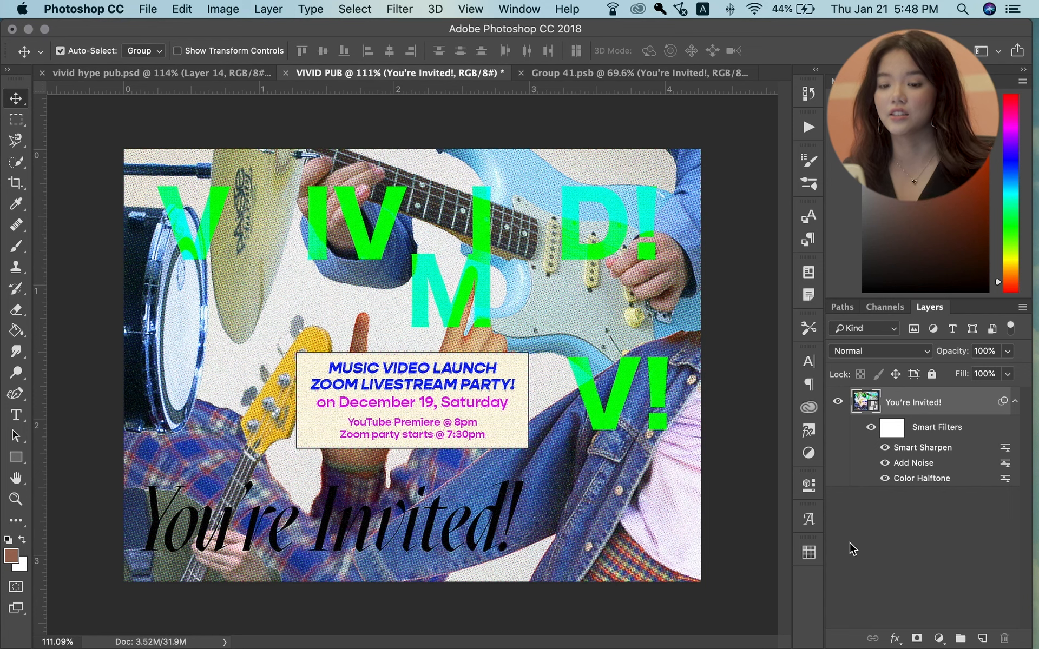
Paste the crumpled black paper texture over the poster and blend it in Screen mode at 70% opacity
{"action": "key", "text": "super+v"}
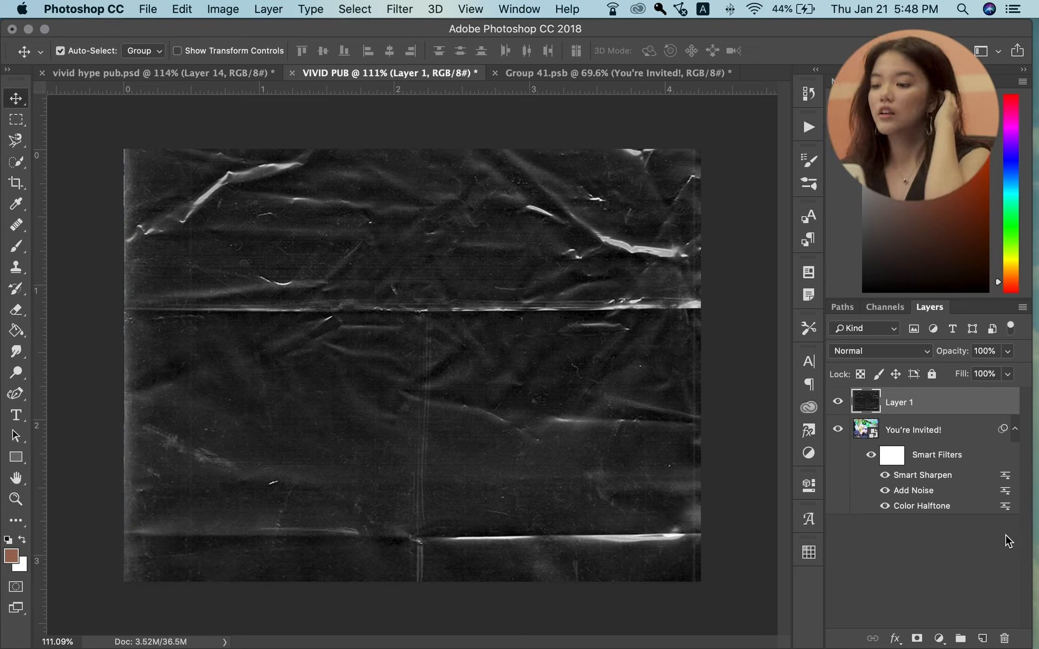
{"action": "left_click", "coordinate": [895, 352]}
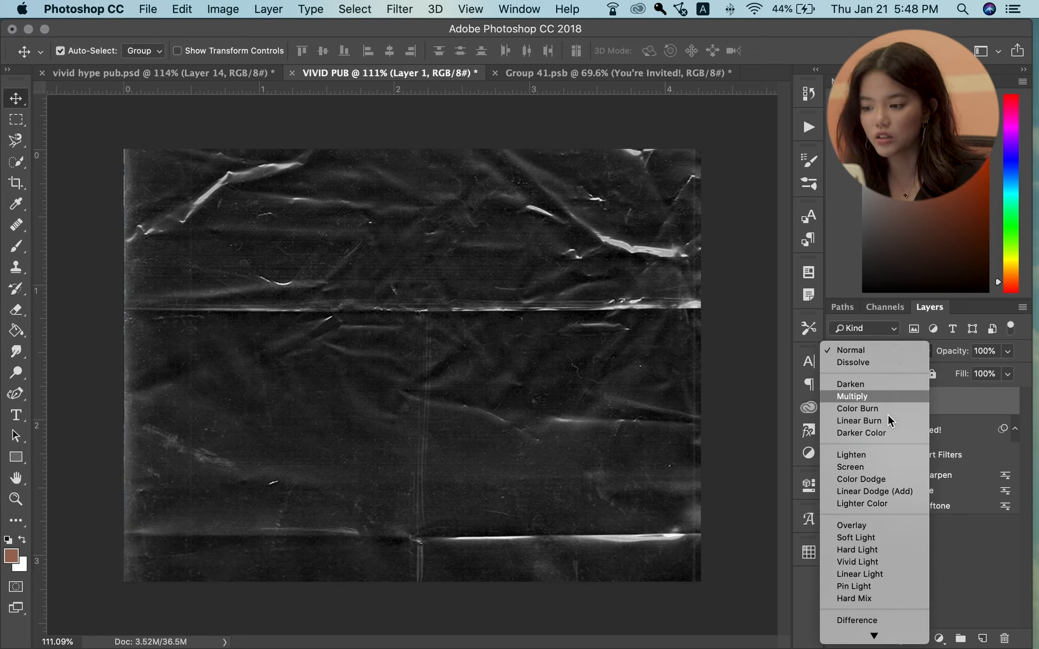
{"action": "left_click", "coordinate": [887, 467]}
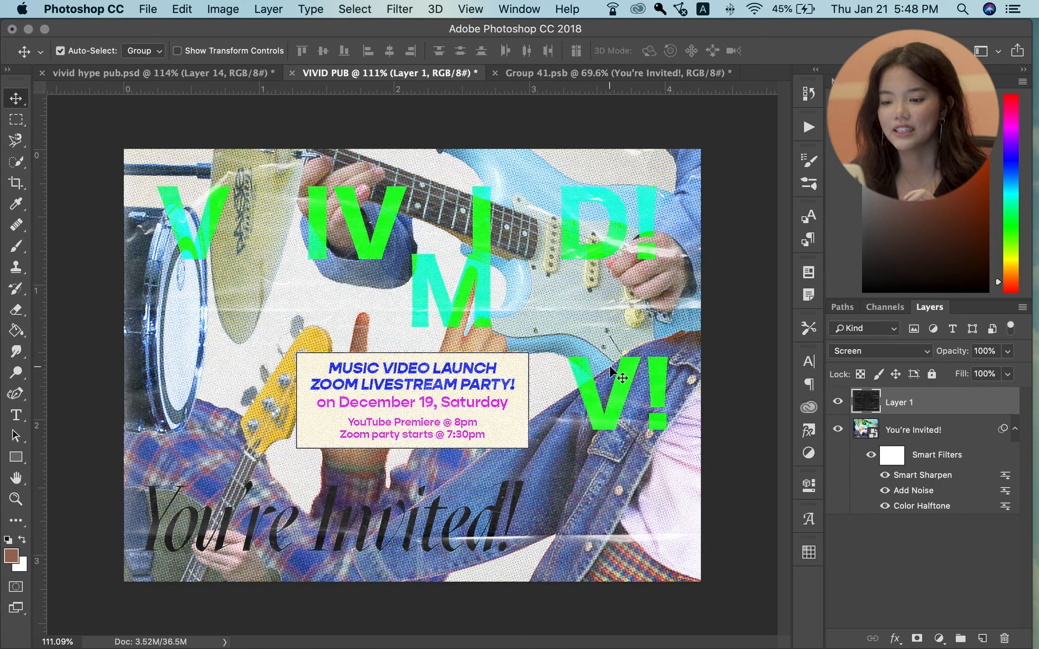
{"action": "key", "text": "7"}
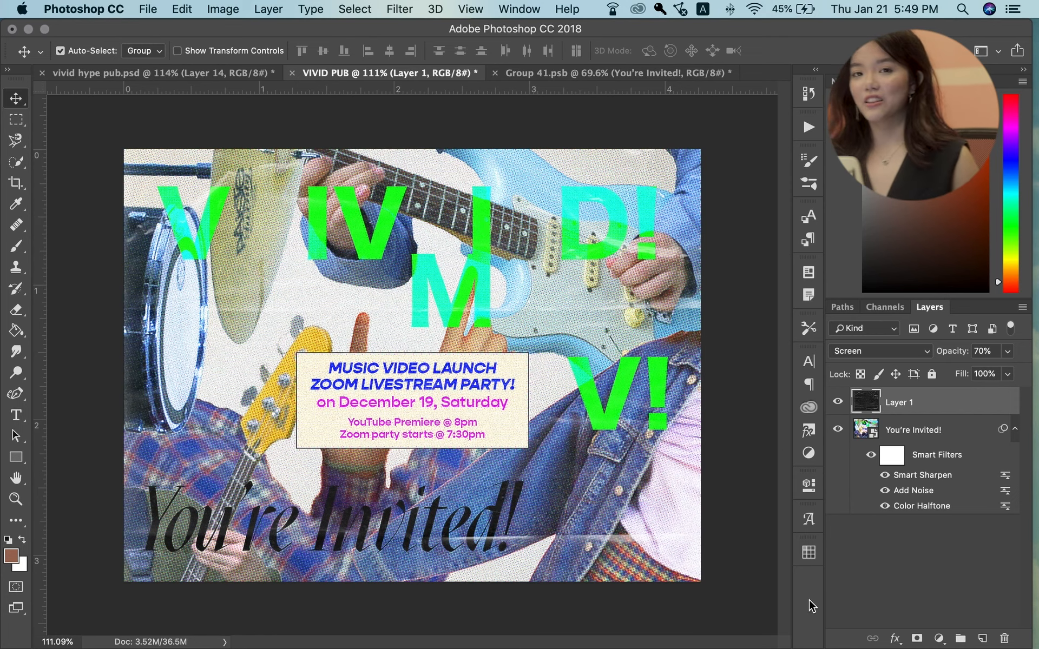
Open photo_2020-12-18 18.36.58.jpeg from the VIVID DP RAW folder in Photoshop
{"action": "key", "text": "F11"}
{"action": "key", "text": "F3"}
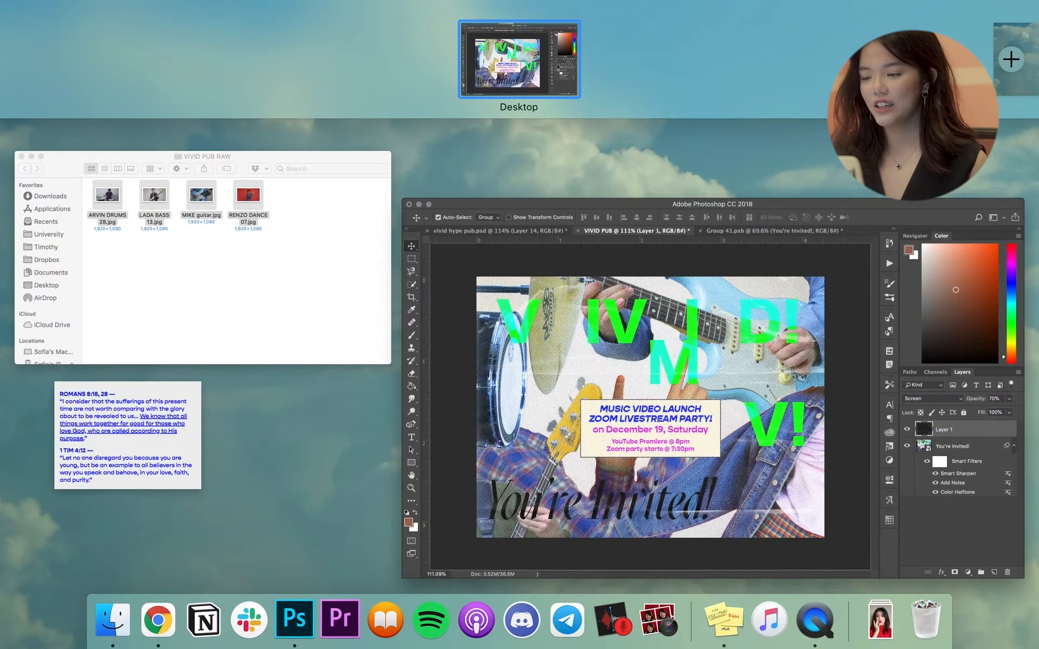
{"action": "left_click", "coordinate": [806, 354]}
{"action": "key", "text": "F11"}
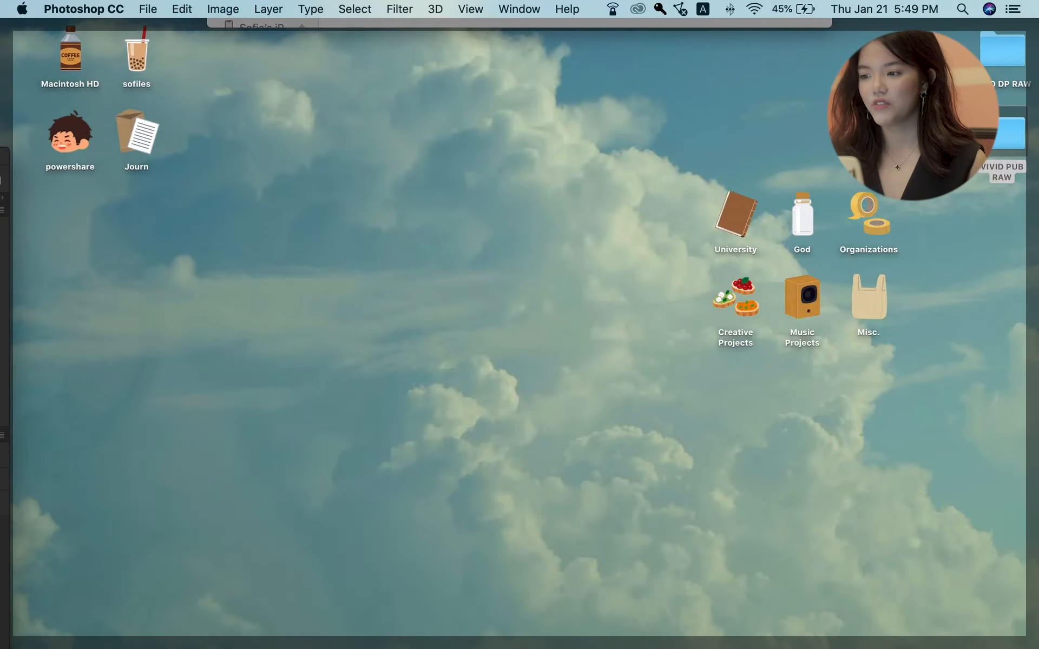
{"action": "double_click", "coordinate": [1001, 54]}
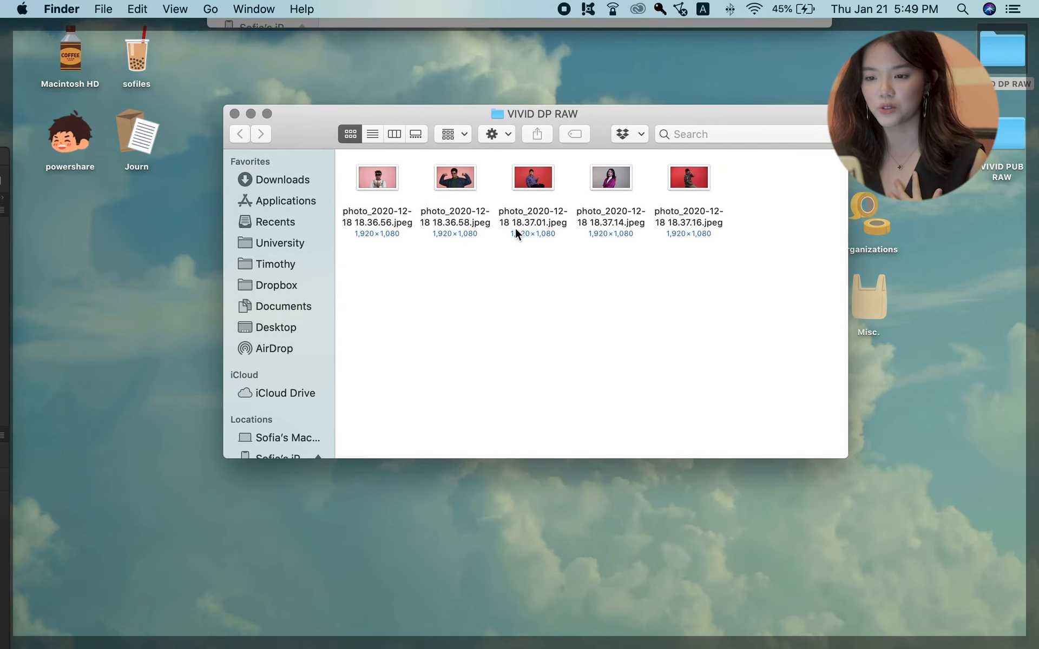
{"action": "left_click", "coordinate": [466, 186]}
{"action": "left_click_drag", "start_coordinate": [479, 188], "coordinate": [299, 635]}
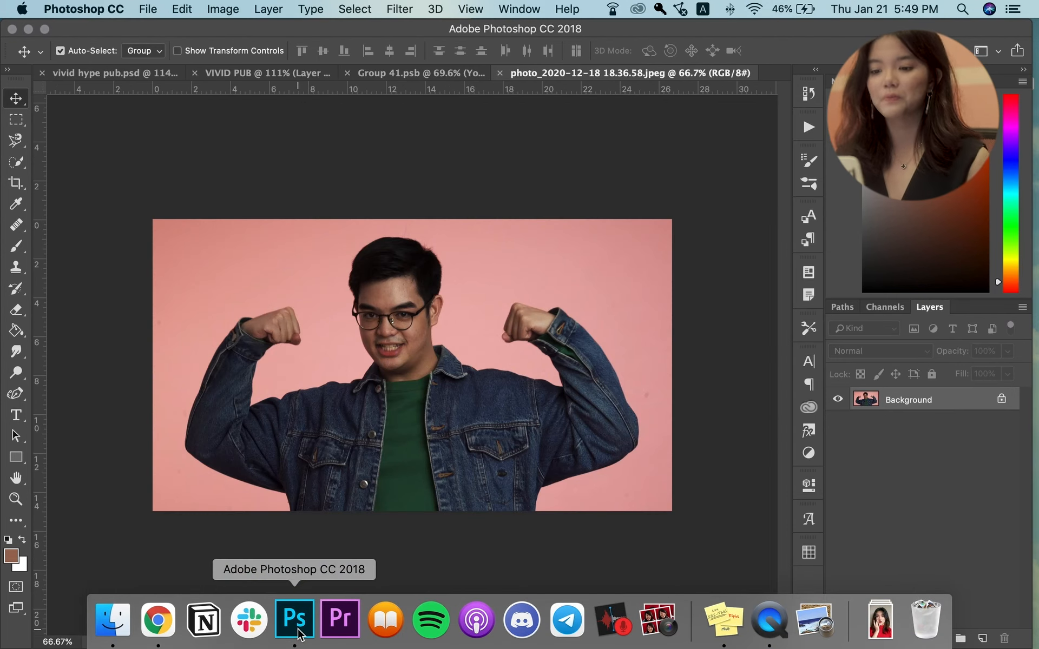
Unlock the photo's background layer, and copy the man onto his own layer with Quick Selection, checking the cutout against transparency
{"action": "double_click", "coordinate": [975, 411]}
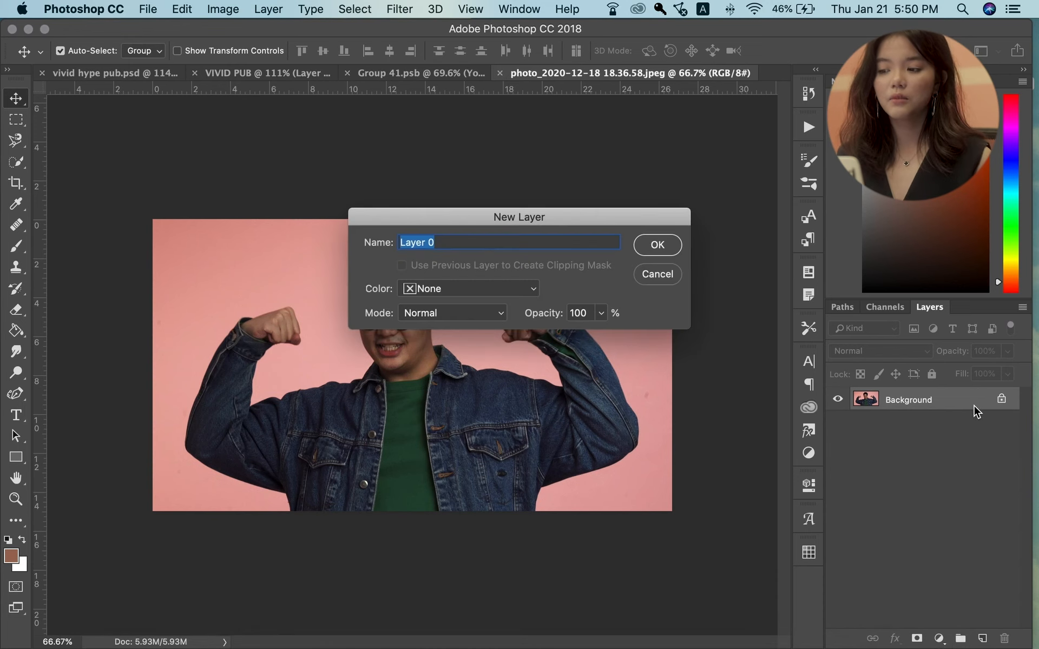
{"action": "key", "text": "Return"}
{"action": "scroll", "coordinate": [332, 226], "scroll_direction": "up", "scroll_amount": 5}
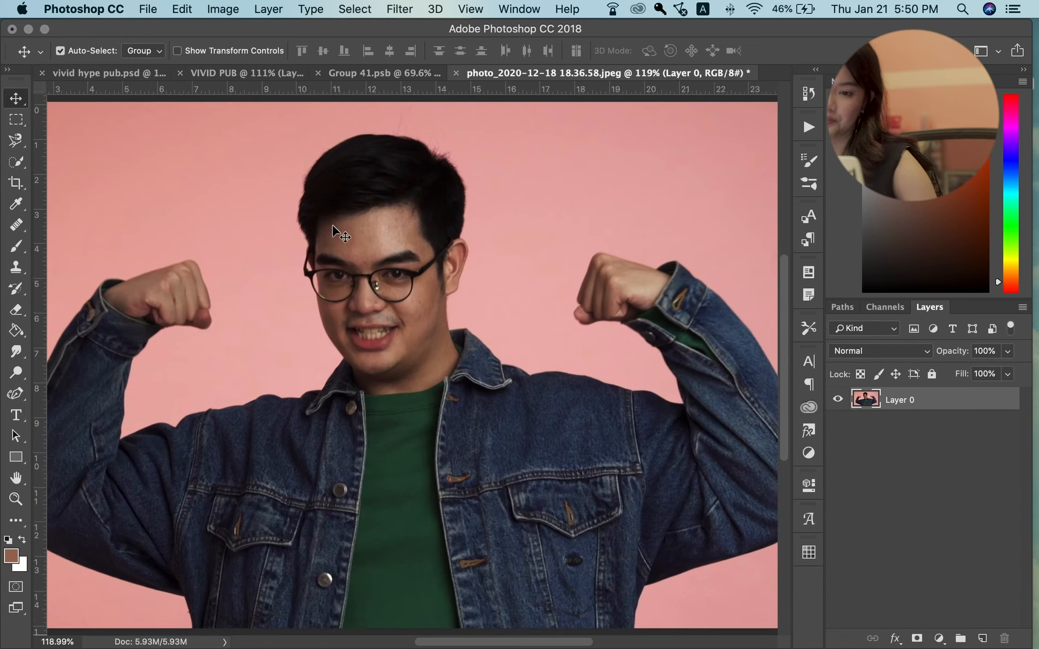
{"action": "left_click", "coordinate": [21, 164]}
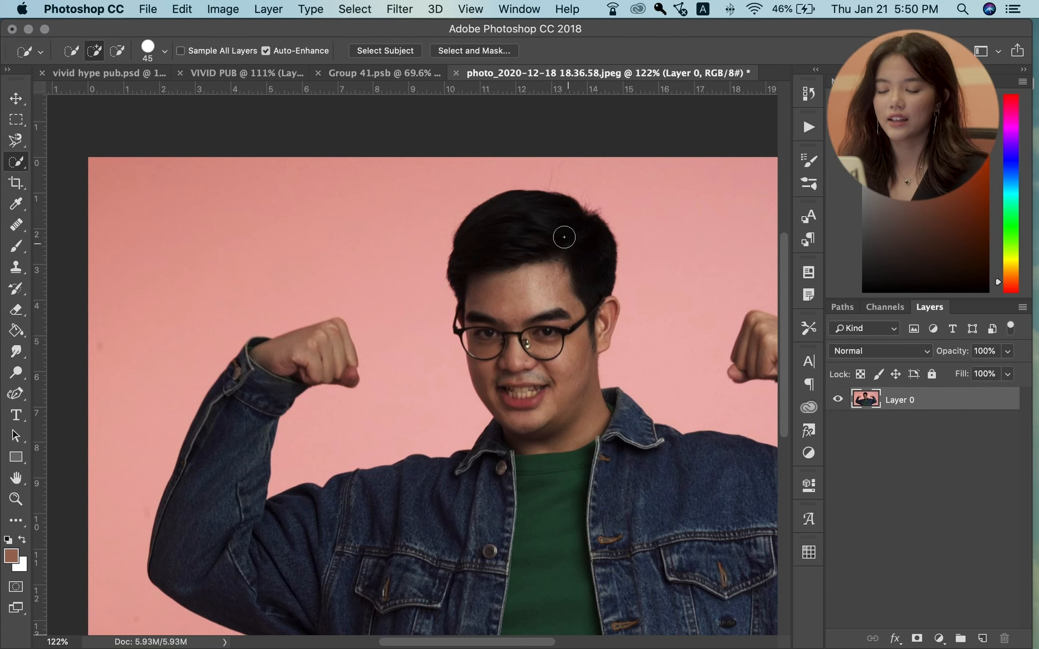
{"action": "scroll", "coordinate": [519, 236], "scroll_direction": "down", "scroll_amount": 5}
{"action": "scroll", "coordinate": [518, 237], "scroll_direction": "right", "scroll_amount": 3}
{"action": "scroll", "coordinate": [485, 228], "scroll_direction": "up", "scroll_amount": 3}
{"action": "scroll", "coordinate": [445, 229], "scroll_direction": "down", "scroll_amount": 3}
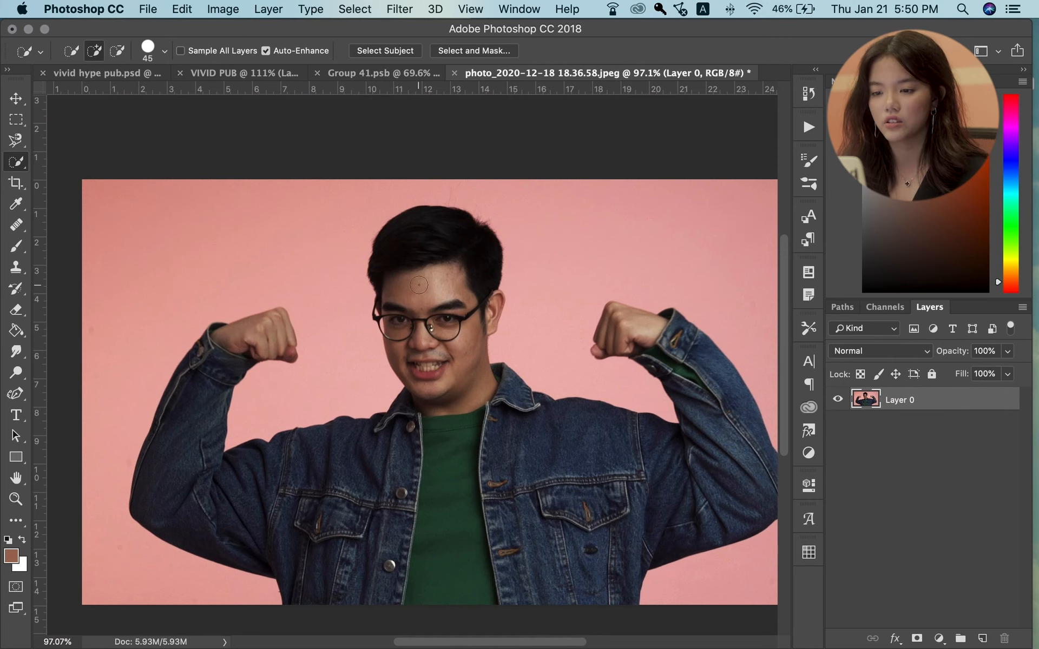
{"action": "mouse_move", "coordinate": [418, 284]}
{"action": "left_mouse_down"}
{"action": "mouse_move", "coordinate": [546, 506]}
{"action": "mouse_move", "coordinate": [622, 433]}
{"action": "mouse_move", "coordinate": [661, 343]}
{"action": "mouse_move", "coordinate": [208, 493]}
{"action": "mouse_move", "coordinate": [494, 435]}
{"action": "left_mouse_up"}
{"action": "key", "text": "super+j"}
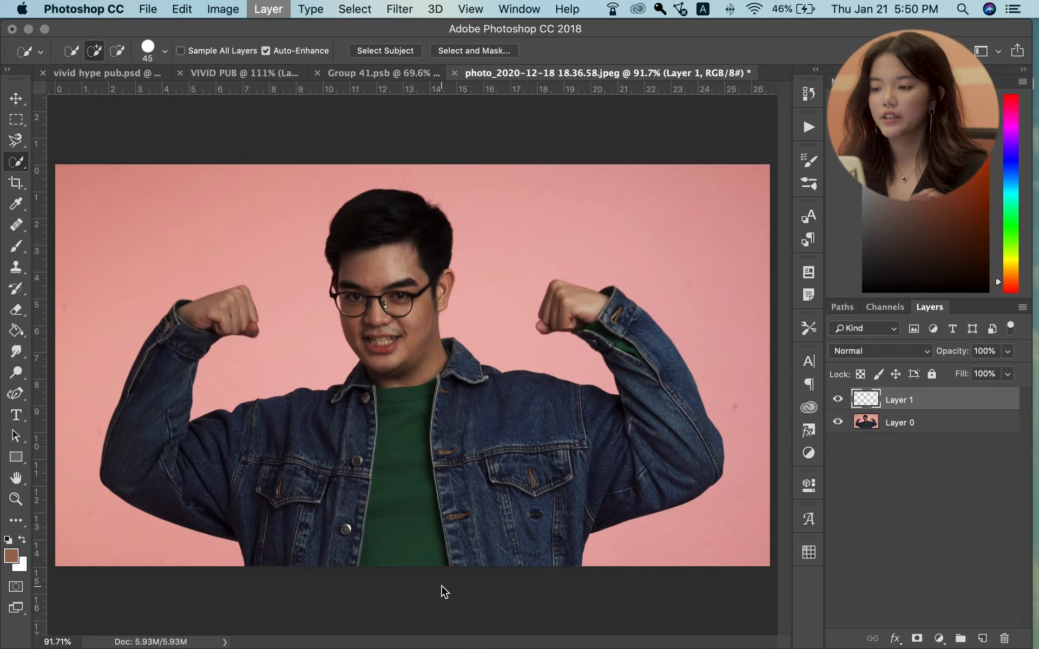
{"action": "left_click", "coordinate": [843, 422]}
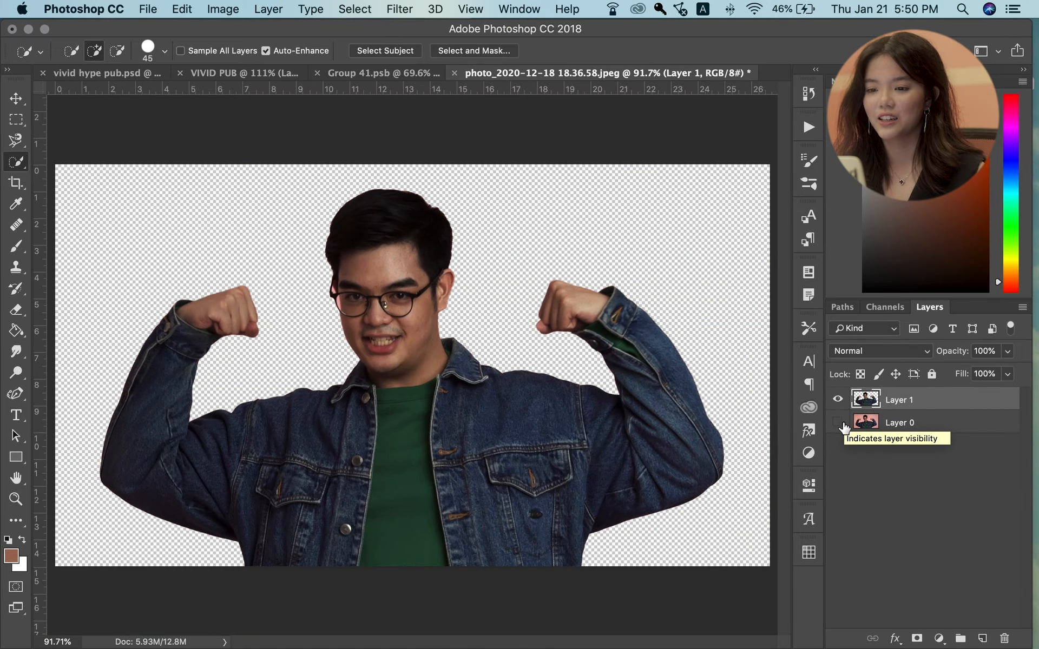
{"action": "left_click", "coordinate": [842, 423]}
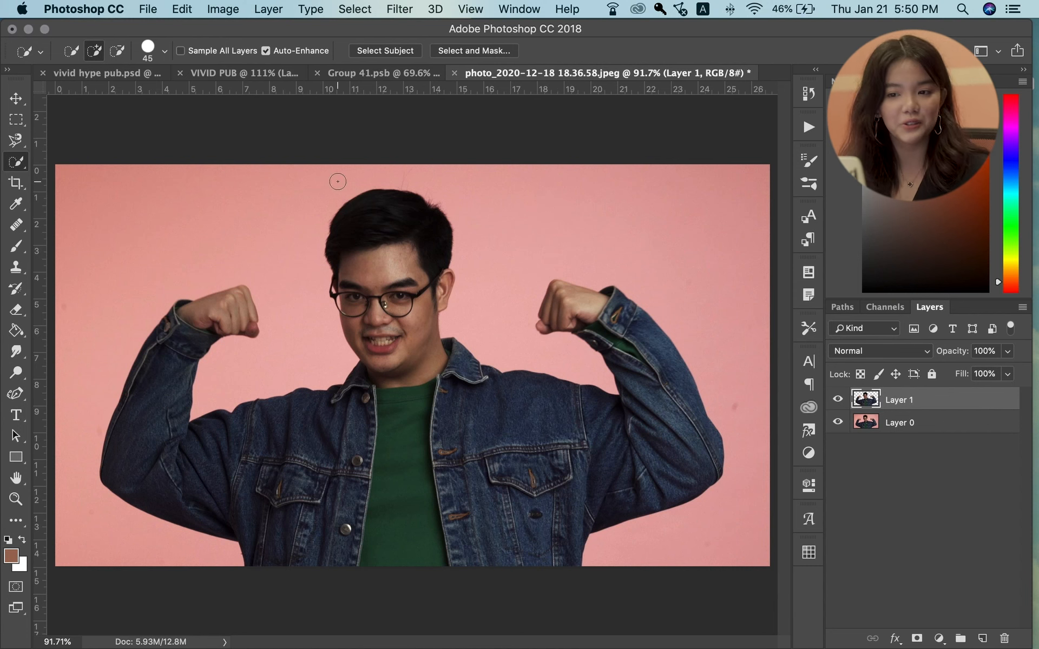
Copy the TITLE TEXT group from the VIVID PUB poster's Smart Object into the photo document
{"action": "left_click", "coordinate": [227, 73]}
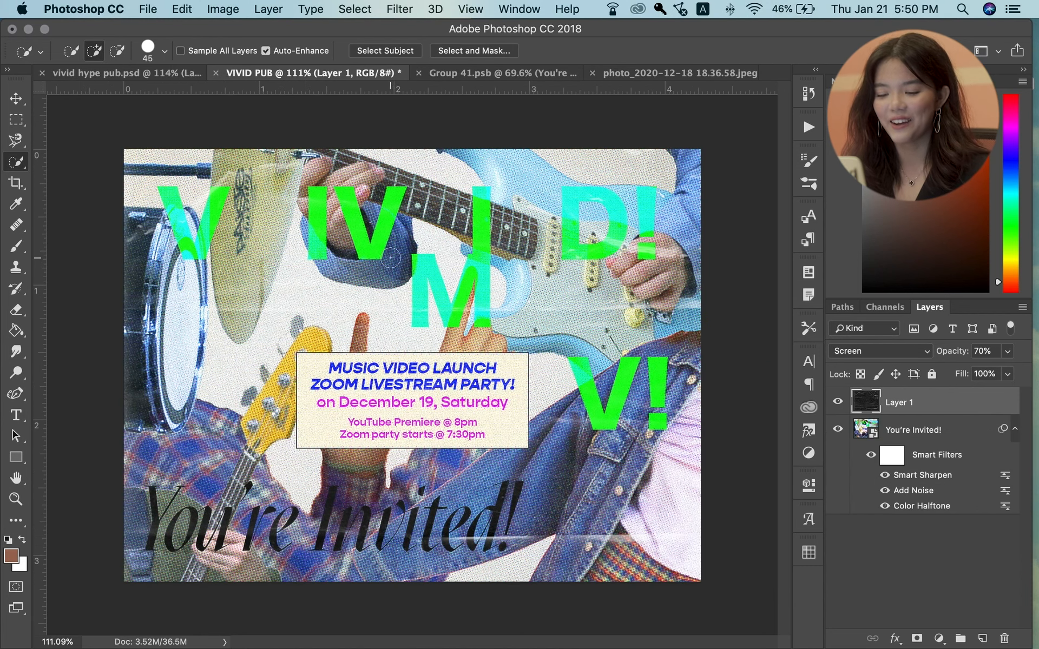
{"action": "key", "text": "v"}
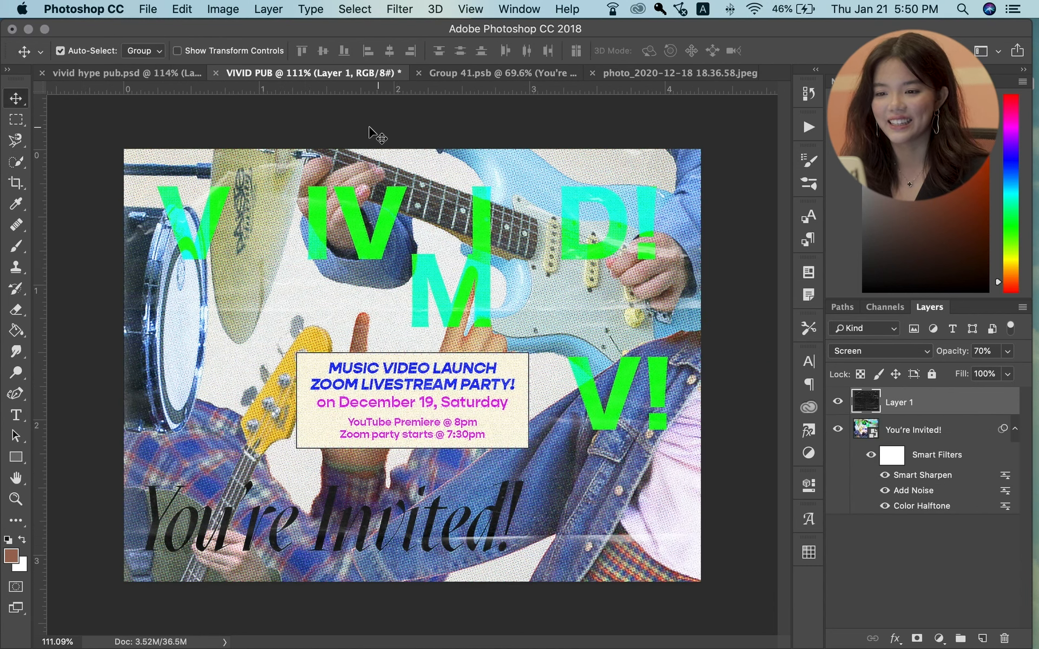
{"action": "double_click", "coordinate": [866, 429]}
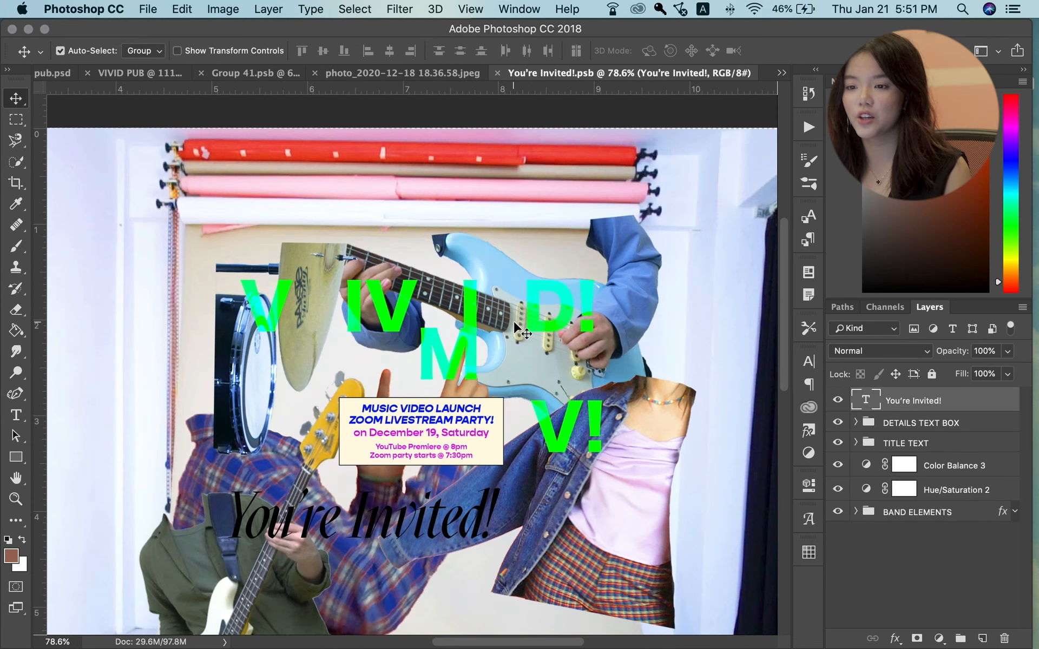
{"action": "scroll", "coordinate": [505, 284], "scroll_direction": "down", "scroll_amount": 2}
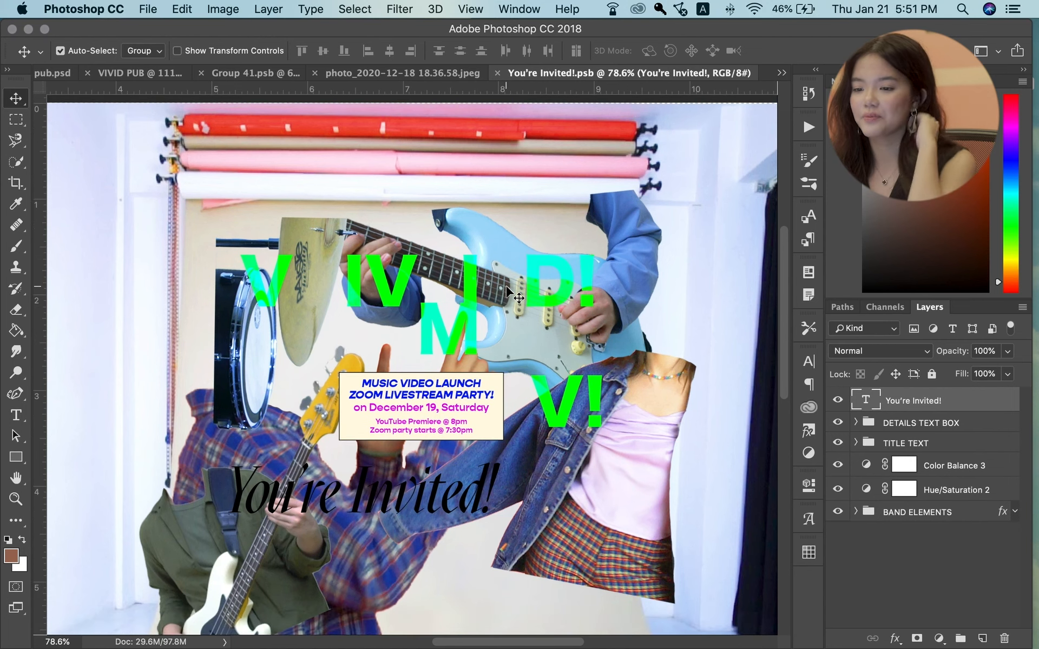
{"action": "scroll", "coordinate": [506, 287], "scroll_direction": "up", "scroll_amount": 3}
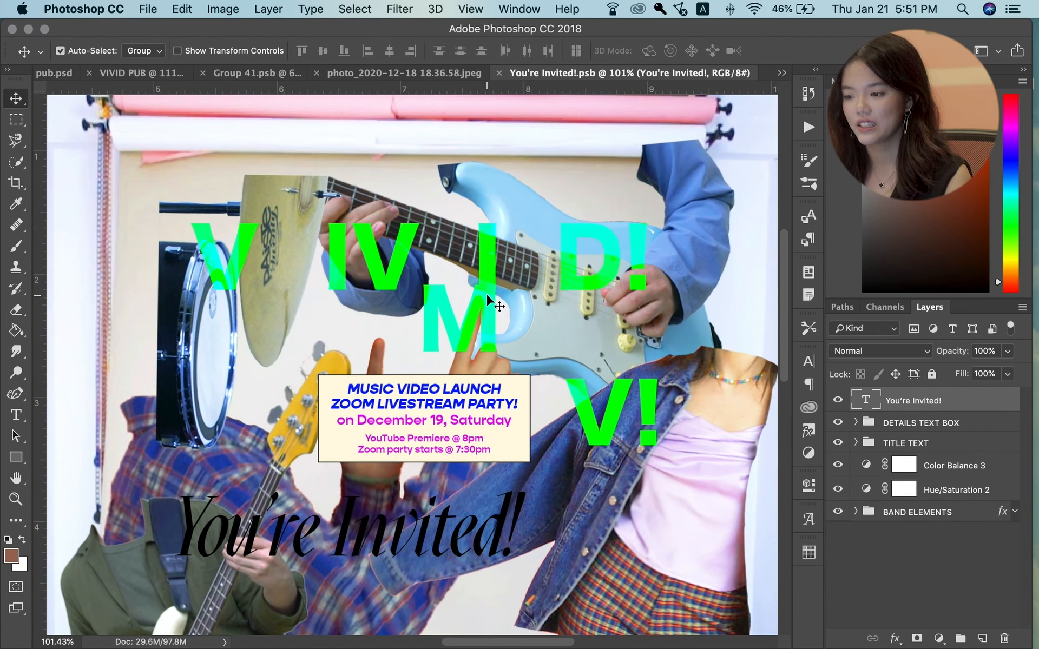
{"action": "left_click", "coordinate": [486, 294]}
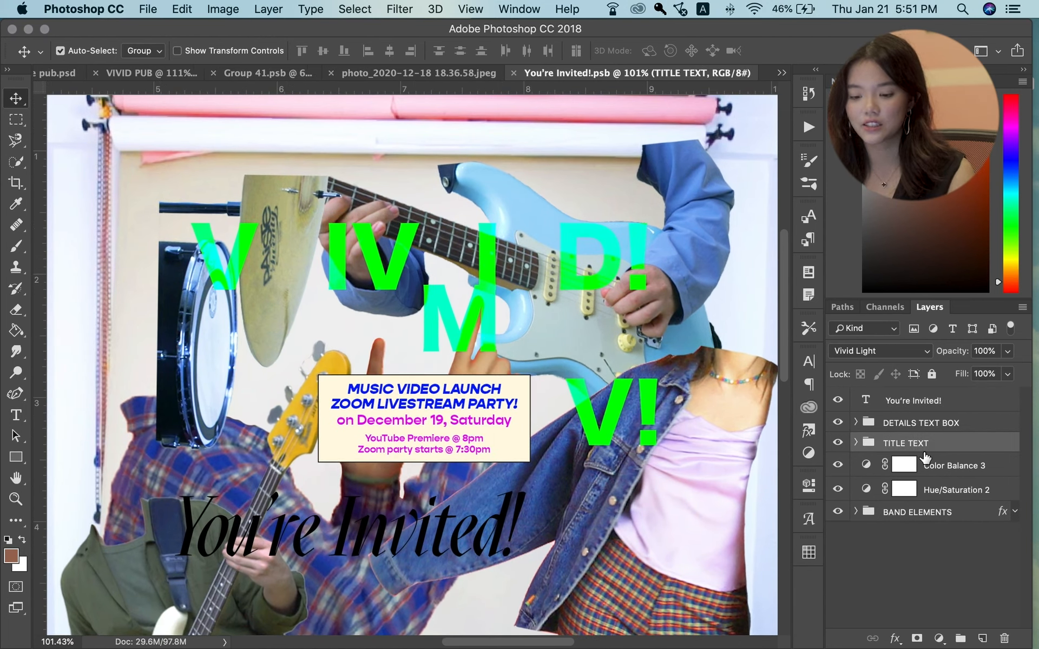
{"action": "left_click_drag", "start_coordinate": [447, 77], "coordinate": [497, 434]}
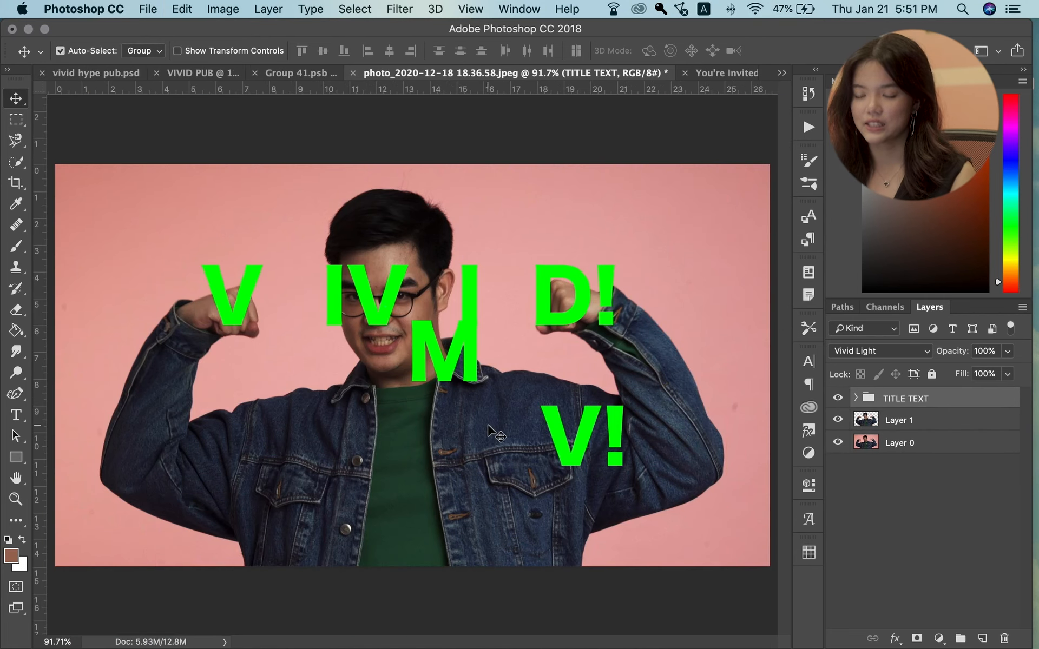
Scale the title lettering to about 152% across the photo and place the TITLE TEXT group beneath the man's cutout
{"action": "key", "text": "super+minus"}
{"action": "key", "text": "super+t"}
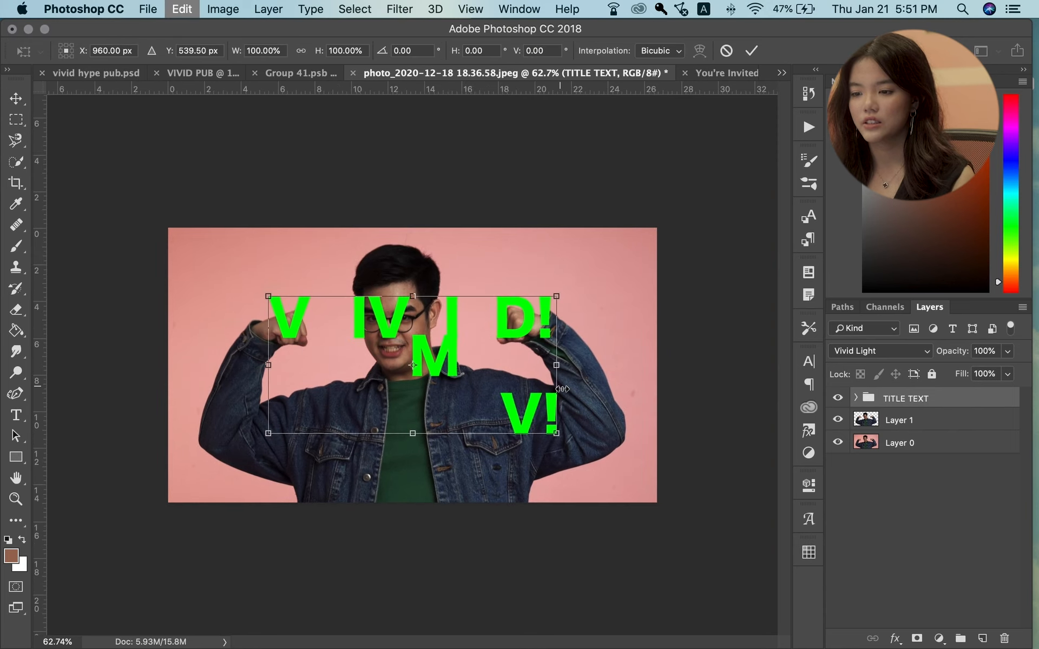
{"action": "left_click_drag", "start_coordinate": [556, 296], "coordinate": [629, 262]}
{"action": "left_click_drag", "start_coordinate": [542, 365], "coordinate": [467, 354]}
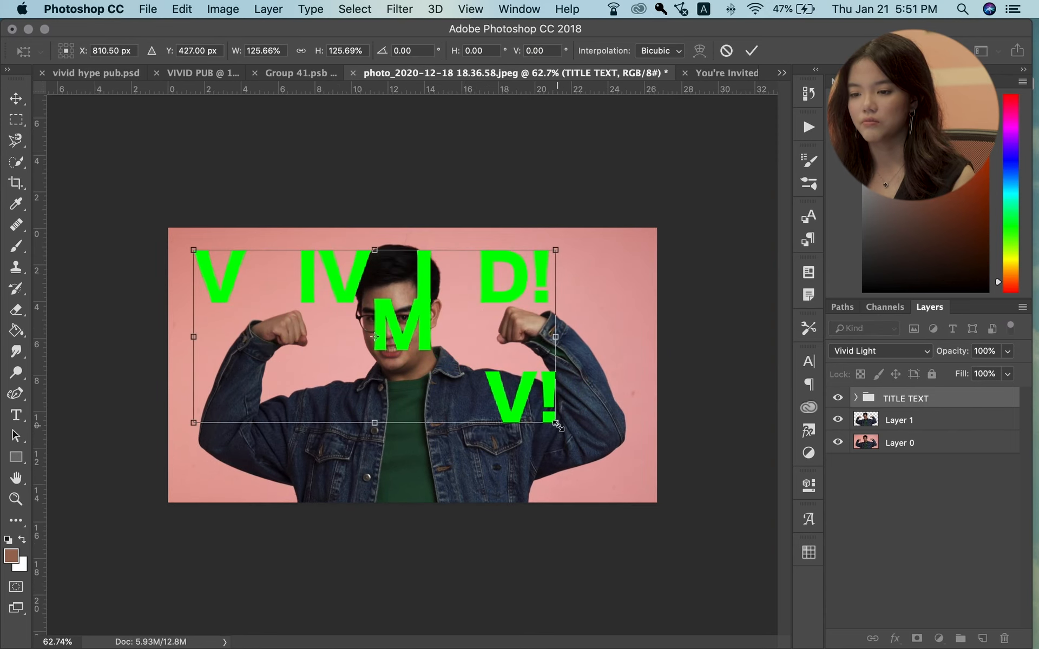
{"action": "left_click_drag", "start_coordinate": [558, 425], "coordinate": [633, 458]}
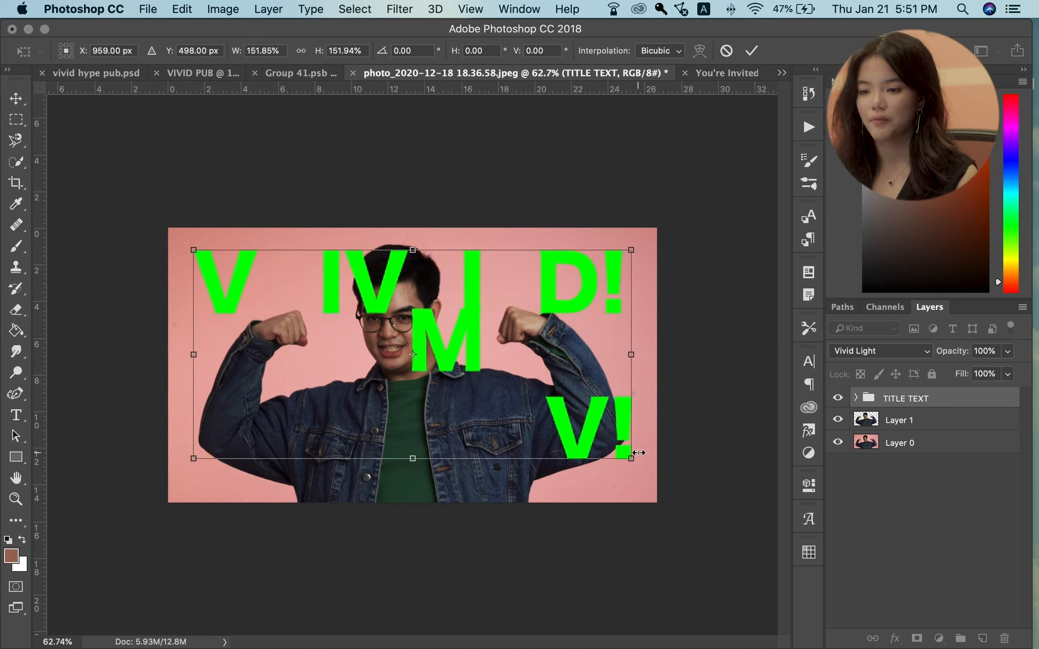
{"action": "key", "text": "Return"}
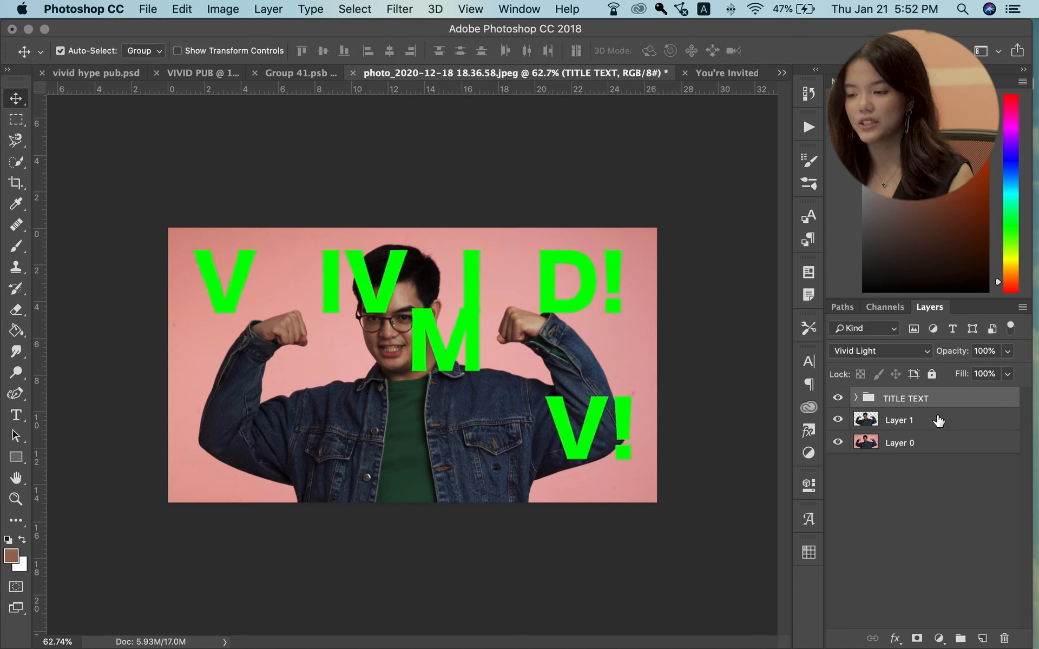
{"action": "left_click_drag", "start_coordinate": [930, 399], "coordinate": [932, 427]}
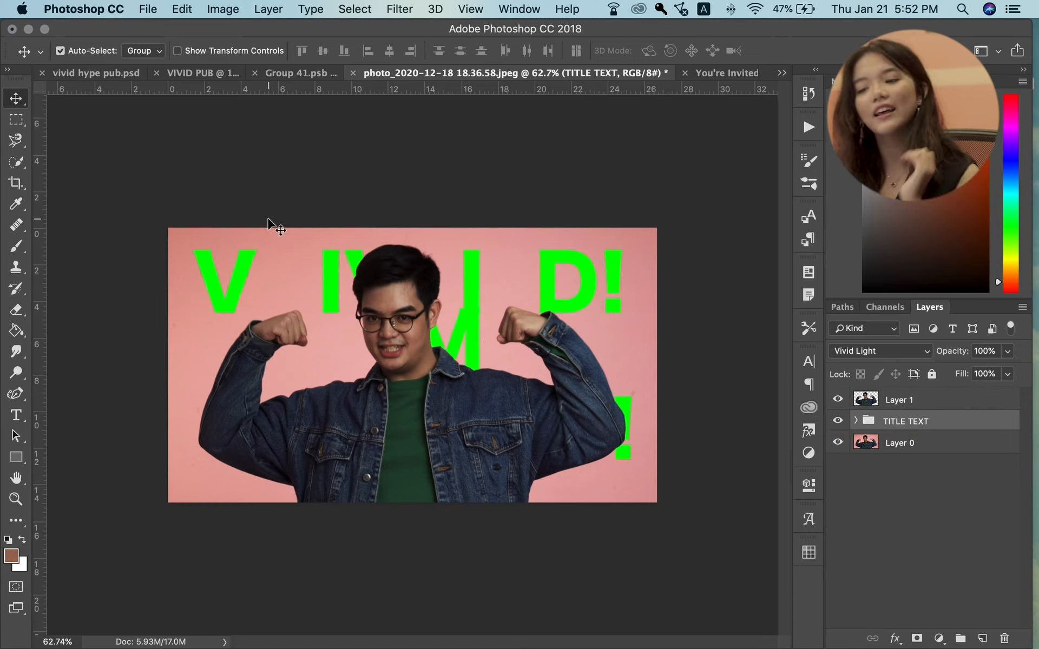
Respace the VIVID! line so that VIV and I D! sit on either side of the man's head
{"action": "scroll", "coordinate": [307, 304], "scroll_direction": "up", "scroll_amount": 3}
{"action": "scroll", "coordinate": [306, 304], "scroll_direction": "down", "scroll_amount": 2}
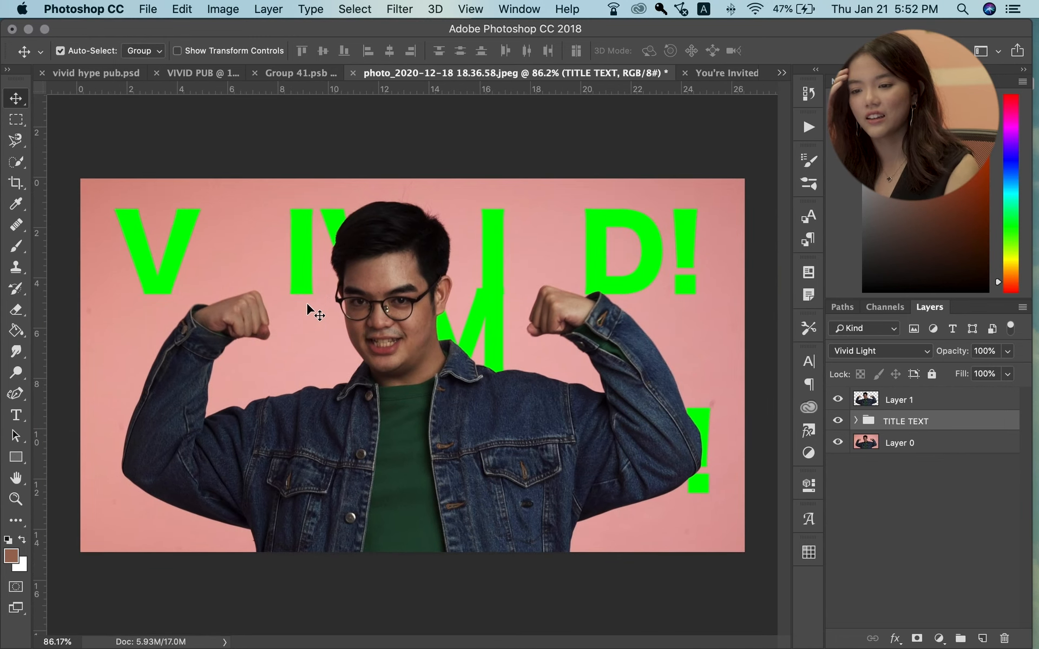
{"action": "key", "text": "t"}
{"action": "left_click", "coordinate": [299, 265]}
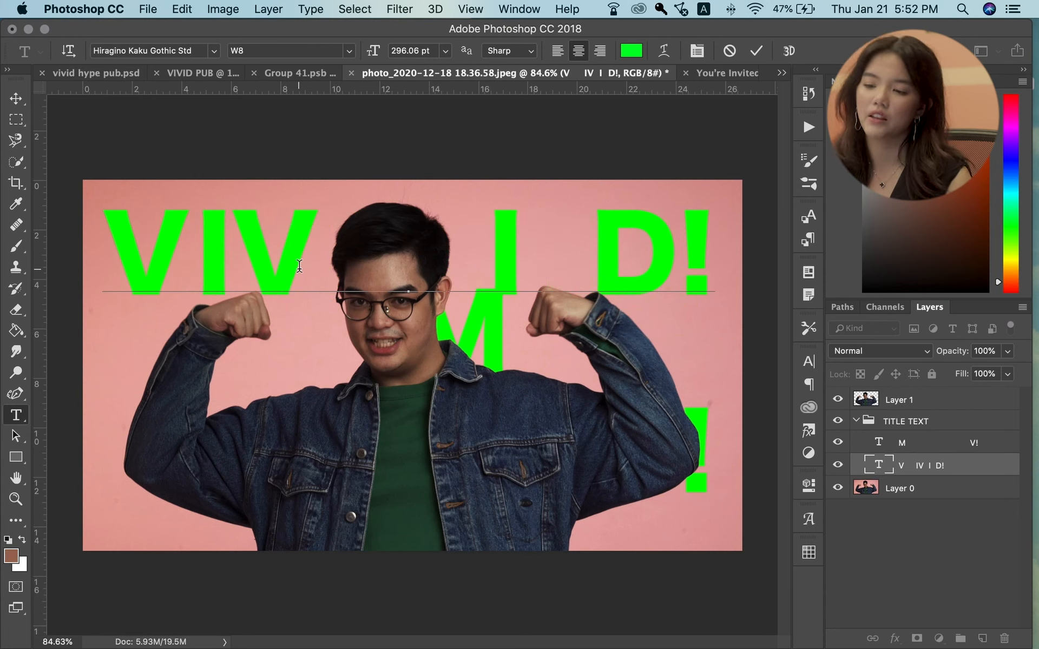
{"action": "left_click", "coordinate": [869, 559]}
Cut the M out of the second title line and bring the remaining V! layer above the man's cutout
{"action": "left_click_drag", "start_coordinate": [738, 444], "coordinate": [525, 345]}
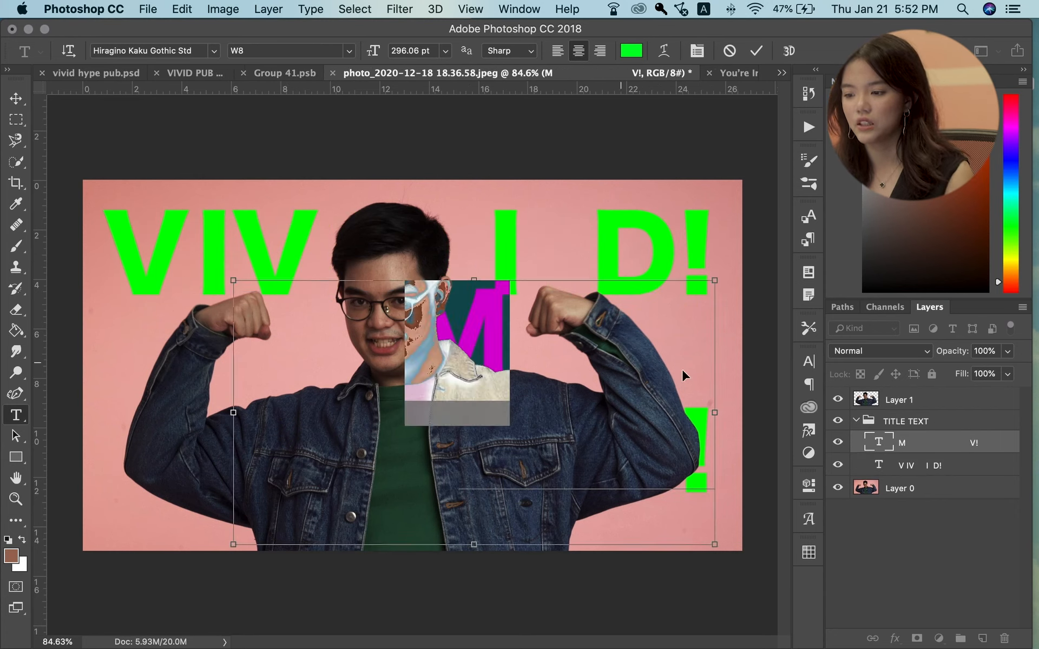
{"action": "key", "text": "super+x"}
{"action": "left_click", "coordinate": [931, 428]}
{"action": "left_click_drag", "start_coordinate": [952, 442], "coordinate": [951, 405]}
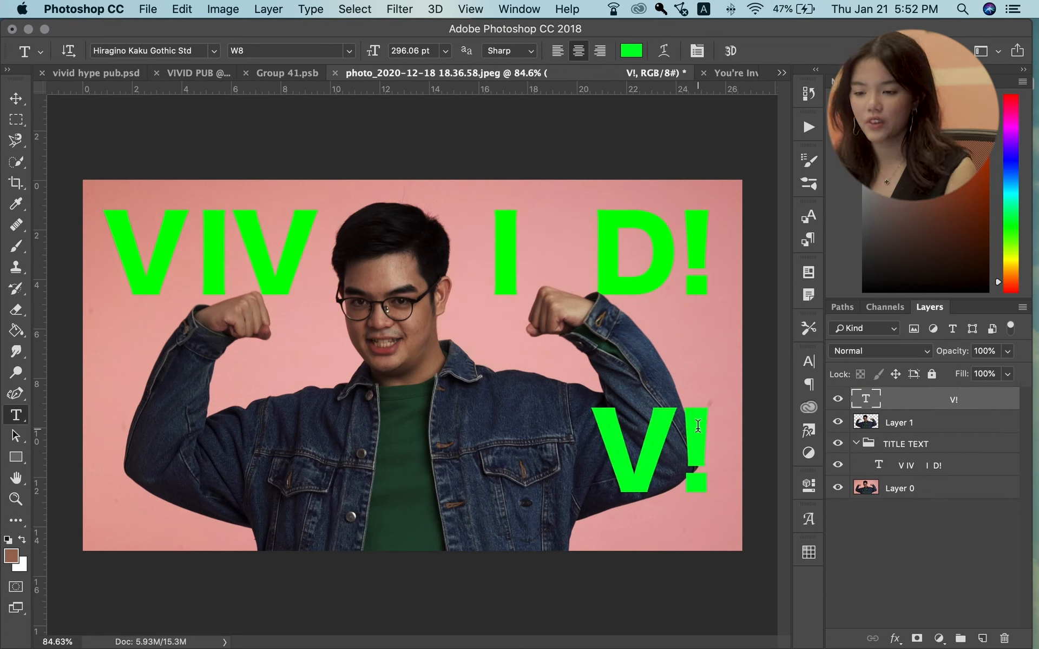
Paste the M as its own text layer, resize it to 292.55 pt and place it at the photo's lower left
{"action": "left_click", "coordinate": [146, 383]}
{"action": "key", "text": "super+v"}
{"action": "left_click", "coordinate": [870, 558]}
{"action": "key", "text": "super+t"}
{"action": "left_click_drag", "start_coordinate": [180, 421], "coordinate": [223, 470]}
{"action": "left_click_drag", "start_coordinate": [206, 457], "coordinate": [200, 565]}
{"action": "key", "text": "Return"}
Move the V! text up over the man's raised sleeve on the right
{"action": "left_click", "coordinate": [920, 422]}
{"action": "key", "text": "super+t"}
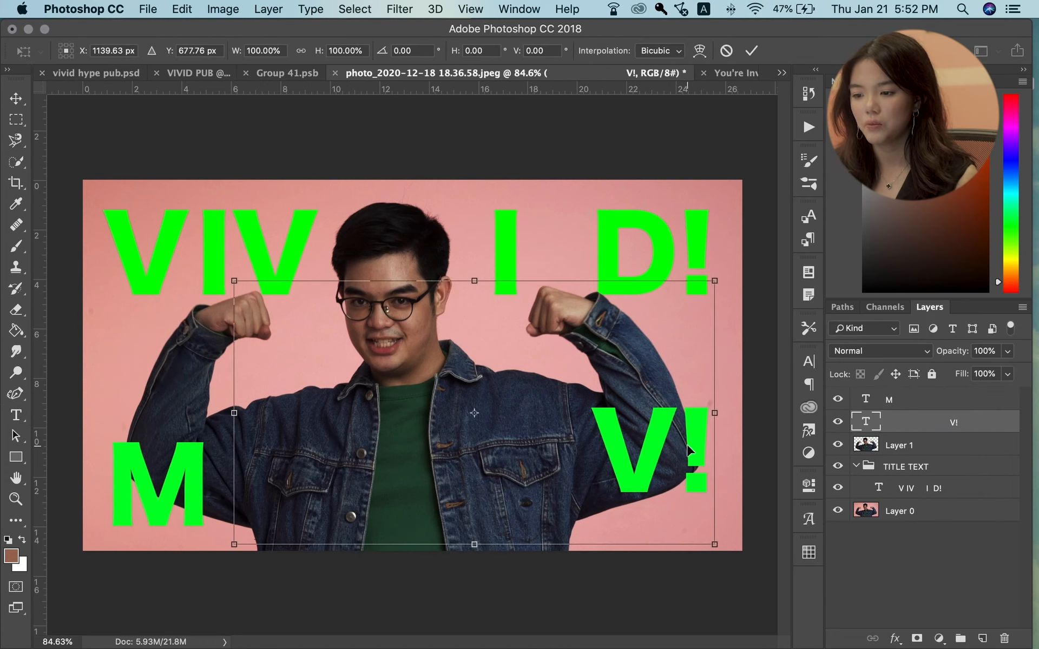
{"action": "left_click_drag", "start_coordinate": [688, 441], "coordinate": [687, 392]}
{"action": "key", "text": "Return"}
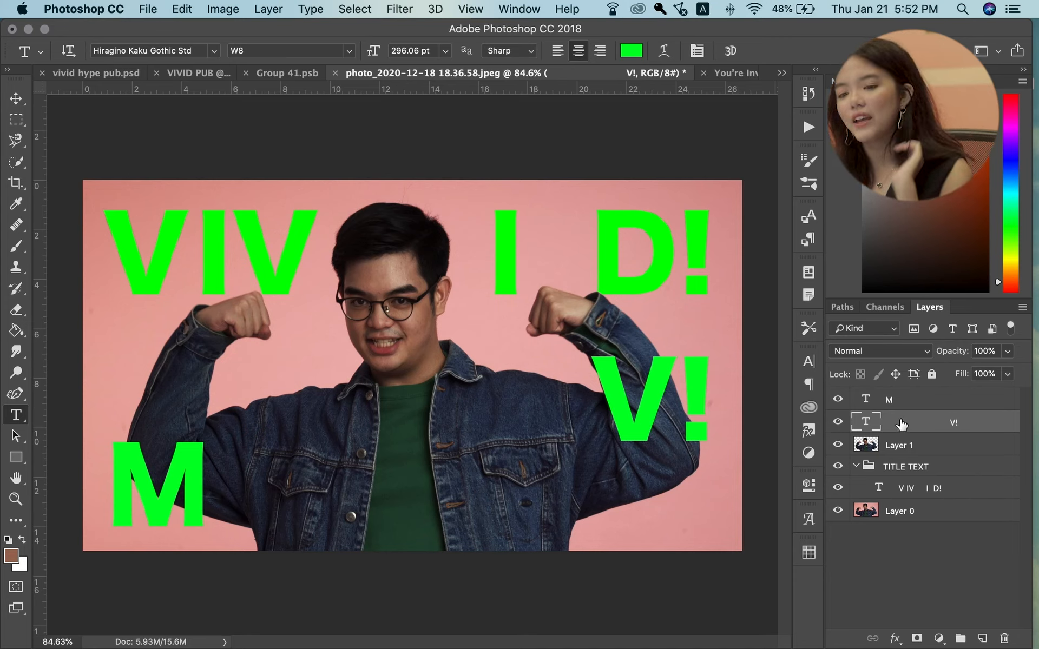
Recolor the M and V! text layers turquoise
{"action": "left_click", "coordinate": [940, 403]}
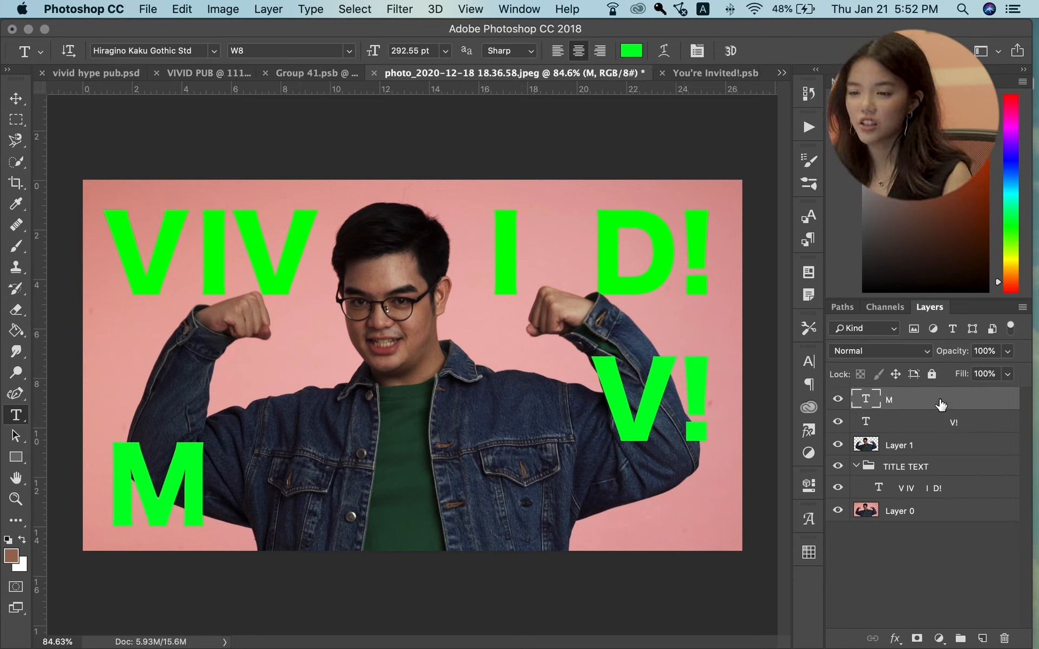
{"action": "left_click", "coordinate": [808, 362]}
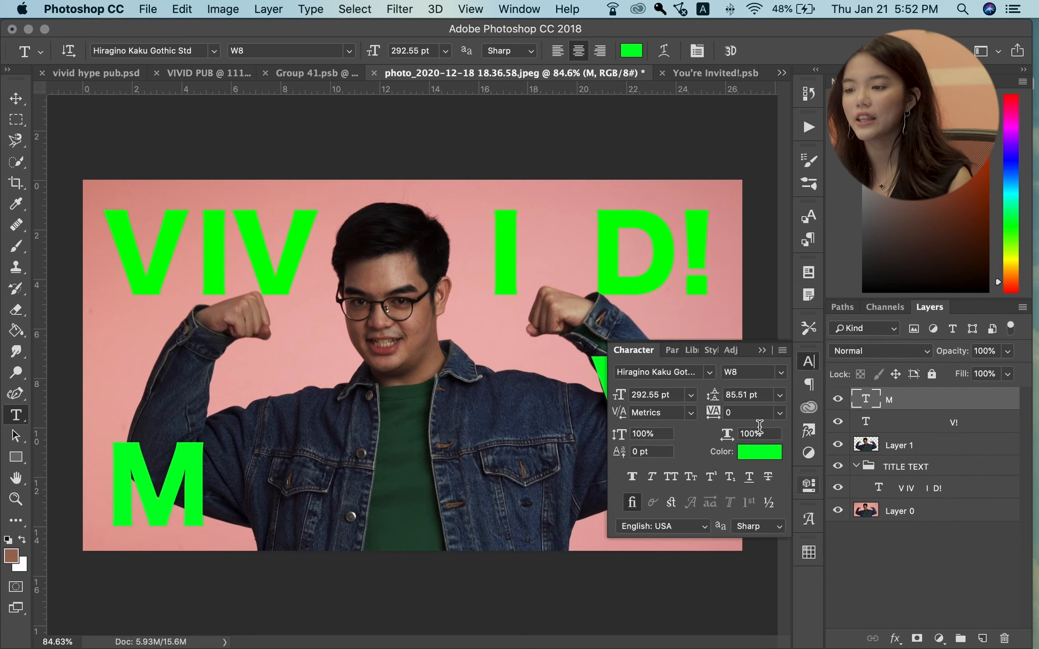
{"action": "left_click", "coordinate": [760, 453]}
{"action": "left_click_drag", "start_coordinate": [845, 199], "coordinate": [847, 179]}
{"action": "key", "text": "Return"}
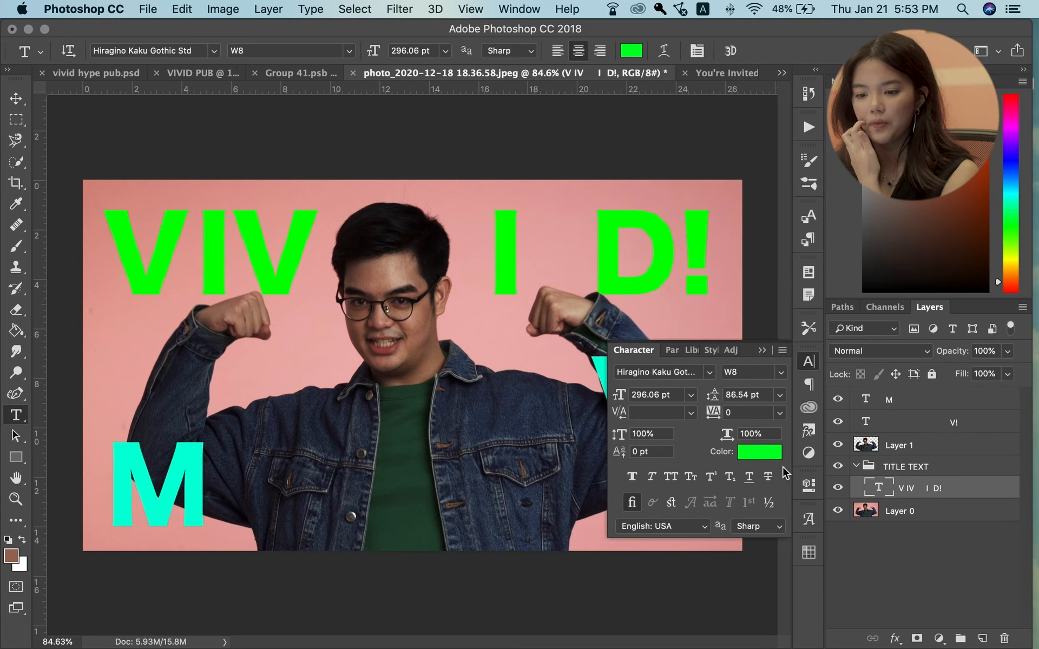
Recolor the VIV I D! line with the turquoise sampled from the M, and select the M text layer
{"action": "left_click", "coordinate": [738, 454]}
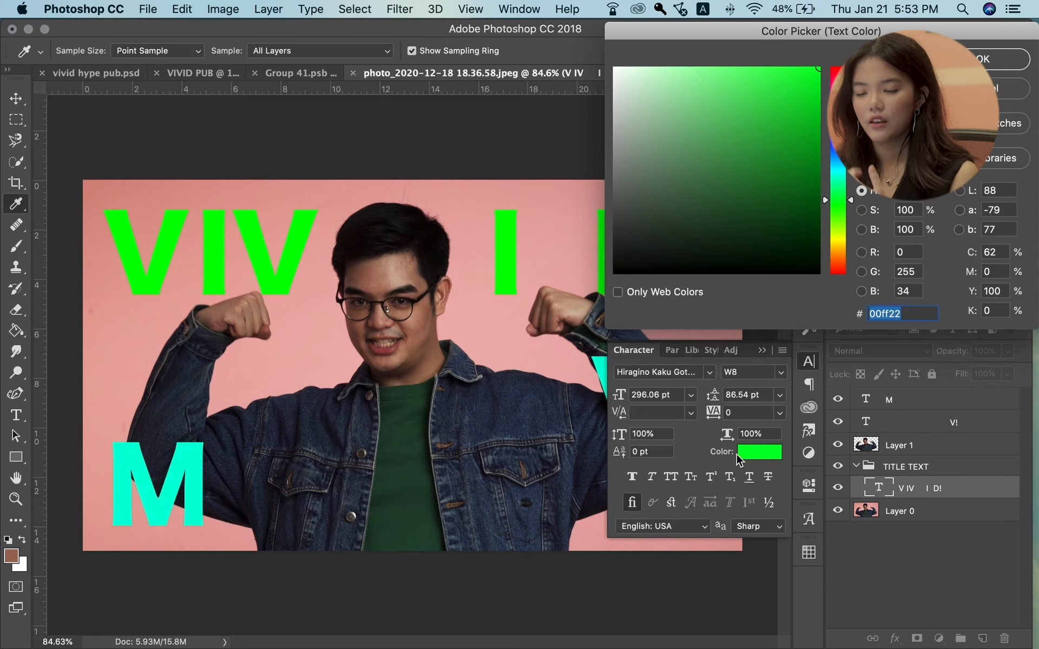
{"action": "left_click", "coordinate": [190, 472]}
{"action": "key", "text": "Return"}
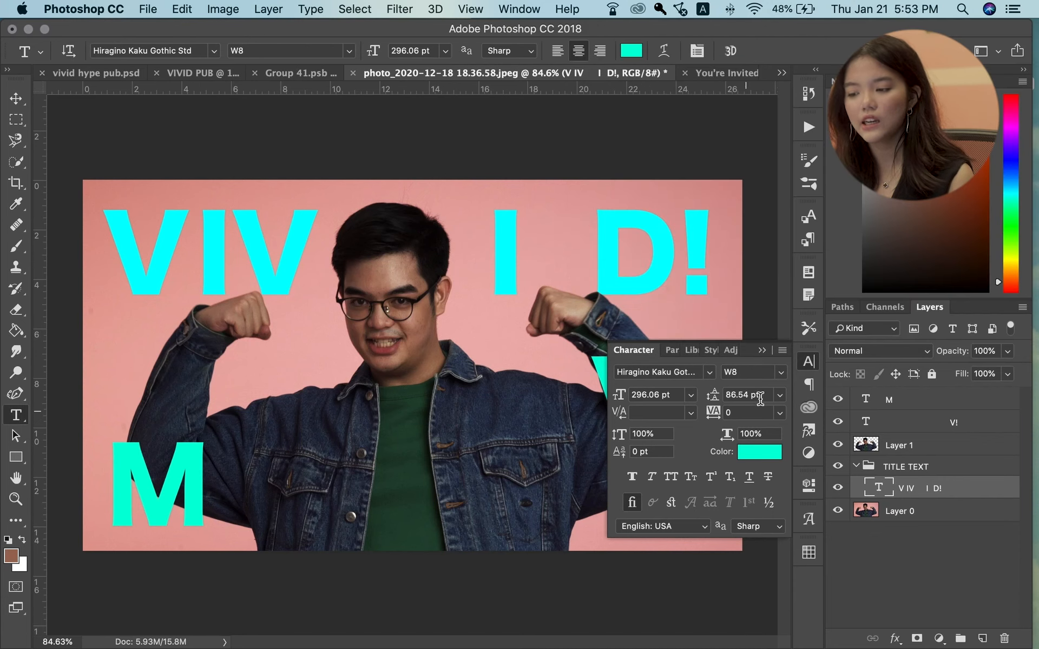
{"action": "left_click", "coordinate": [815, 362]}
{"action": "left_click", "coordinate": [906, 400]}
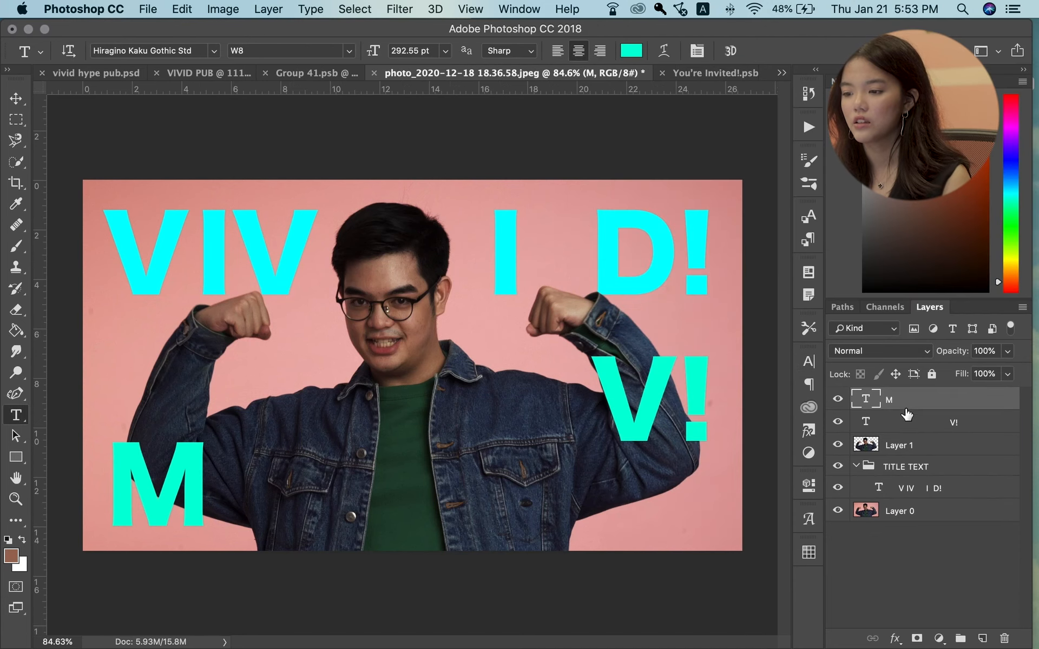
Set the blend mode of the M, V! and VIV I D! text layers to Vivid Light
{"action": "left_click", "coordinate": [900, 426]}
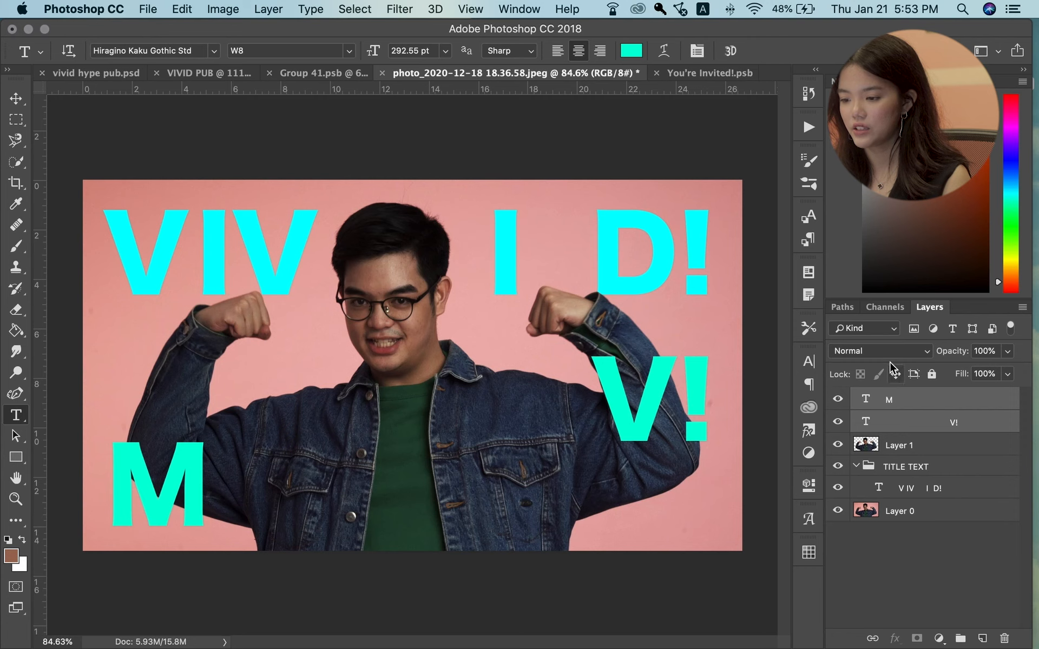
{"action": "left_click", "coordinate": [885, 352]}
{"action": "left_click", "coordinate": [889, 562]}
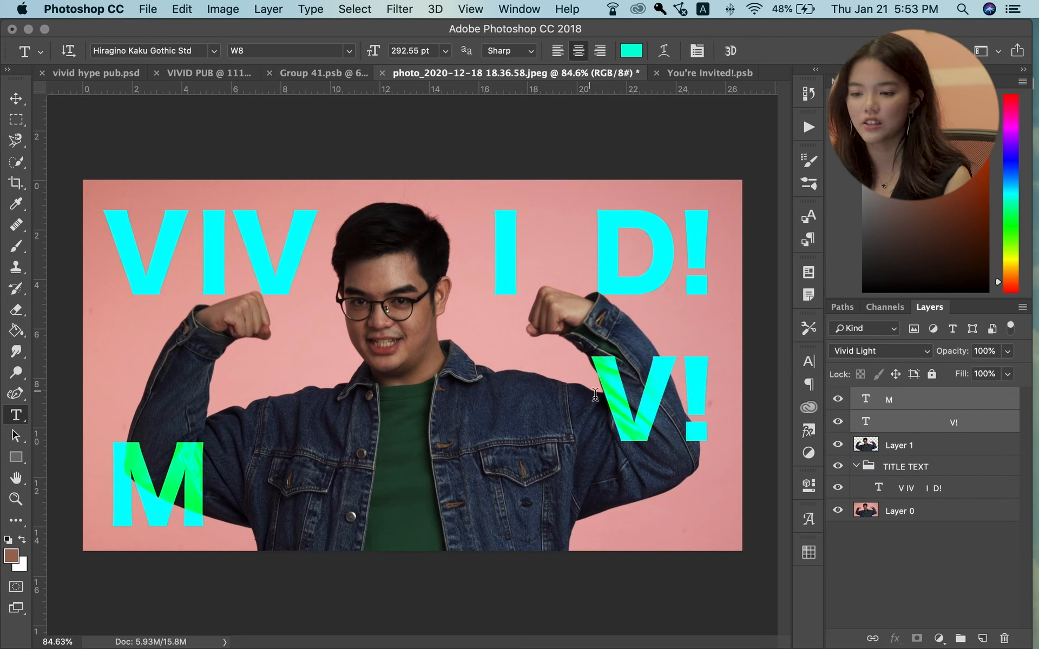
{"action": "left_click", "coordinate": [941, 452]}
{"action": "left_click", "coordinate": [935, 486]}
{"action": "left_click", "coordinate": [872, 352]}
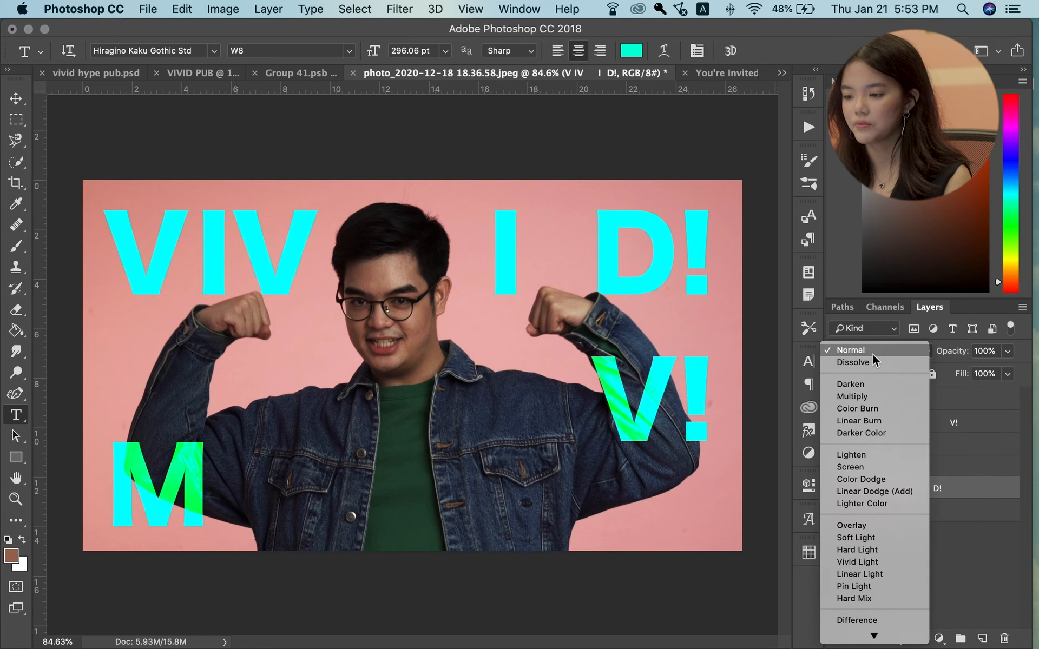
{"action": "left_click", "coordinate": [888, 560]}
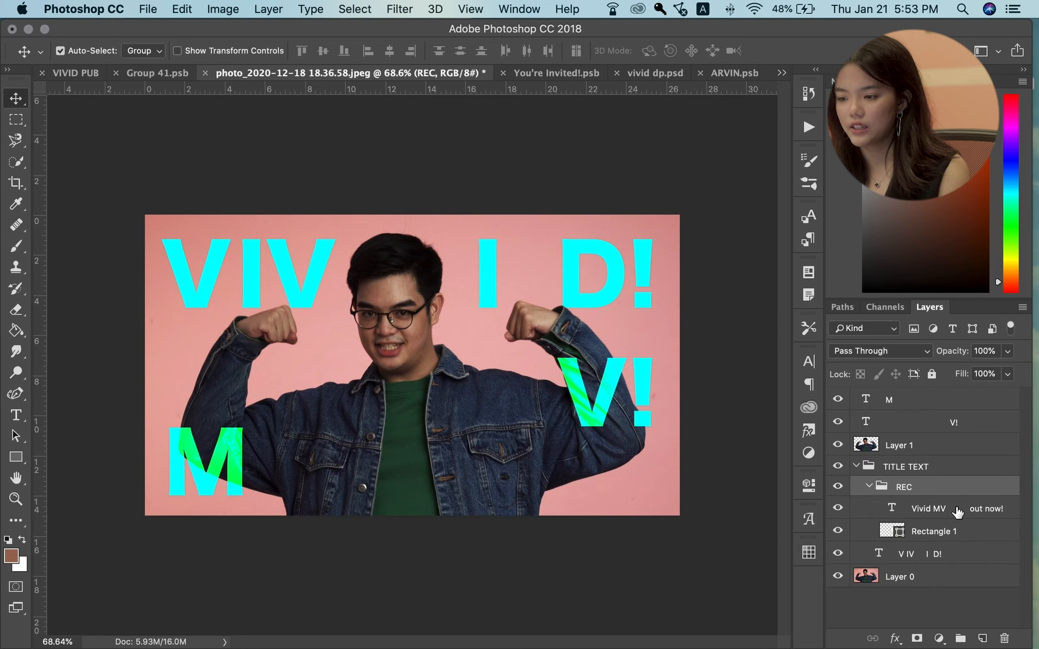
Place the REC group directly above Layer 1 and move its "Vivid MV out now!" label under the raised fist beside the man's chin
{"action": "left_click_drag", "start_coordinate": [958, 489], "coordinate": [952, 435]}
{"action": "key", "text": "ctrl+t"}
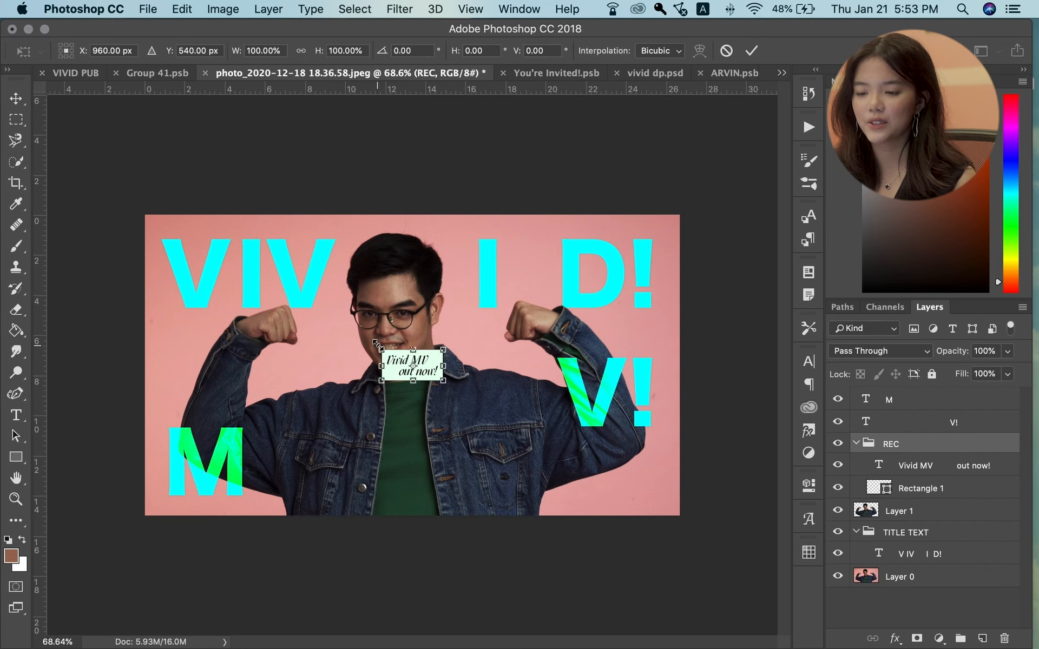
{"action": "scroll", "coordinate": [412, 366], "scroll_direction": "up", "scroll_amount": 3}
{"action": "left_click_drag", "start_coordinate": [419, 376], "coordinate": [279, 372]}
{"action": "key", "text": "Return"}
{"action": "scroll", "coordinate": [300, 368], "scroll_direction": "down", "scroll_amount": 1}
{"action": "scroll", "coordinate": [301, 368], "scroll_direction": "down", "scroll_amount": 5}
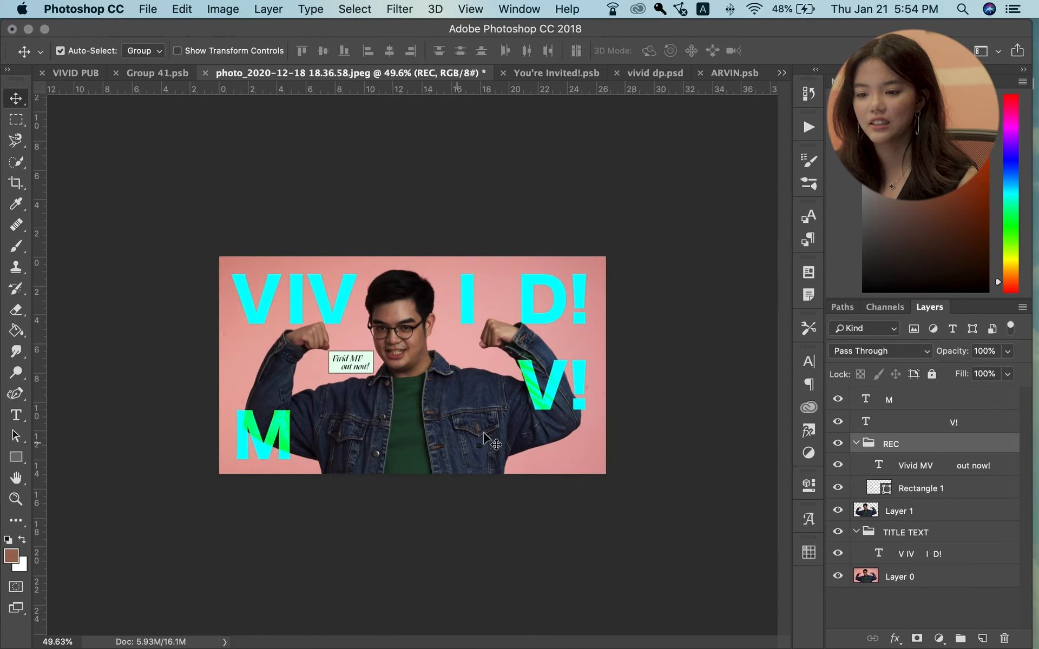
{"action": "scroll", "coordinate": [334, 365], "scroll_direction": "up", "scroll_amount": 5}
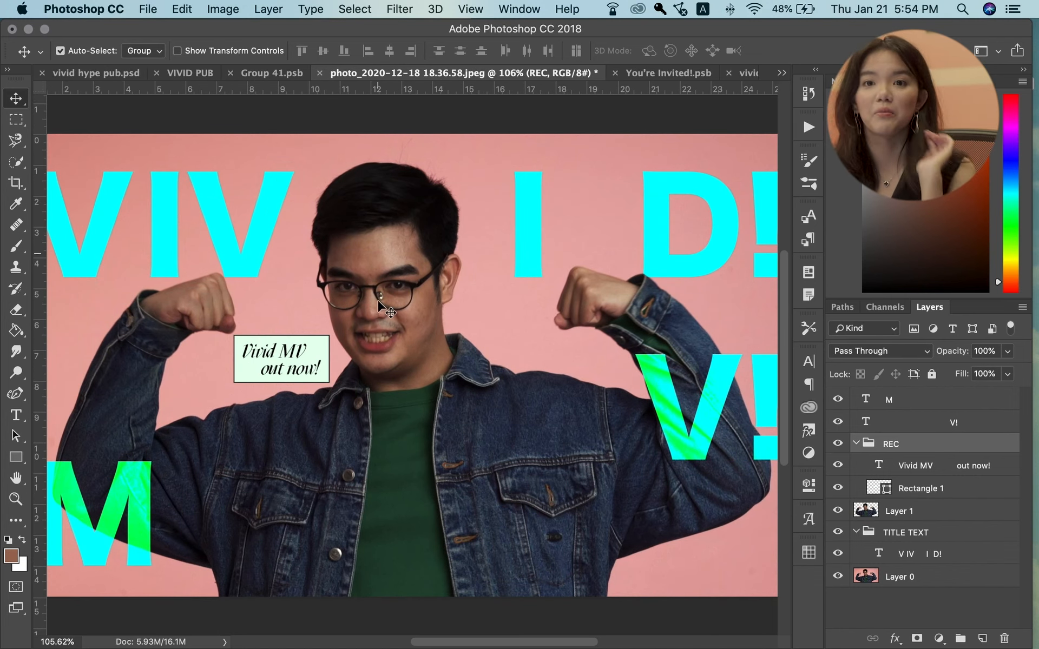
{"action": "scroll", "coordinate": [374, 344], "scroll_direction": "down", "scroll_amount": 3}
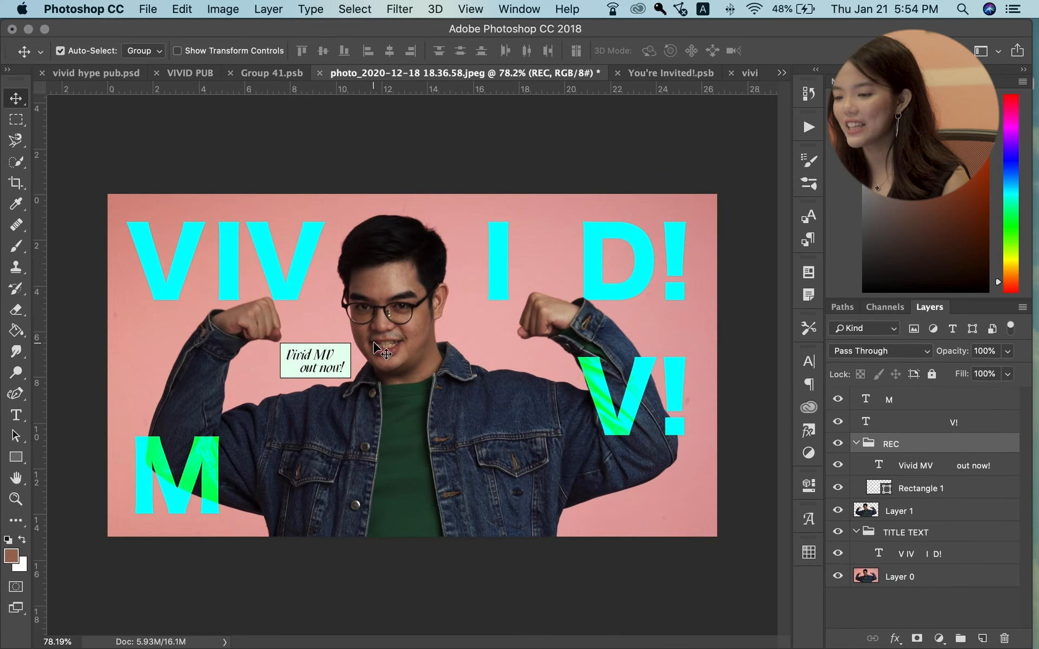
Convert all layers from M down to Layer 0 into a single smart object
{"action": "left_click", "coordinate": [936, 406]}
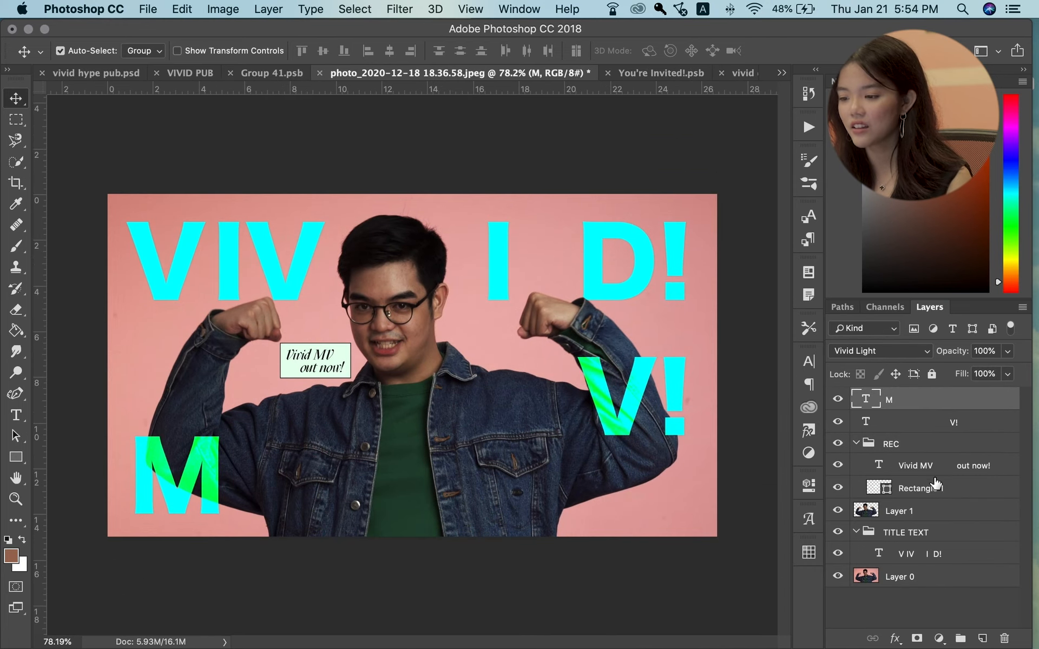
{"action": "left_click", "coordinate": [931, 574], "text": "shift"}
{"action": "right_click", "coordinate": [929, 491]}
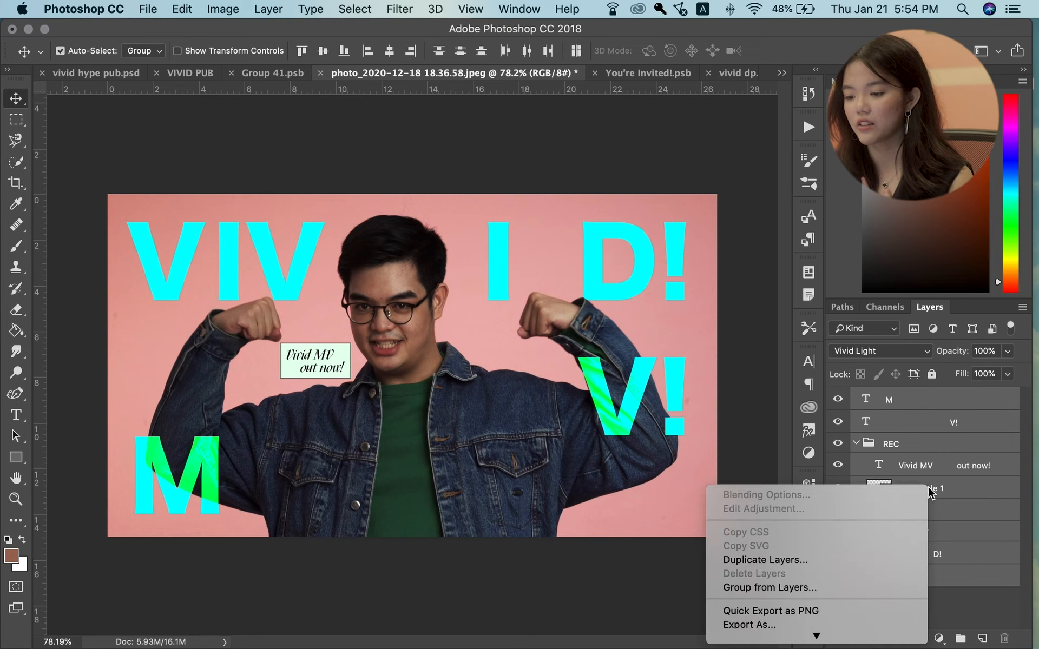
{"action": "left_click", "coordinate": [787, 566]}
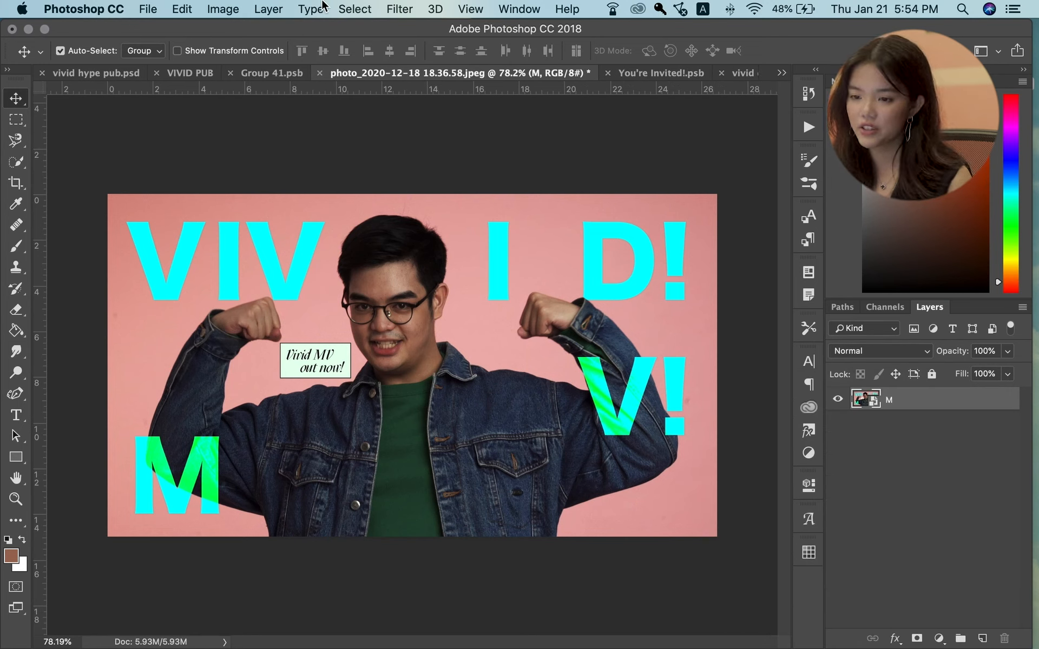
Apply a Color Halftone smart filter with its default settings and set the filter's blending opacity to 12%
{"action": "left_click", "coordinate": [399, 9]}
{"action": "mouse_move", "coordinate": [631, 263]}
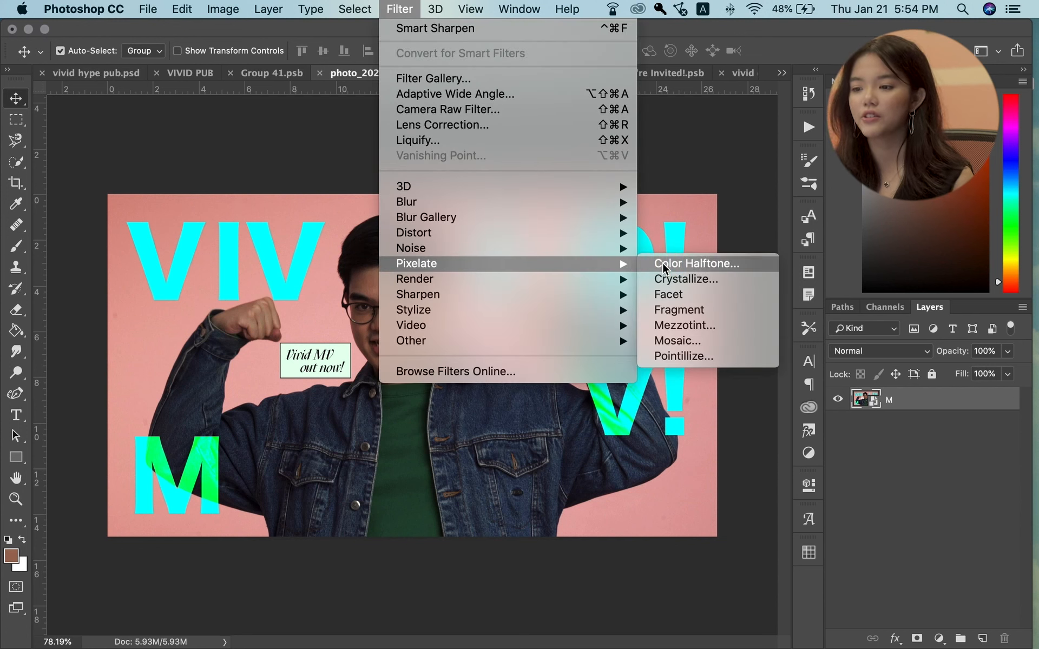
{"action": "left_click", "coordinate": [661, 264]}
{"action": "key", "text": "Return"}
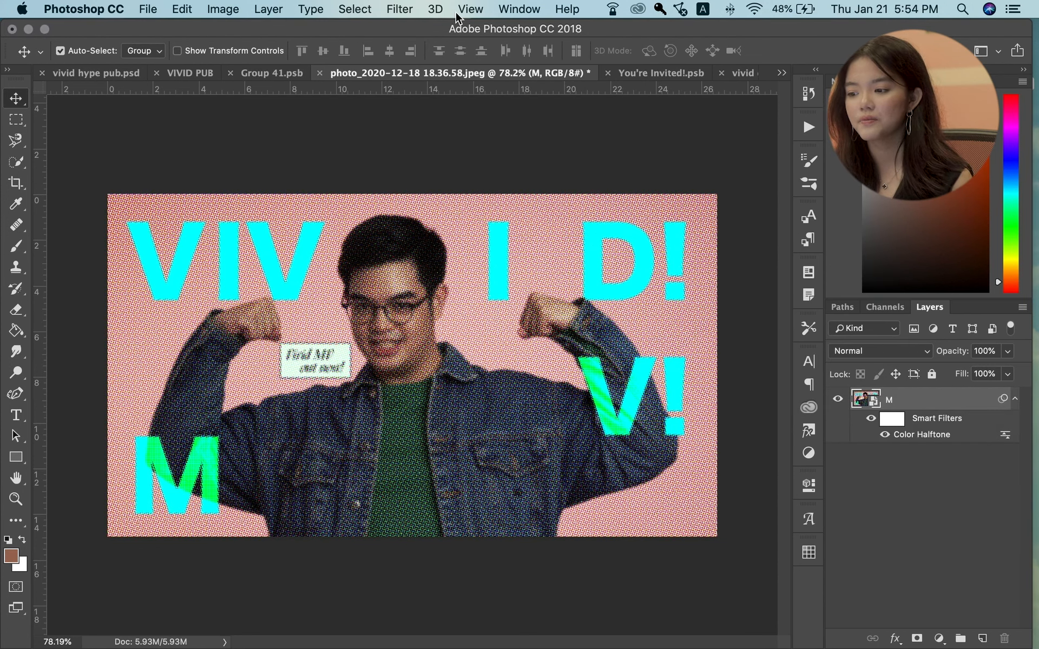
{"action": "double_click", "coordinate": [1003, 436]}
{"action": "type", "text": "12"}
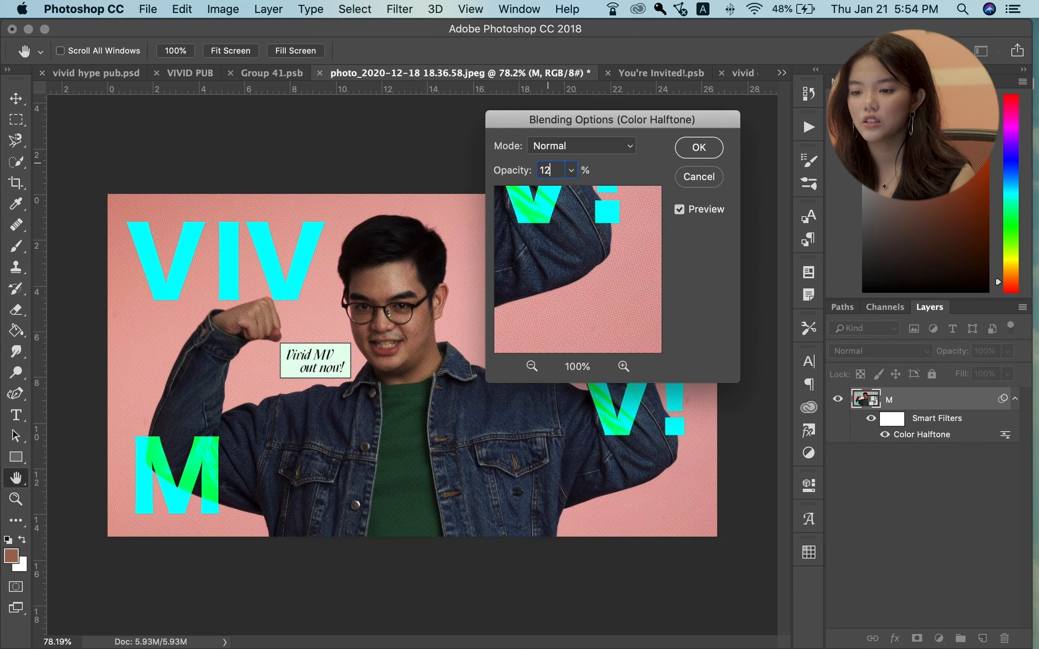
{"action": "key", "text": "Return"}
Add 3.4% monochromatic Gaussian noise to the smart object
{"action": "left_click", "coordinate": [400, 9]}
{"action": "mouse_move", "coordinate": [524, 265]}
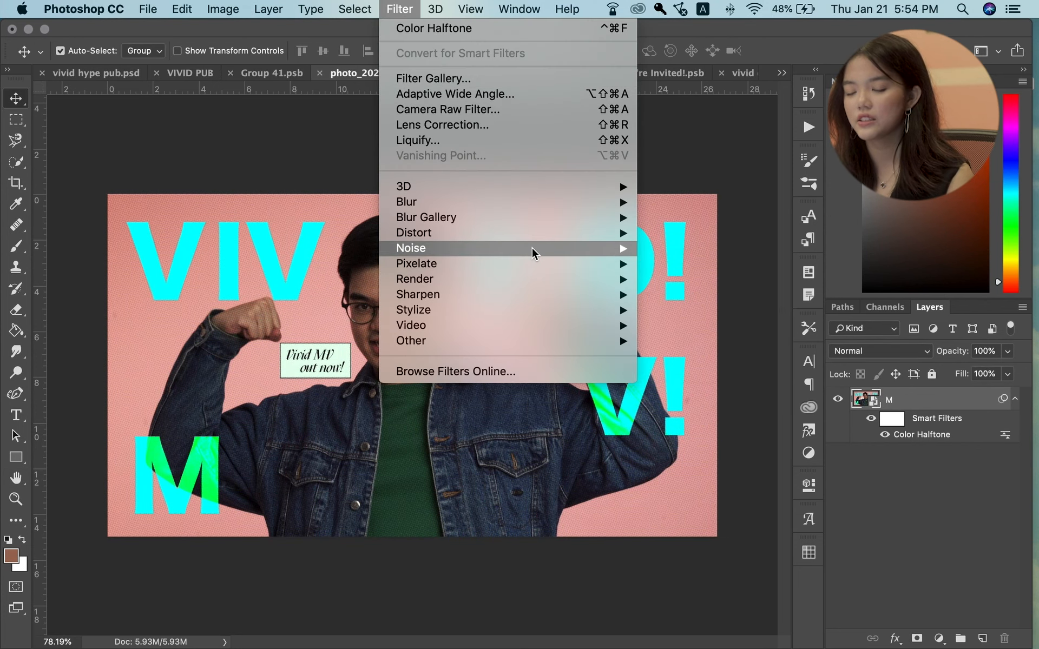
{"action": "left_click", "coordinate": [652, 249]}
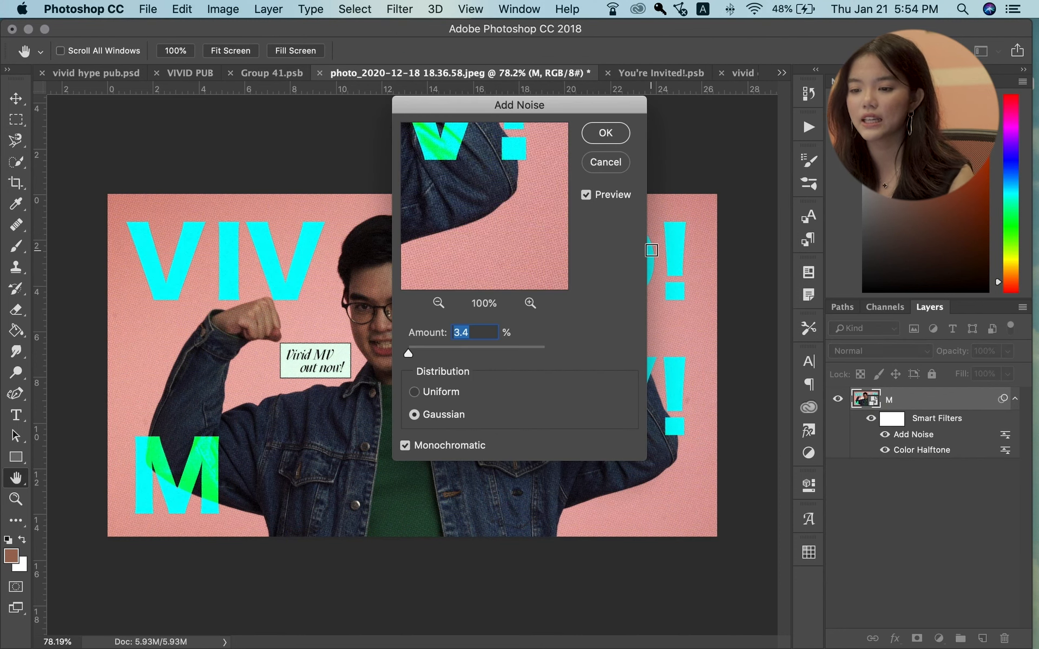
{"action": "key", "text": "Return"}
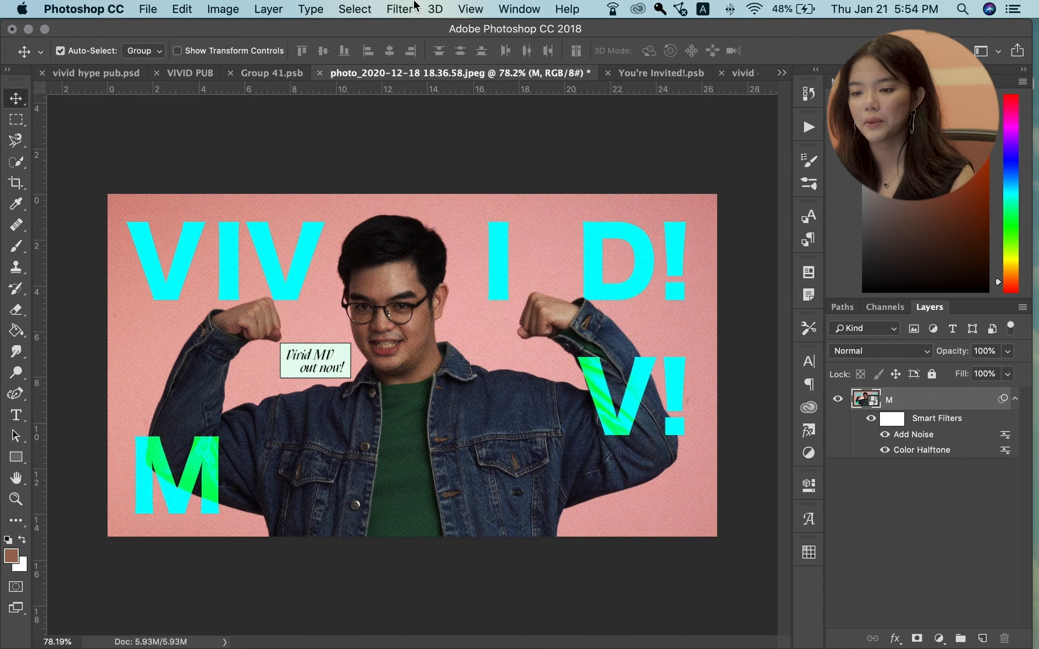
Apply Smart Sharpen with amount 227%, radius 2.3 px, noise reduction 35% and Lens Blur removal to the smart object
{"action": "left_click", "coordinate": [399, 9]}
{"action": "mouse_move", "coordinate": [584, 294]}
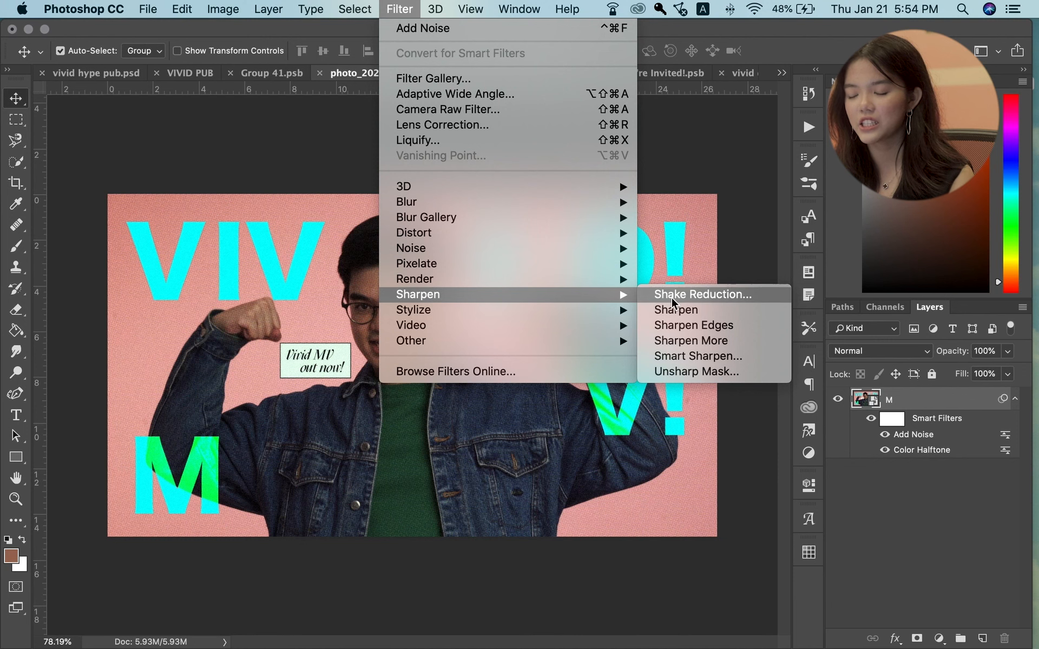
{"action": "left_click", "coordinate": [677, 357]}
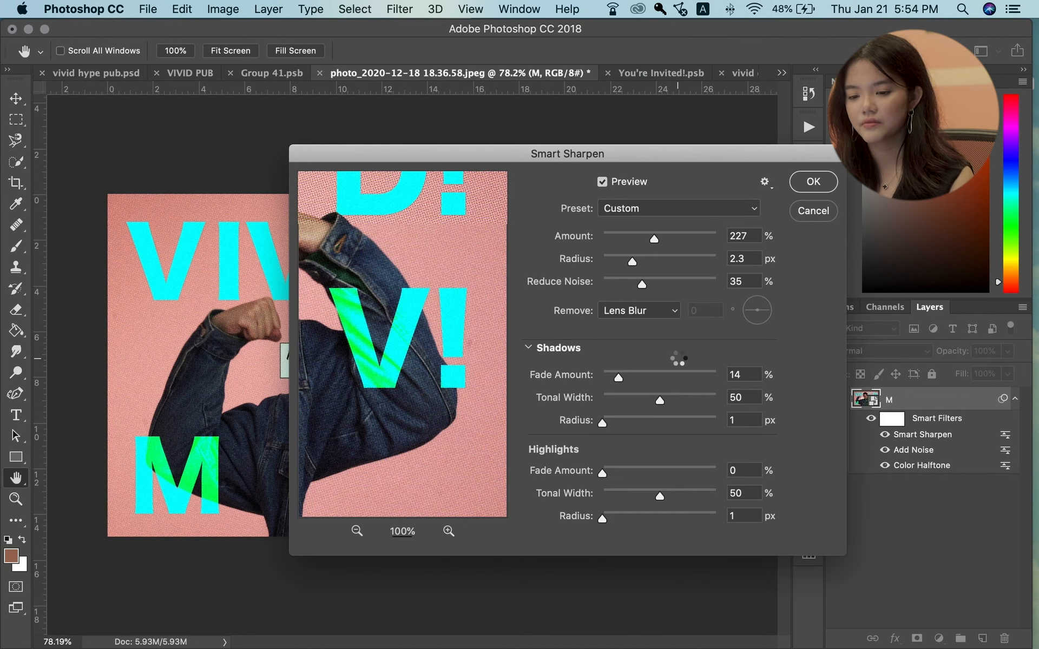
{"action": "key", "text": "Return"}
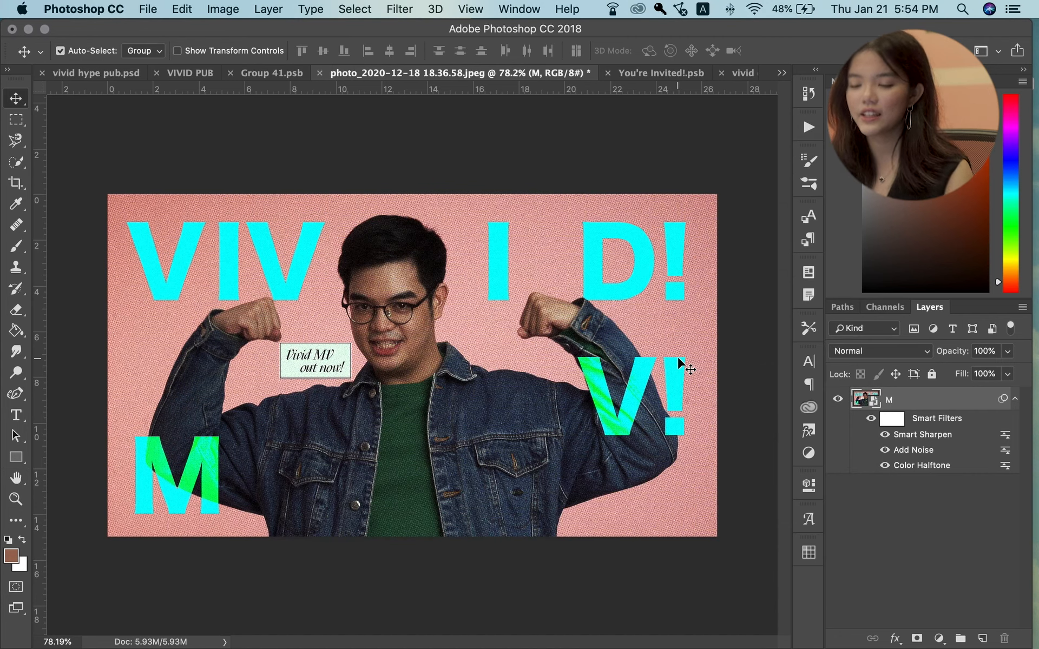
{"action": "scroll", "coordinate": [292, 375], "scroll_direction": "down", "scroll_amount": 4}
{"action": "scroll", "coordinate": [293, 376], "scroll_direction": "up", "scroll_amount": 4}
{"action": "scroll", "coordinate": [293, 375], "scroll_direction": "down", "scroll_amount": 1}
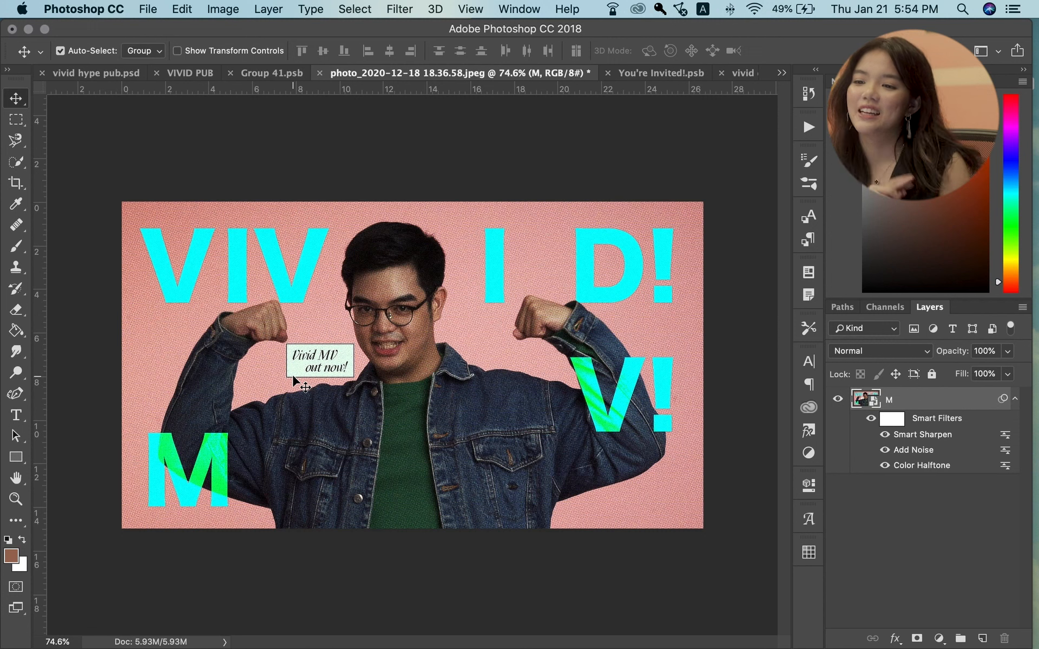